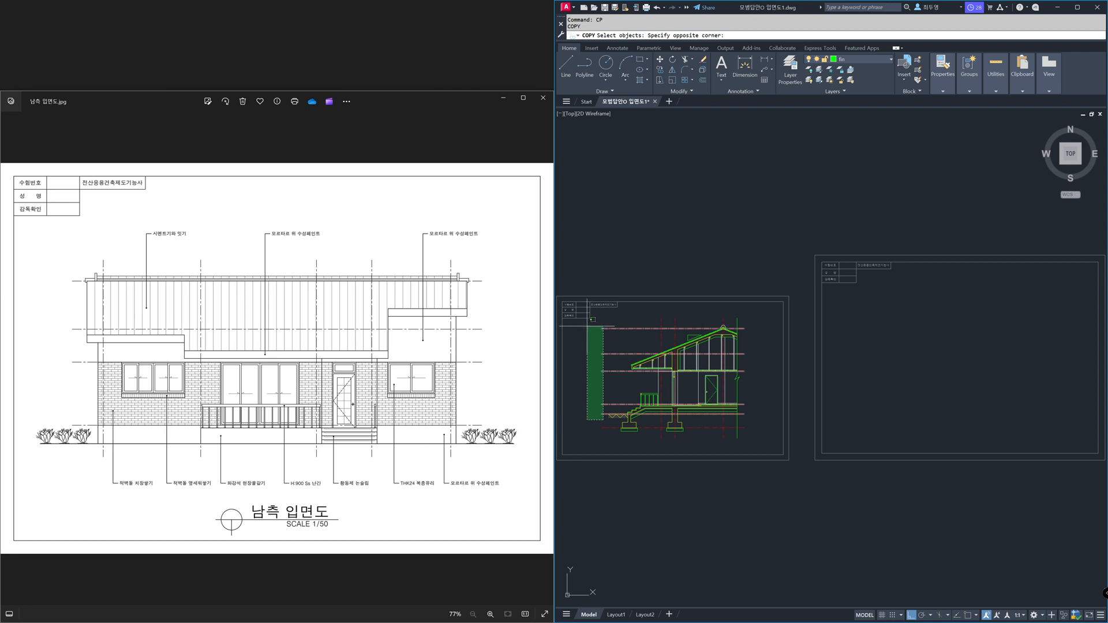
# - Copy the section drawing's horizontal and first vertical centre lines straight across onto the empty elevation sheet
pyautogui.click(660, 318)
pyautogui.press('Return')
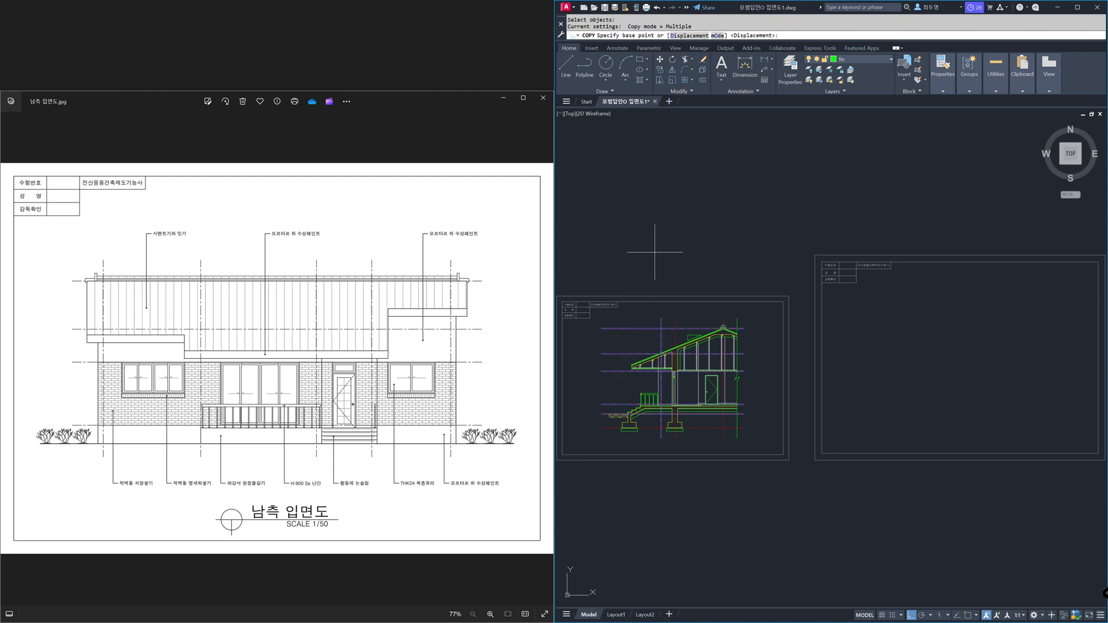
pyautogui.click(652, 221)
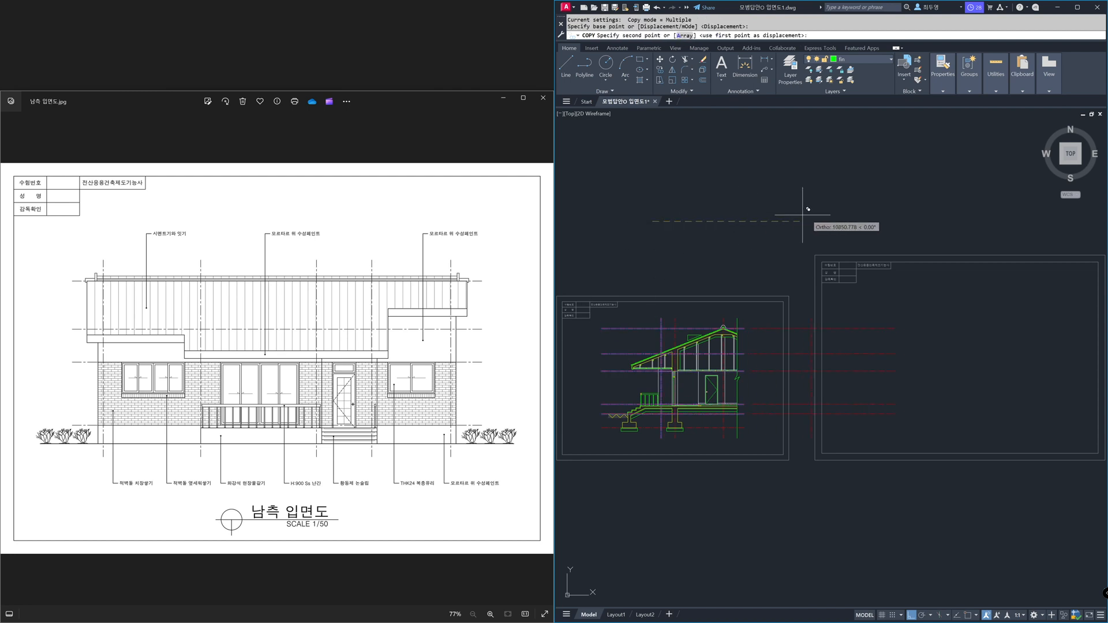
pyautogui.click(894, 218)
pyautogui.press('Return')
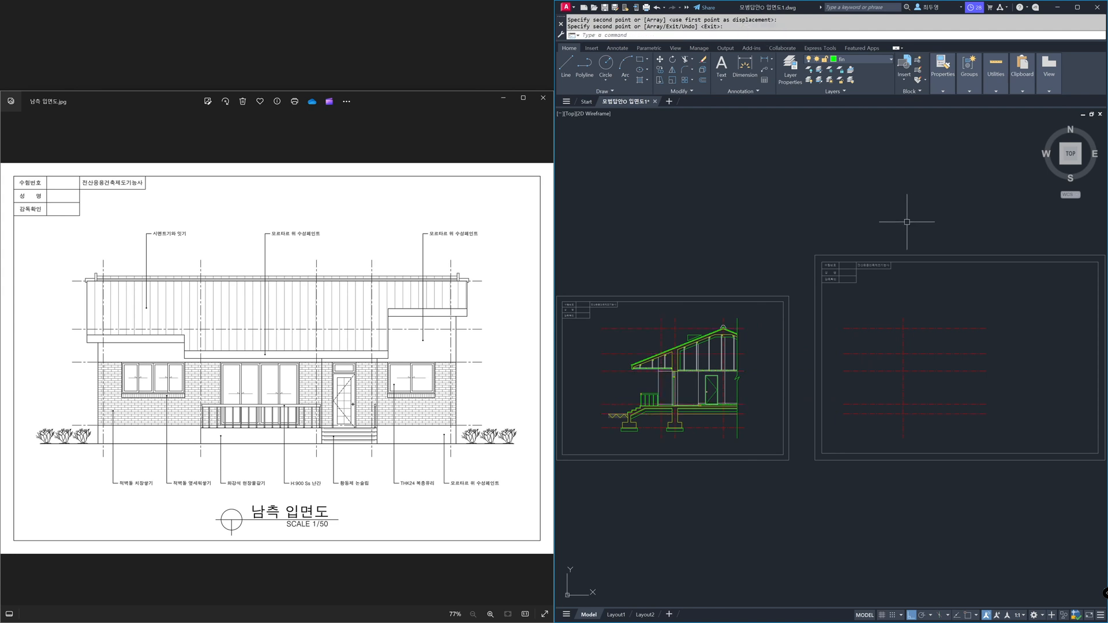
# - Move the copied vertical centre line about 2275 units to the left on the elevation sheet
pyautogui.write('m')
pyautogui.press('Return')
pyautogui.click(920, 321)
pyautogui.click(895, 311)
pyautogui.press('Return')
pyautogui.click(985, 304)
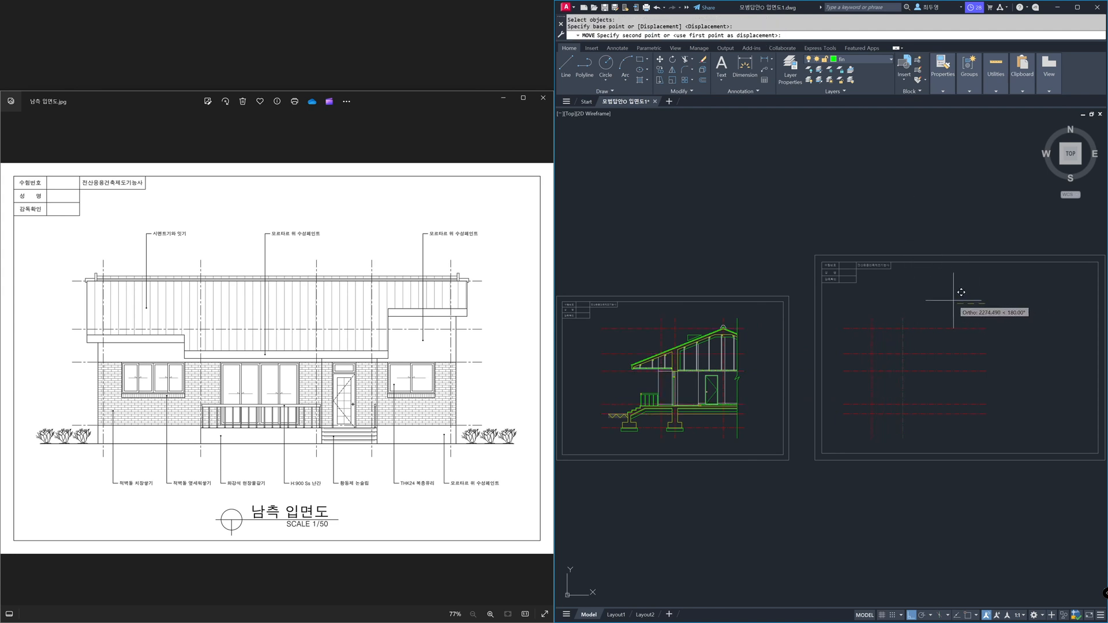
pyautogui.click(953, 296)
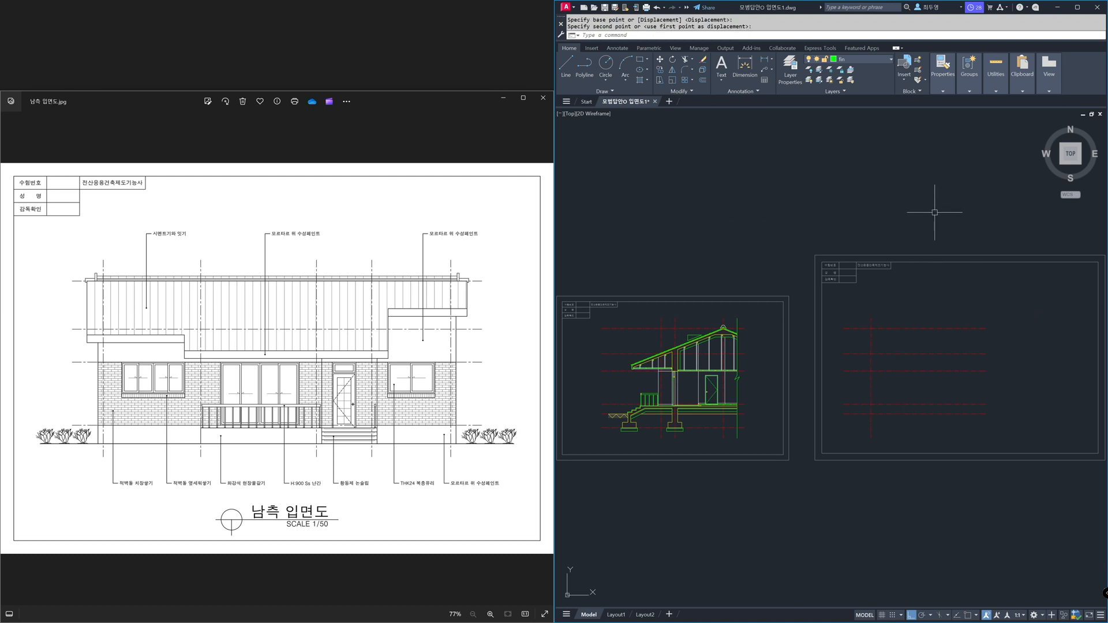
# - Switch to the image viewer and show the floor plan 평면도O.jpg fitted to its window
pyautogui.write('z')
pyautogui.press('Return')
pyautogui.write('p')
pyautogui.press('Return')
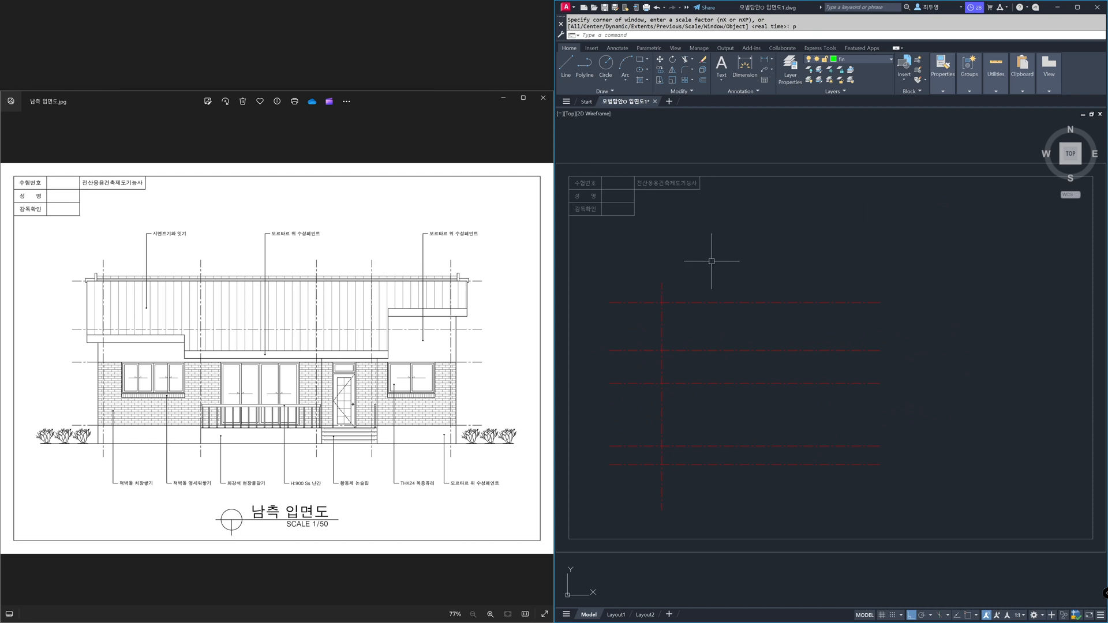
pyautogui.click(330, 315)
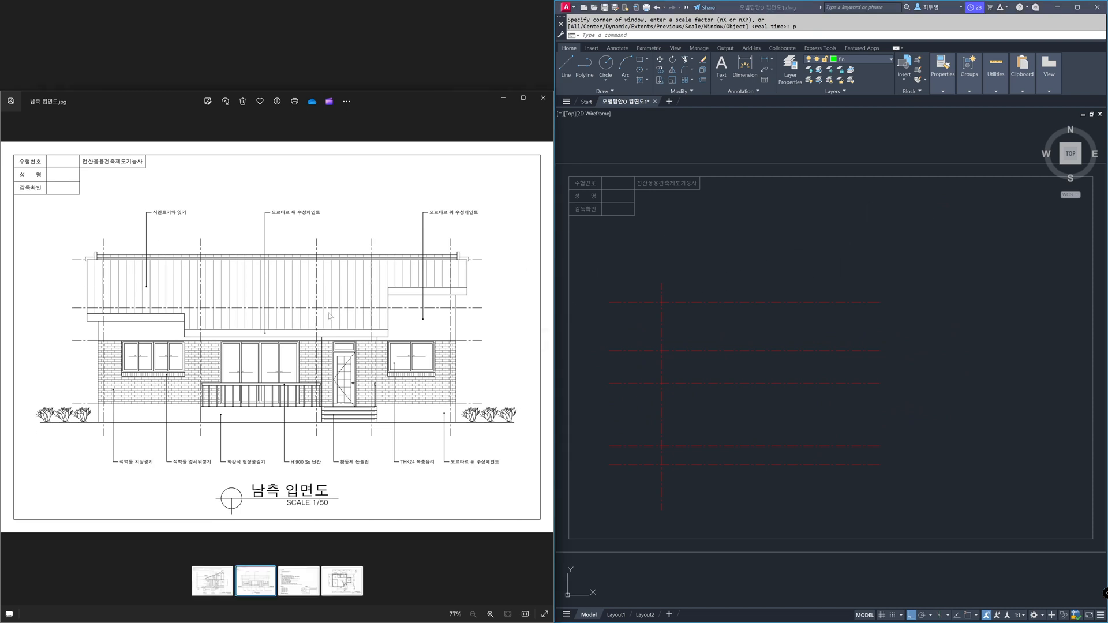
pyautogui.click(352, 575)
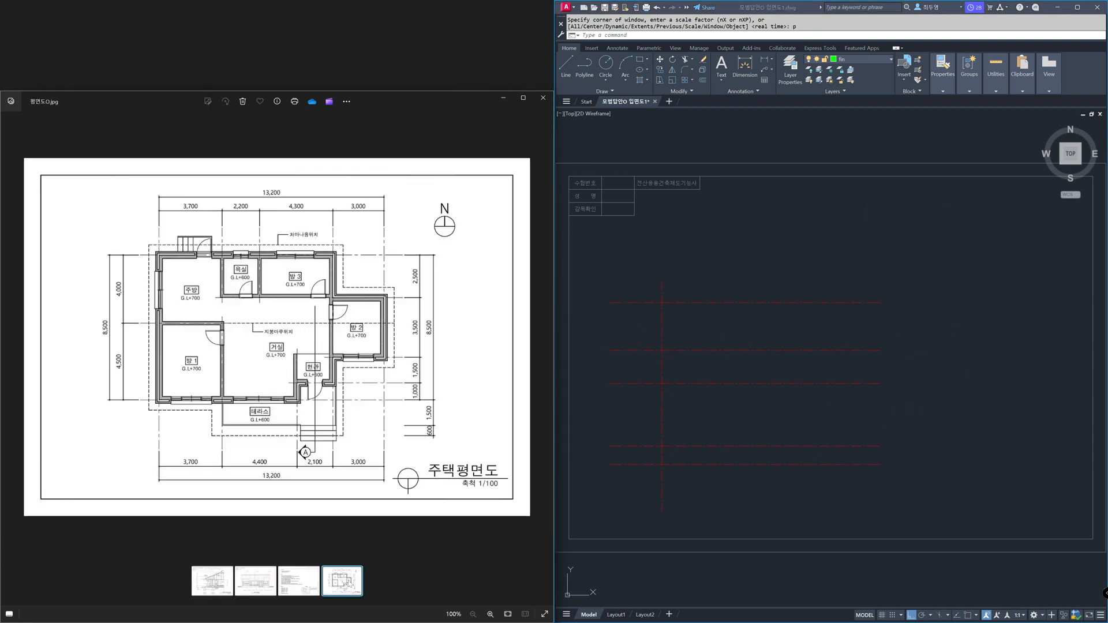
pyautogui.click(507, 615)
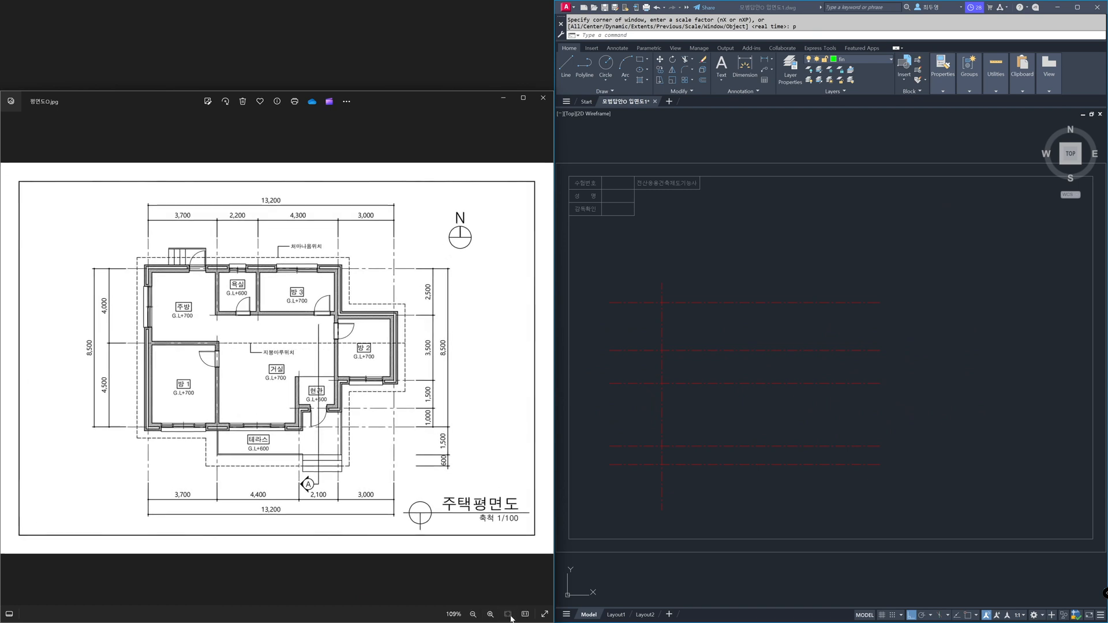
# - Switch to AutoCAD and offset the vertical centre line 3700 to the right
pyautogui.click(710, 508)
pyautogui.write('o')
pyautogui.press('space')
pyautogui.write('3700')
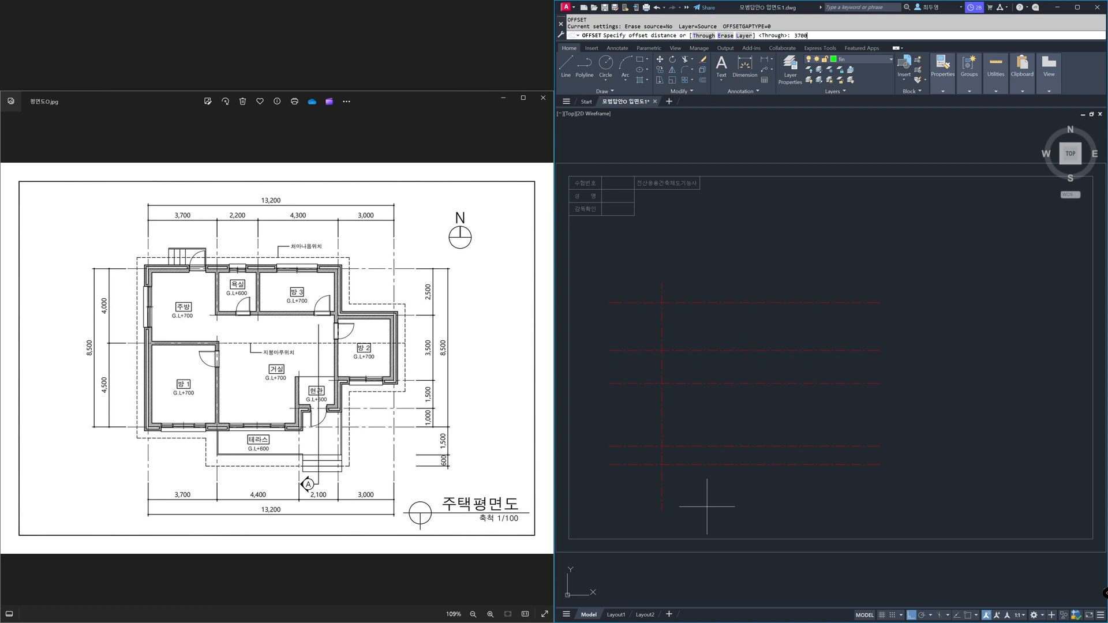
pyautogui.press('Return')
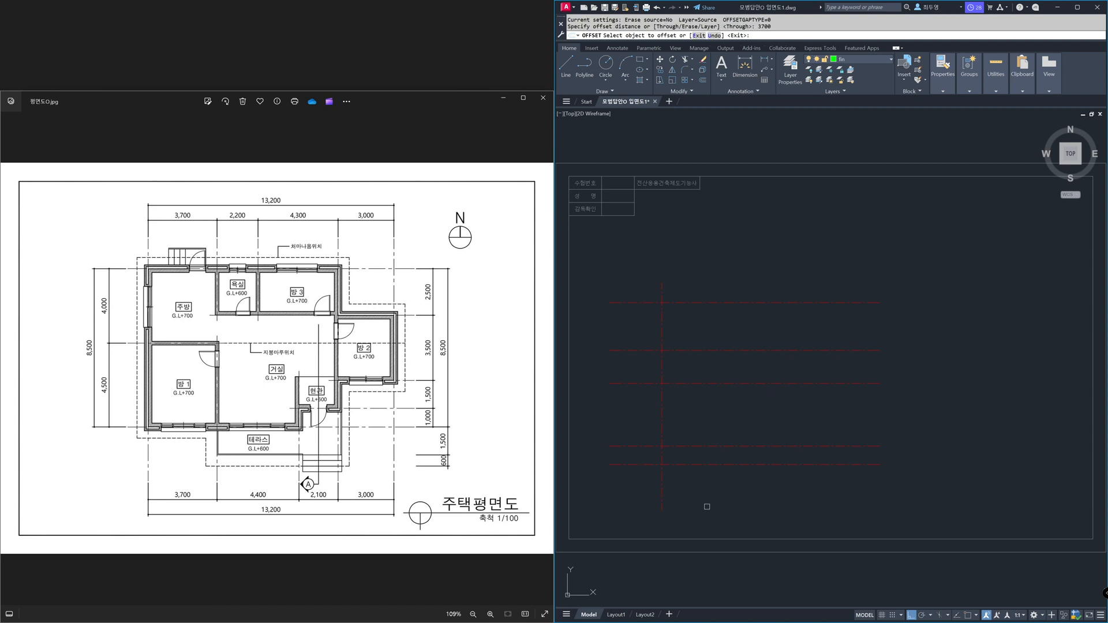
pyautogui.click(662, 497)
pyautogui.click(753, 498)
pyautogui.press('Return')
# - Offset the second vertical centre line 4400 to the right
pyautogui.press('Return')
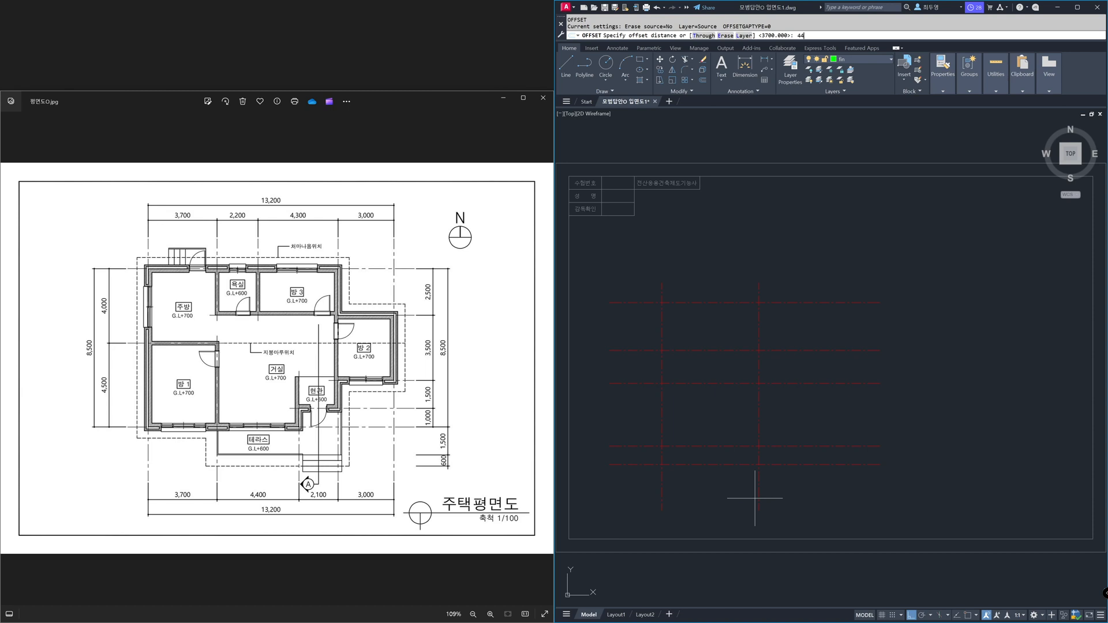
pyautogui.press('Return')
pyautogui.click(758, 496)
pyautogui.click(785, 497)
pyautogui.press('Return')
# - Offset the third vertical centre line 2100 to the right
pyautogui.press('Return')
pyautogui.write('2100')
pyautogui.press('Return')
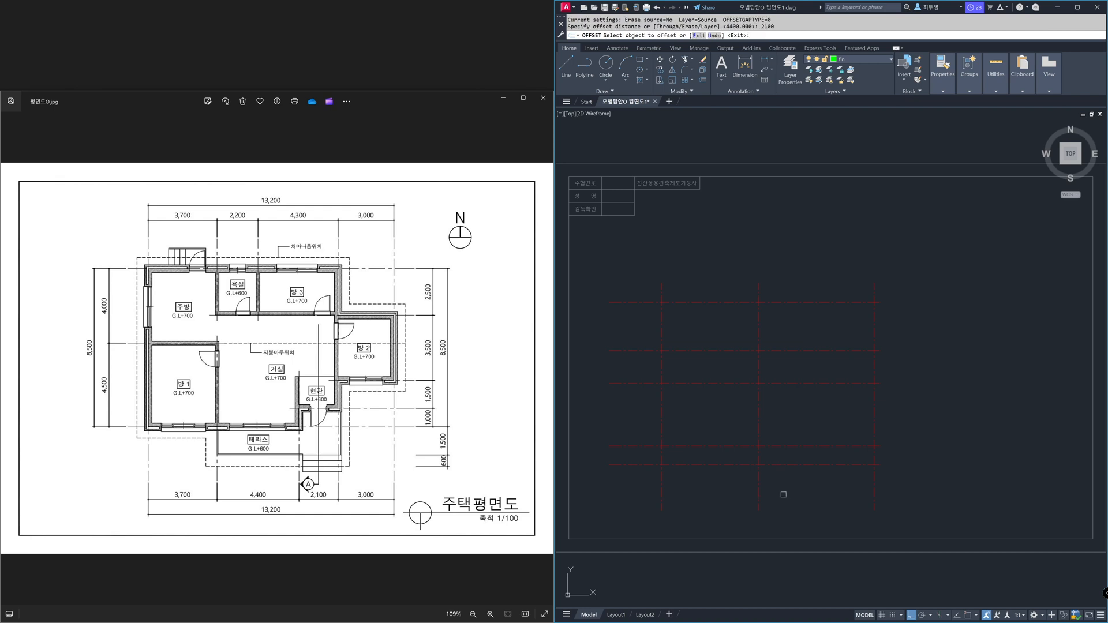
pyautogui.click(874, 495)
pyautogui.click(978, 499)
pyautogui.press('Return')
# - Offset the fourth vertical centre line 3000 to the right
pyautogui.press('Return')
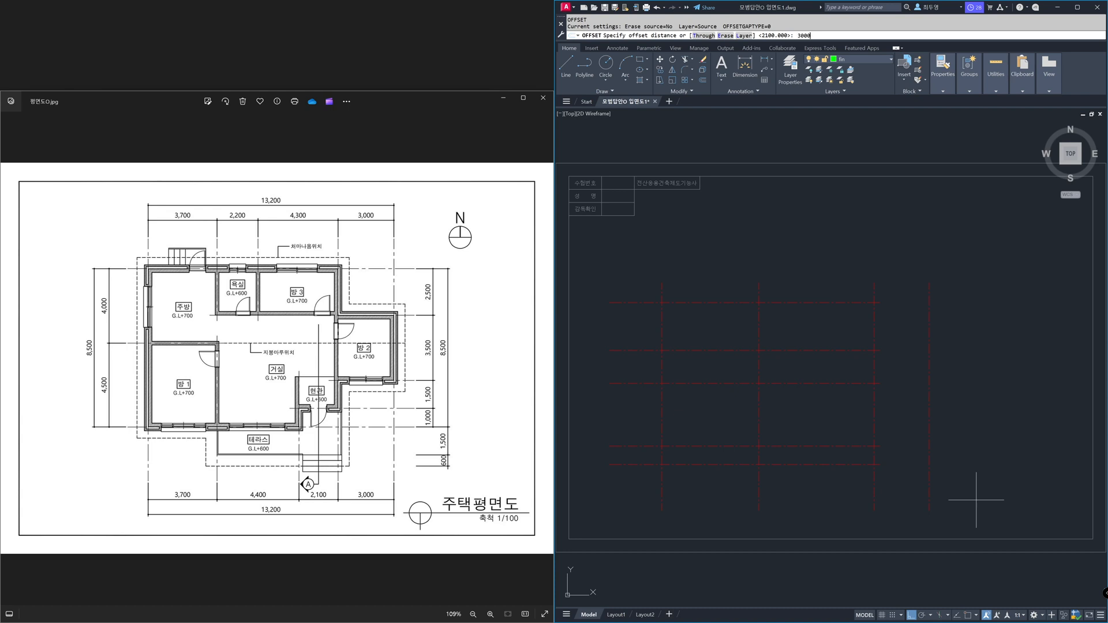
pyautogui.write('3000')
pyautogui.press('Return')
pyautogui.click(929, 496)
pyautogui.click(1035, 491)
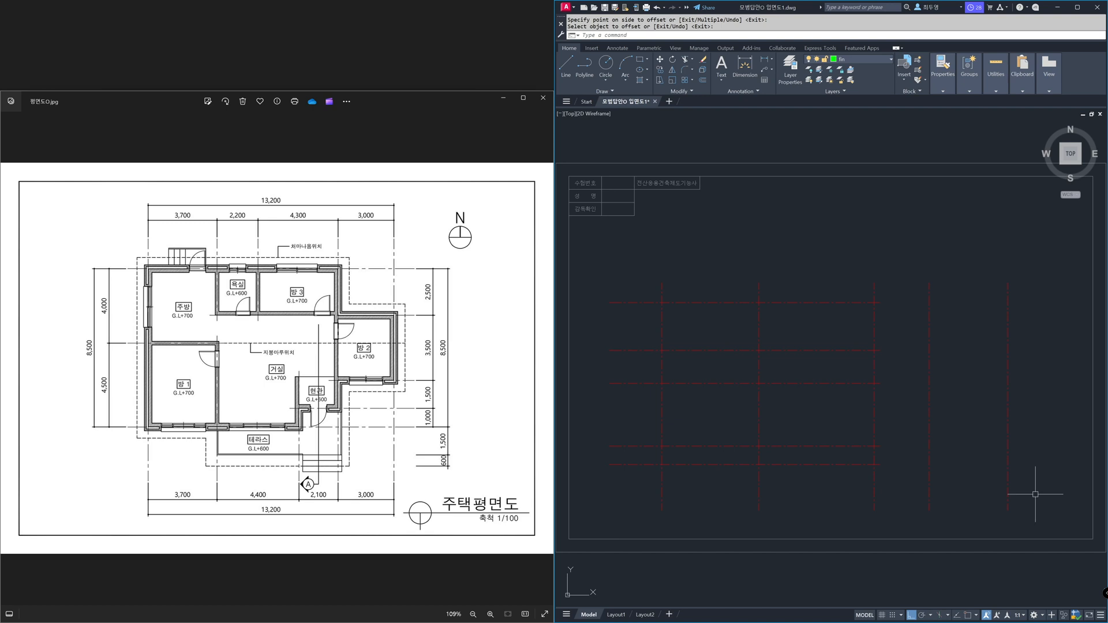
pyautogui.press('Return')
# - Stretch the right ends of all horizontal centre lines past the last vertical centre line
pyautogui.click(1035, 494)
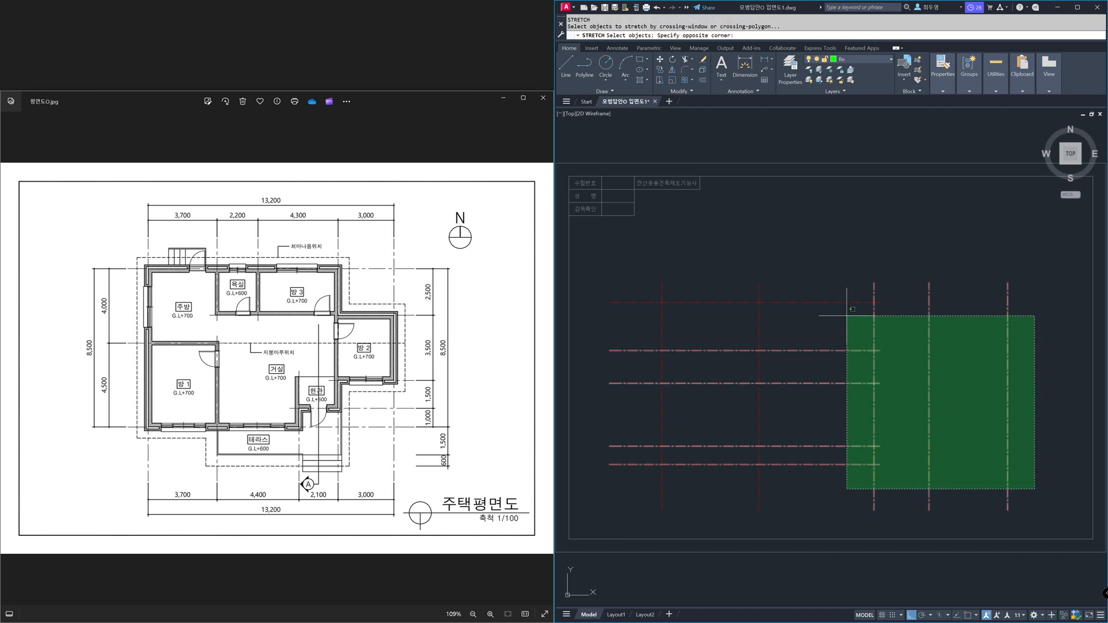
pyautogui.click(842, 296)
pyautogui.press('Return')
pyautogui.click(845, 249)
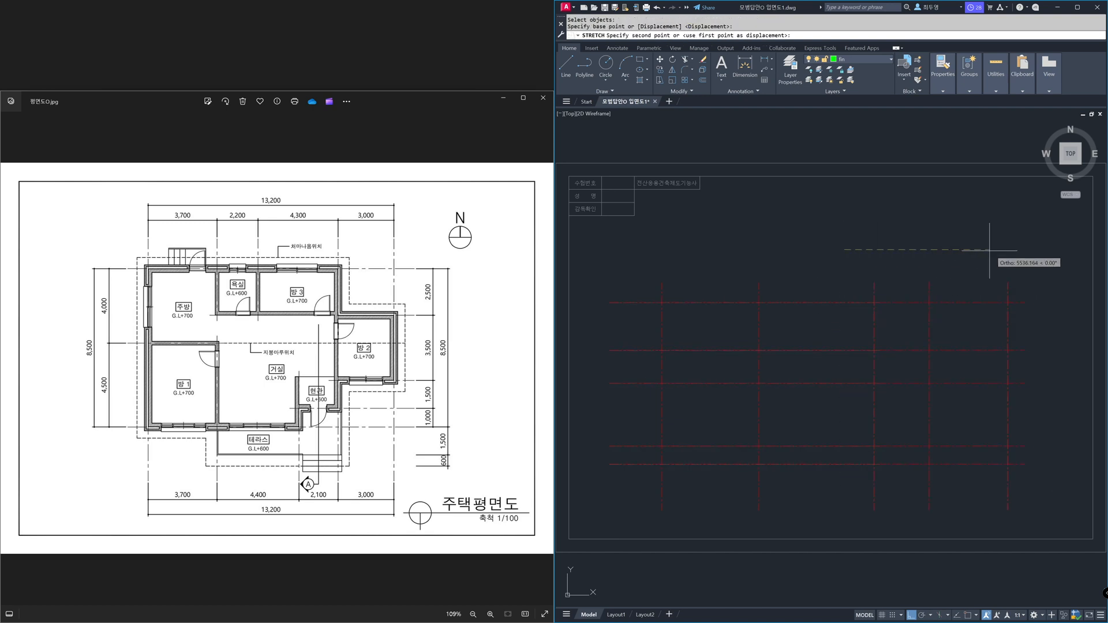
pyautogui.click(1015, 250)
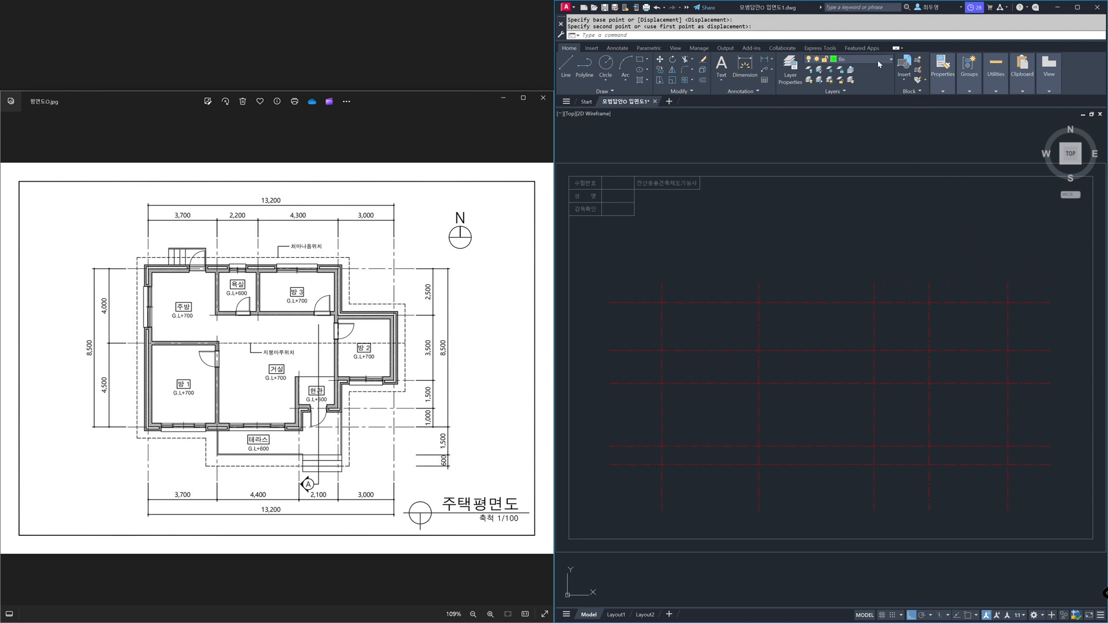
# - With layer ele current and object snap on, draw a line along the top horizontal centre line between the outermost vertical centre lines
pyautogui.click(877, 60)
pyautogui.click(870, 99)
pyautogui.press('F3')
pyautogui.write('1')
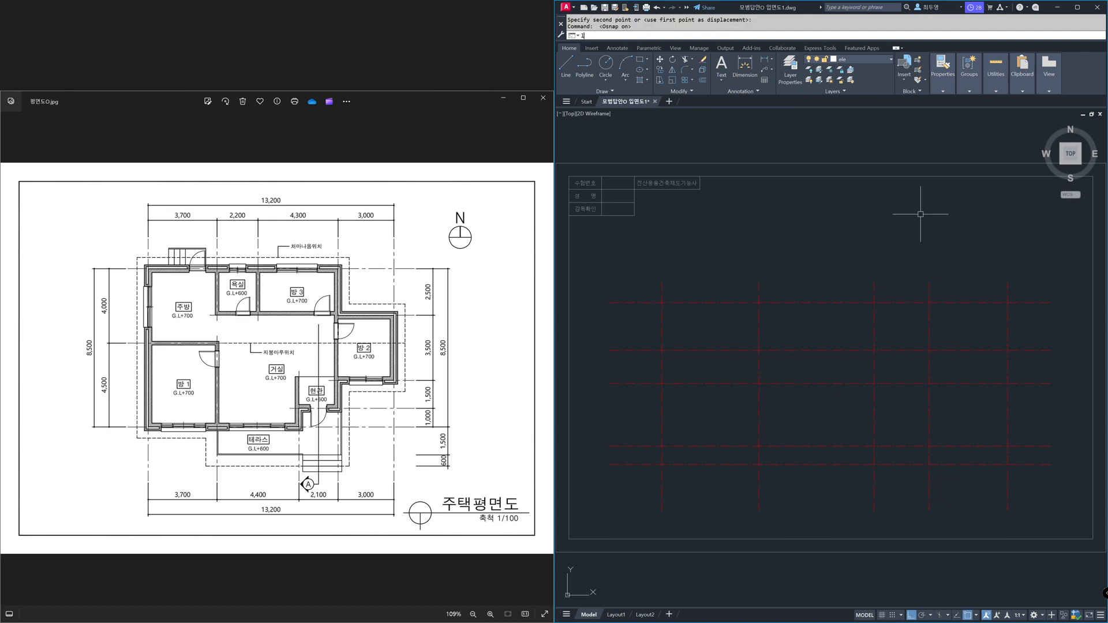
pyautogui.press('Return')
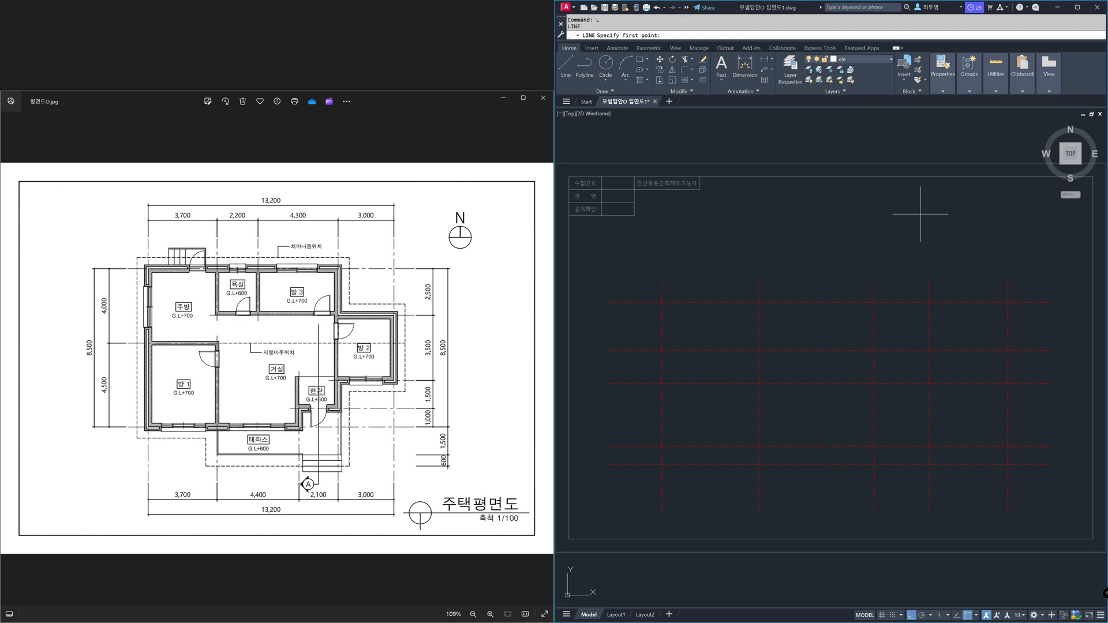
pyautogui.click(1007, 302)
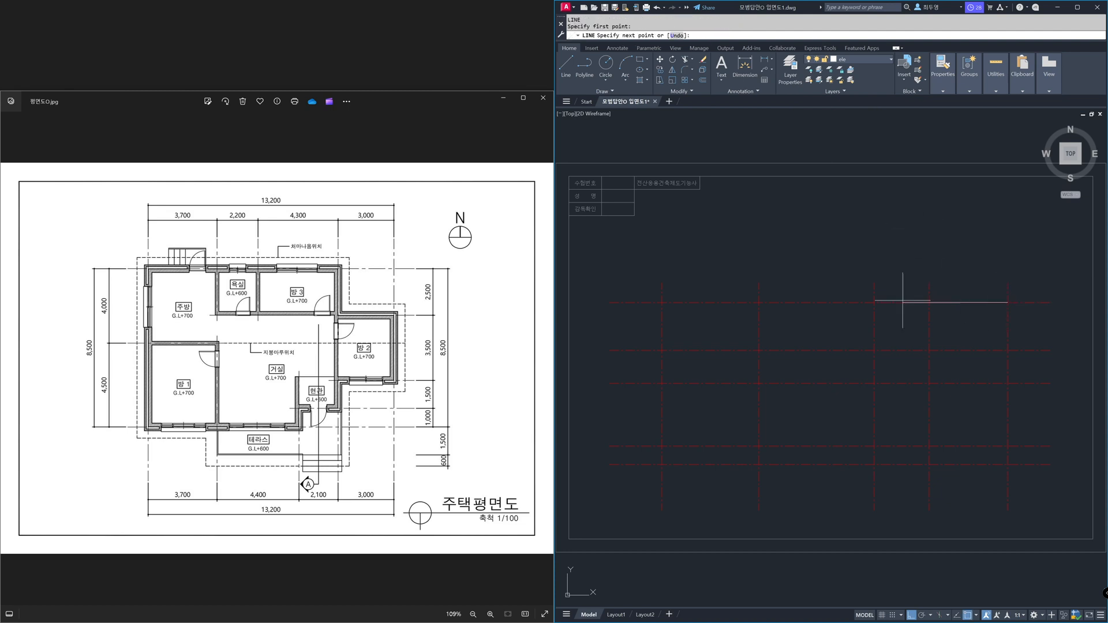
pyautogui.click(663, 302)
pyautogui.press('Return')
# - Draw matching lines along the third and fourth horizontal centre lines, between the first and last vertical centre lines
pyautogui.press('Return')
pyautogui.click(661, 383)
pyautogui.click(1008, 383)
pyautogui.press('Return')
pyautogui.press('Return')
pyautogui.click(1007, 445)
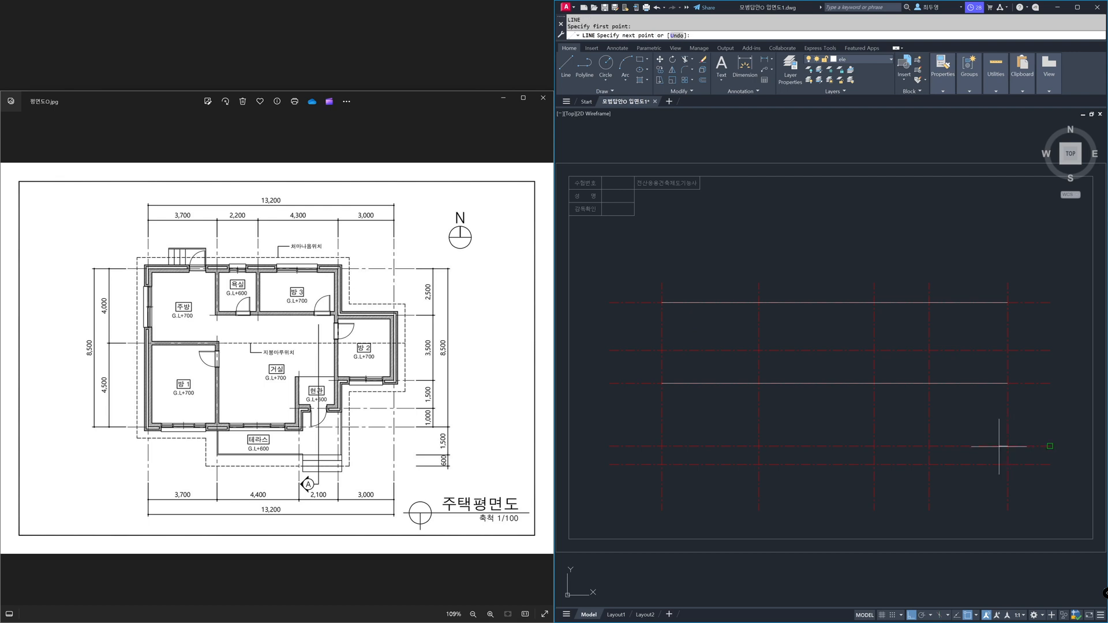
pyautogui.click(662, 445)
pyautogui.press('Return')
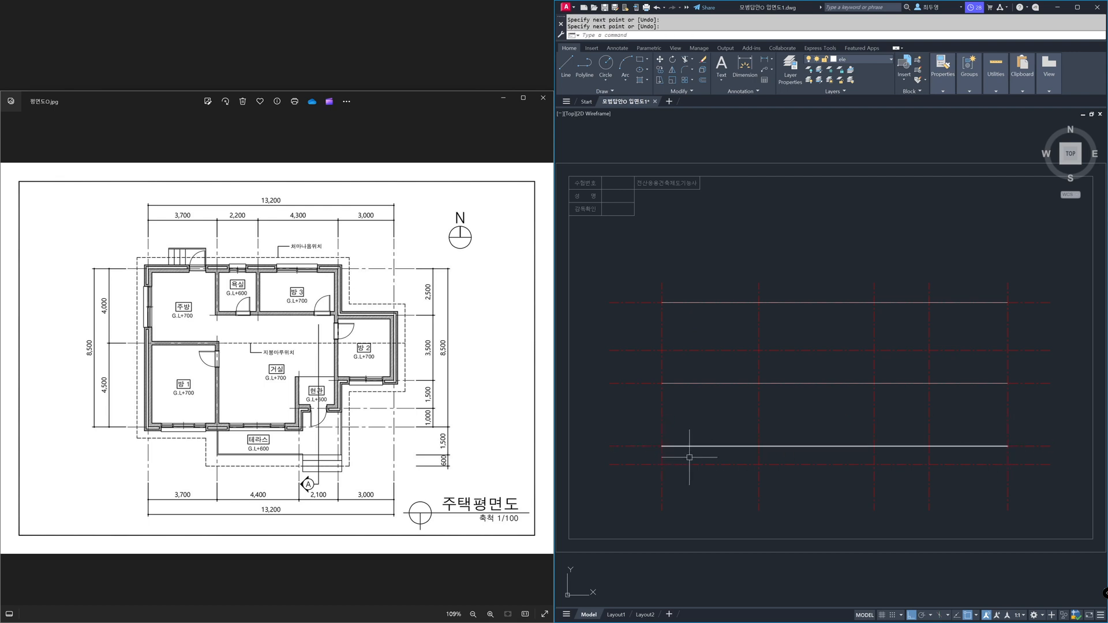
# - Change the lowest horizontal centre line to the sec layer to serve as the ground line
pyautogui.click(697, 460)
pyautogui.click(681, 470)
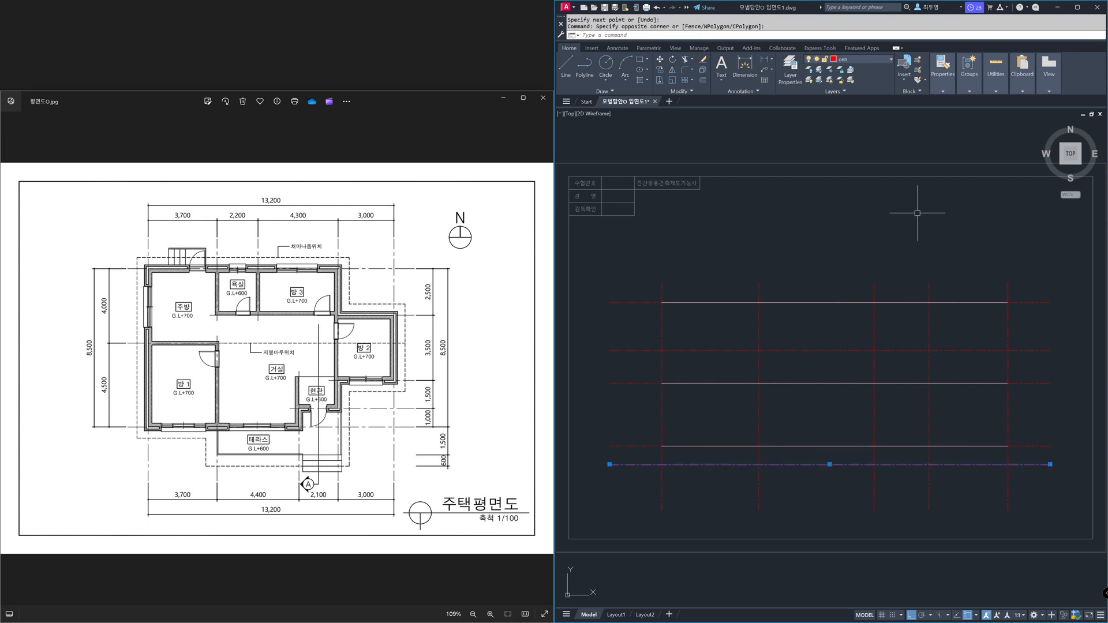
pyautogui.click(878, 60)
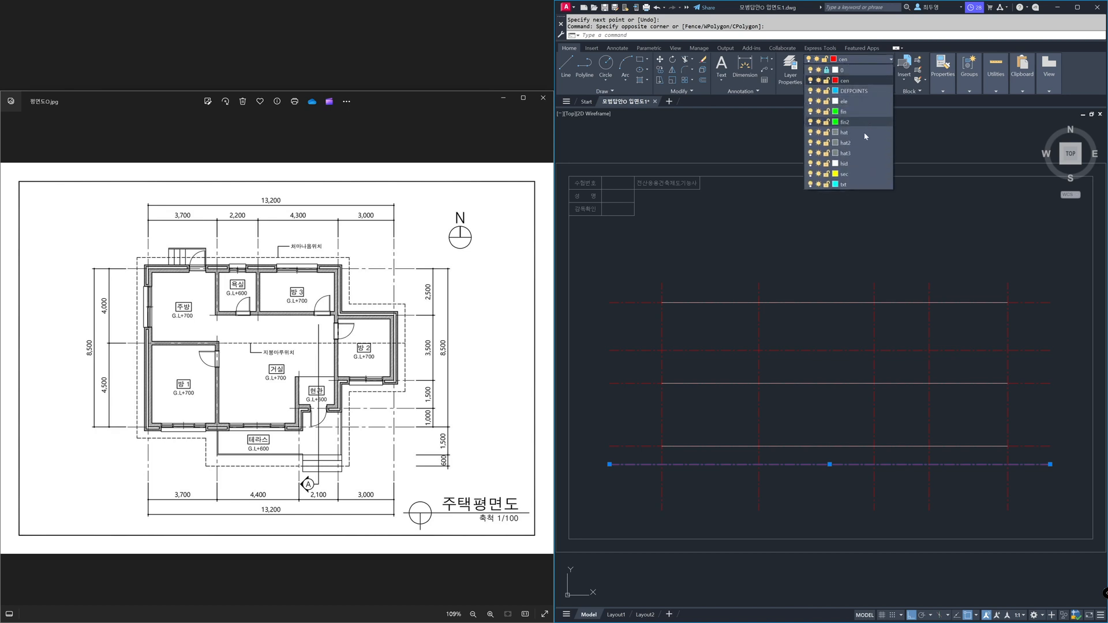
pyautogui.click(858, 173)
pyautogui.press('Escape')
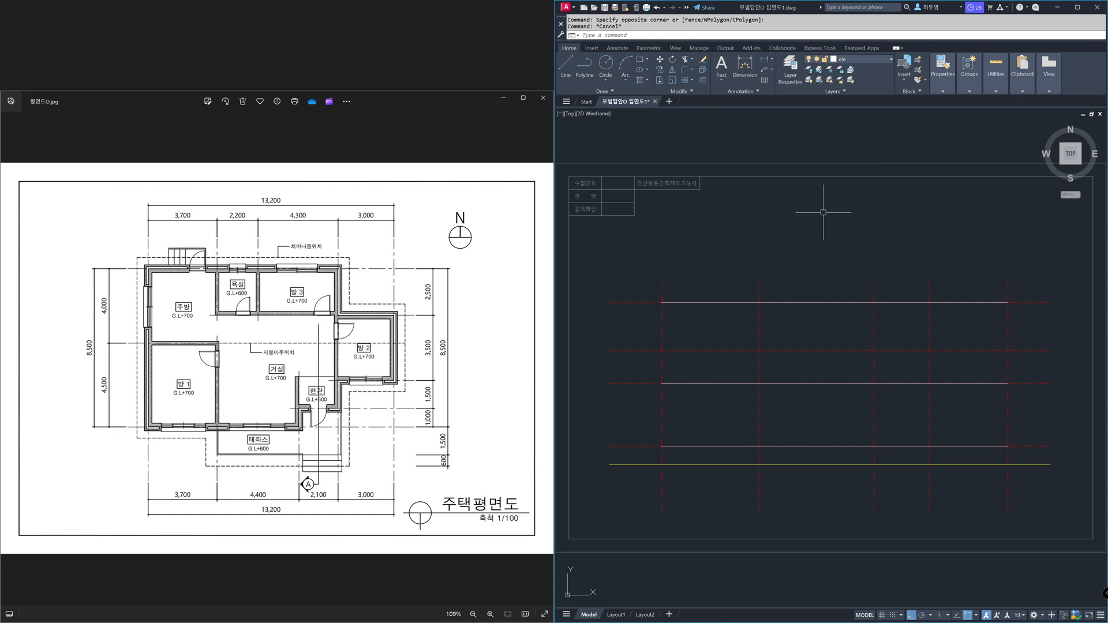
# - Draw horizontal construction lines through the bottom corner of the section's eave and the lower tip of its roof tiles
pyautogui.write('z')
pyautogui.press('Return')
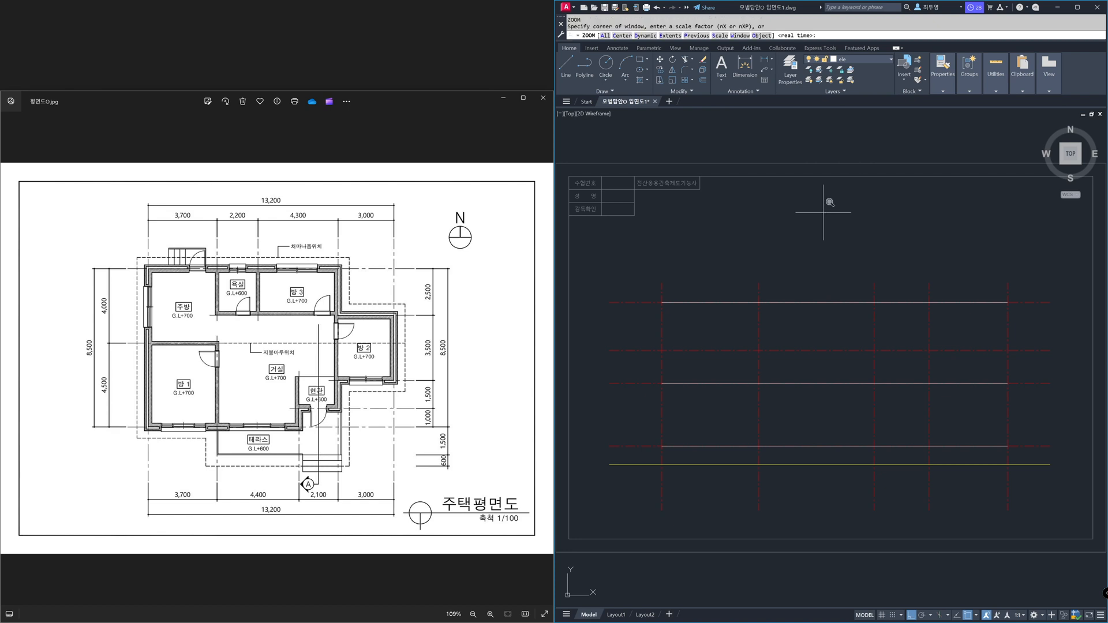
pyautogui.press('Return')
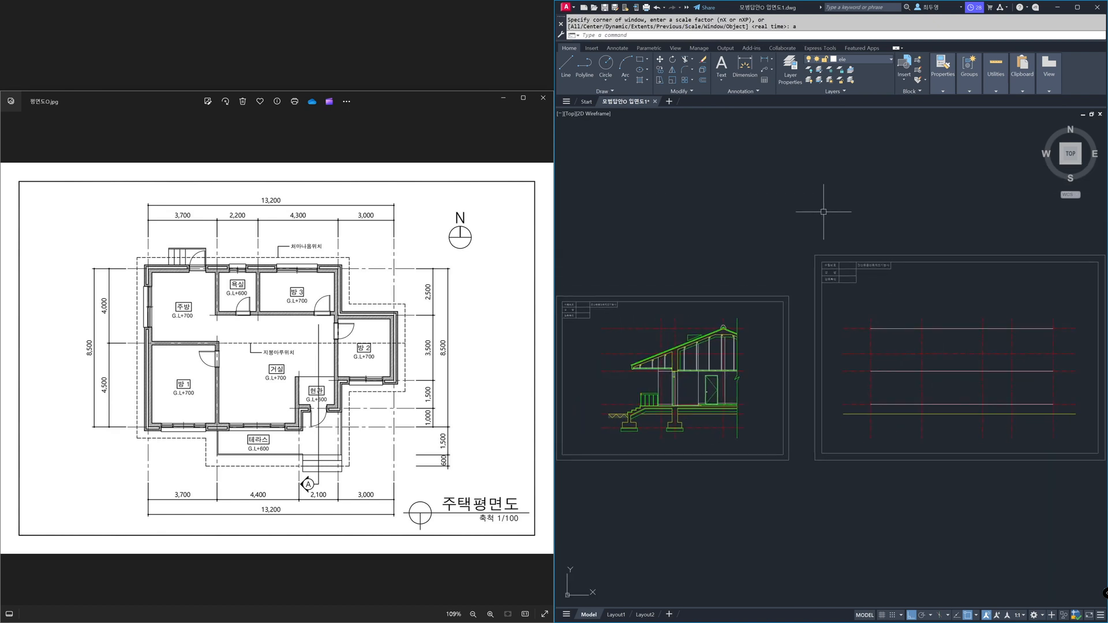
pyautogui.write('z')
pyautogui.press('Return')
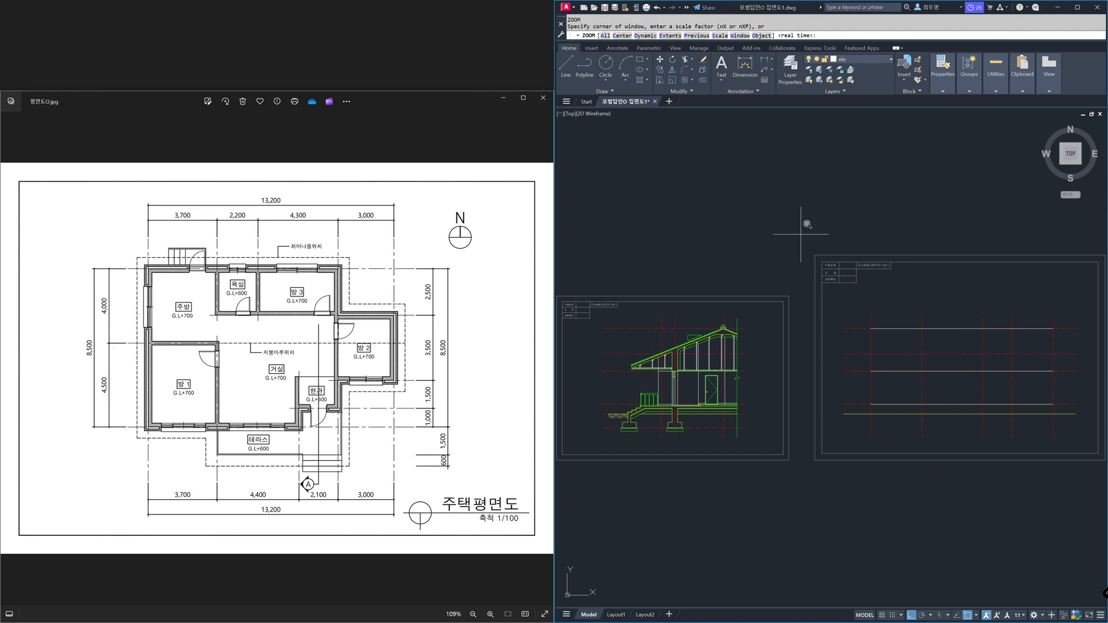
pyautogui.click(612, 340)
pyautogui.click(658, 383)
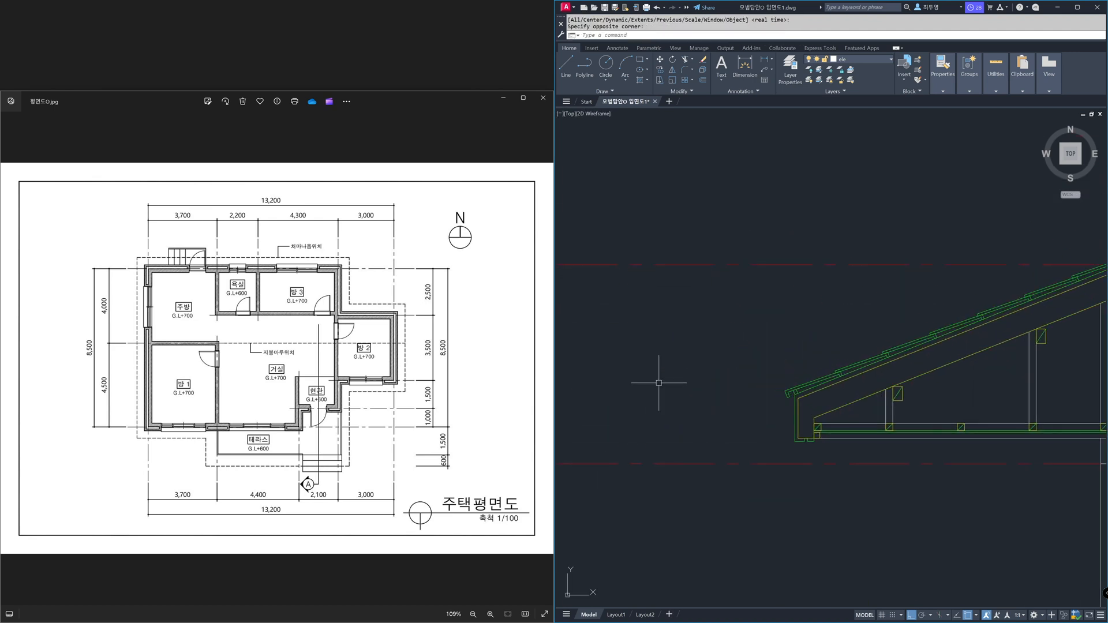
pyautogui.write('xl')
pyautogui.press('Return')
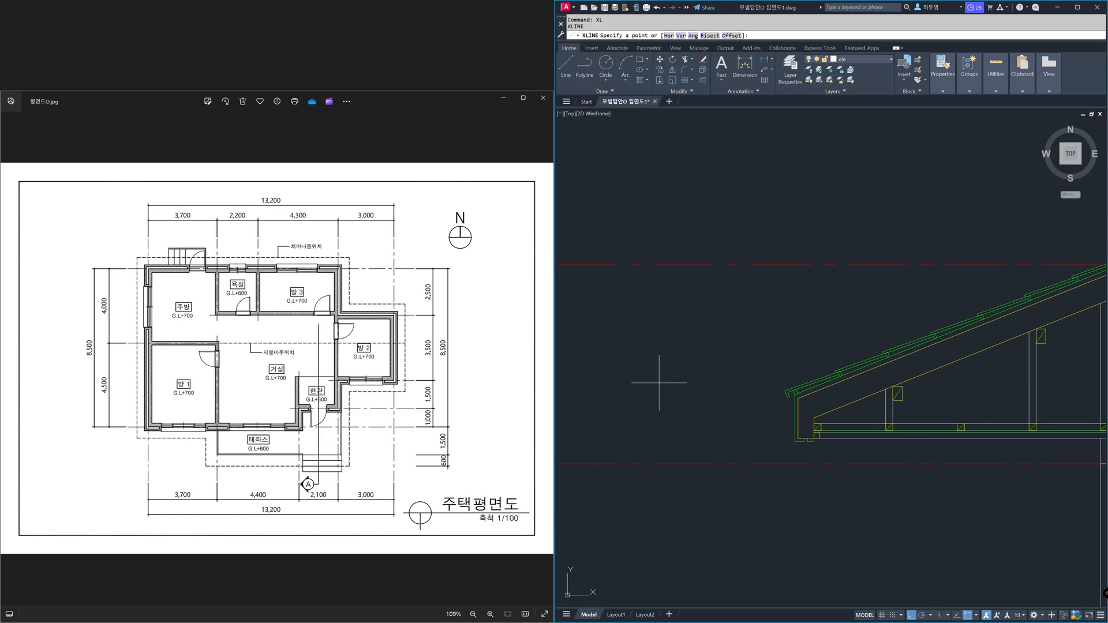
pyautogui.write('h')
pyautogui.press('Return')
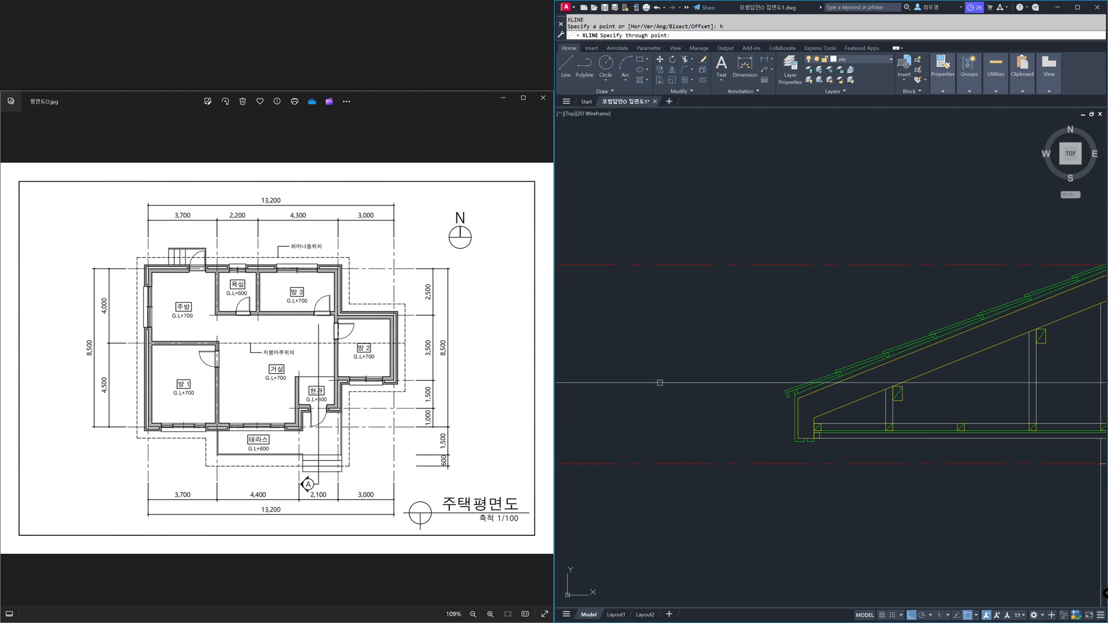
pyautogui.click(794, 441)
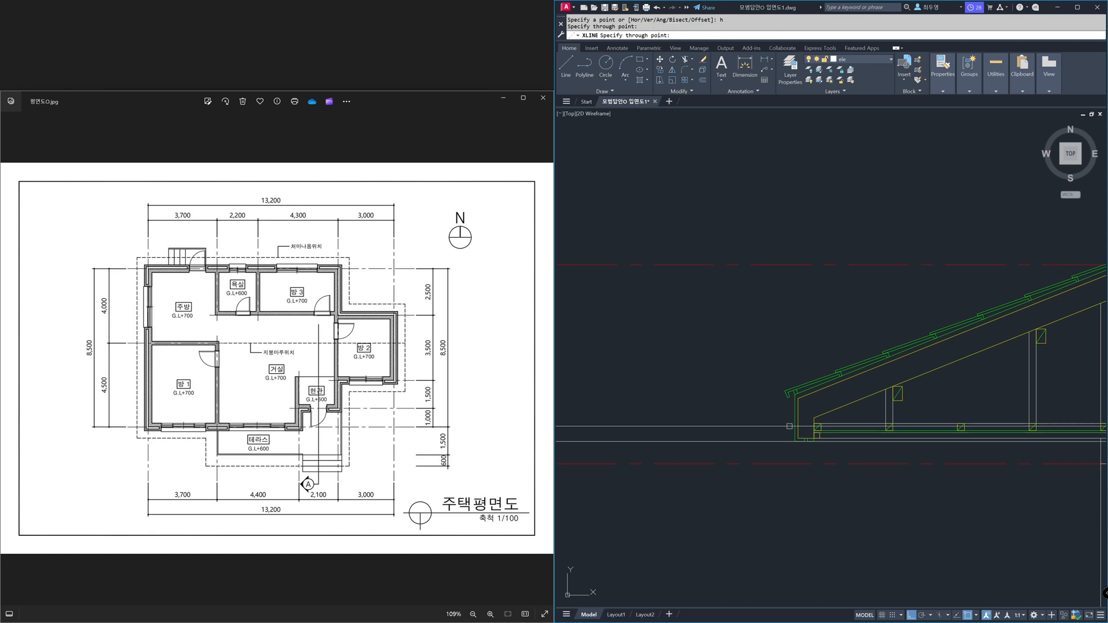
pyautogui.click(768, 395)
pyautogui.press('Return')
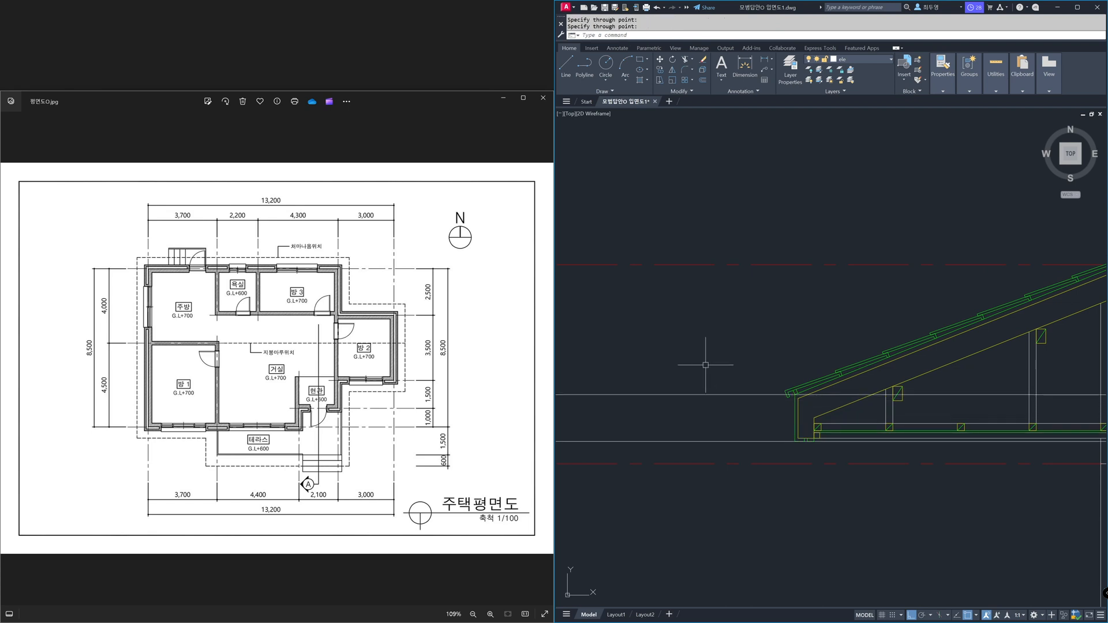
pyautogui.write('z')
pyautogui.press('Return')
pyautogui.write('p')
pyautogui.press('Return')
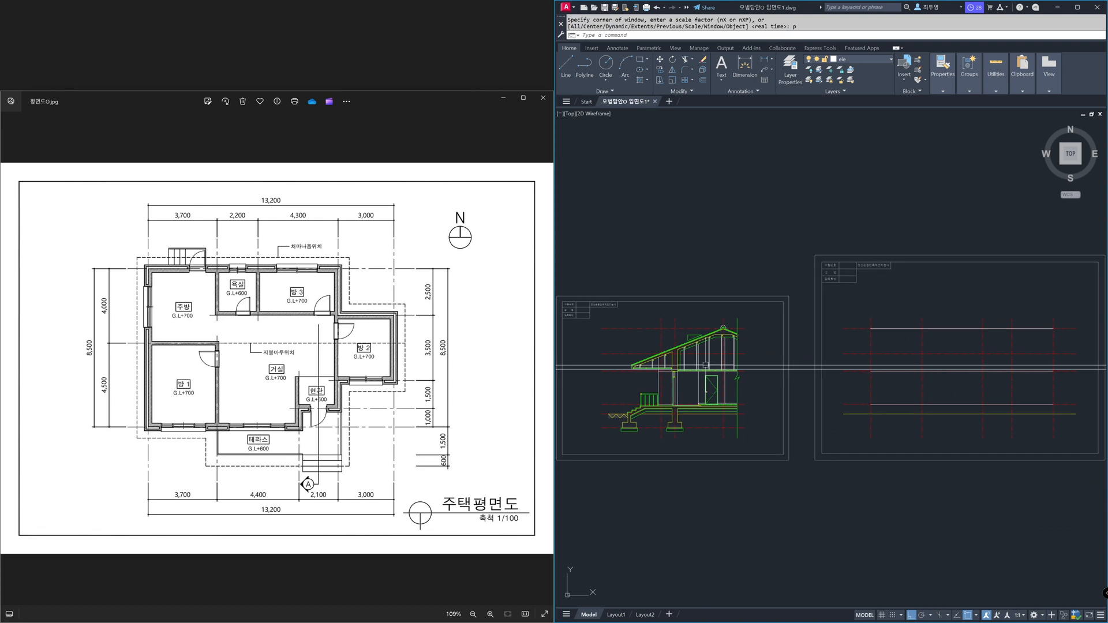
# - Offset the first and last vertical centre lines 620 outward, placing the new lines on the current layer
pyautogui.press('Return')
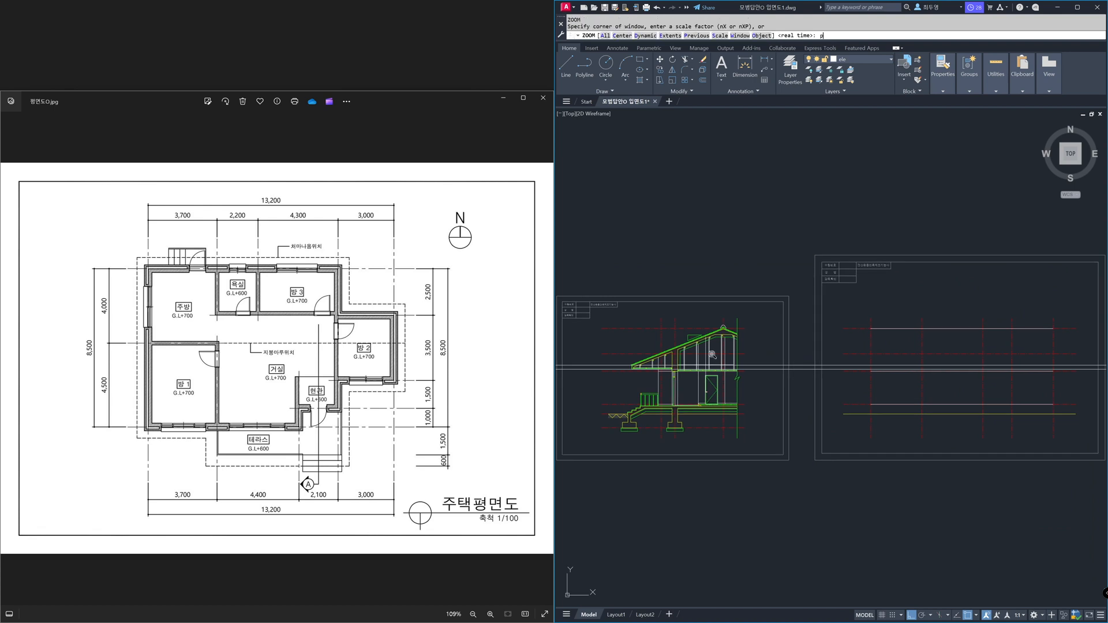
pyautogui.press('Return')
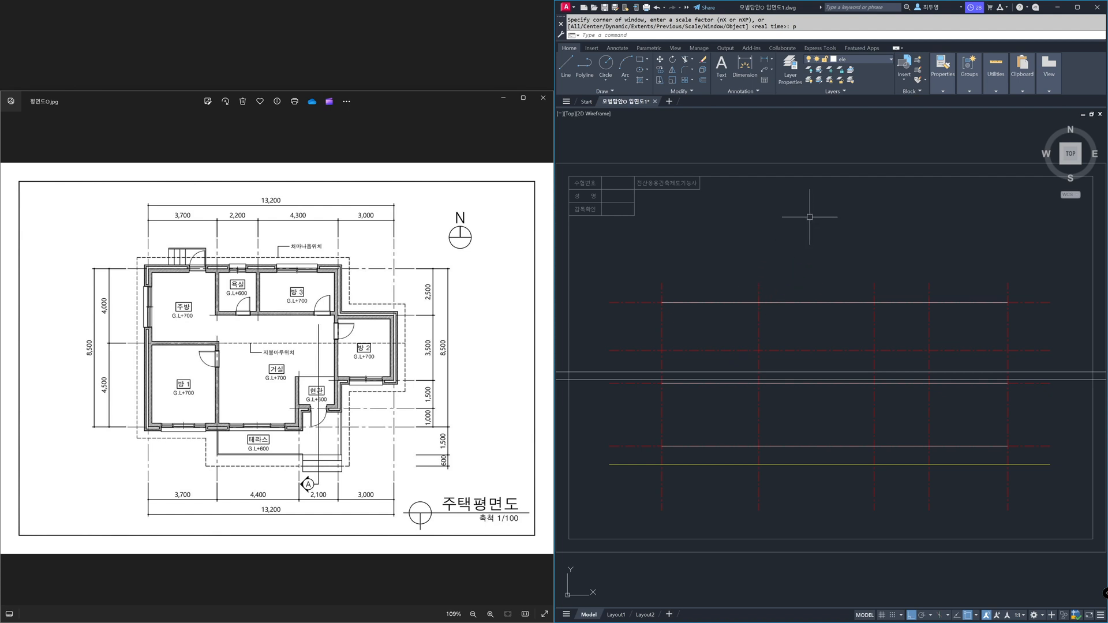
pyautogui.write('o')
pyautogui.press('Return')
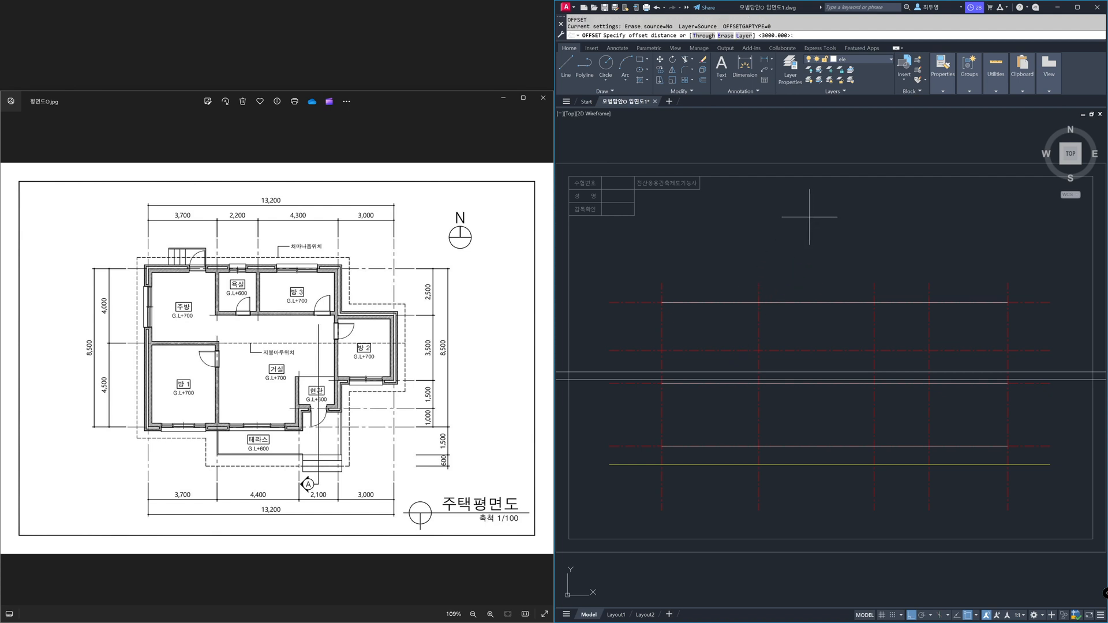
pyautogui.write('l')
pyautogui.press('Return')
pyautogui.write('c')
pyautogui.press('Return')
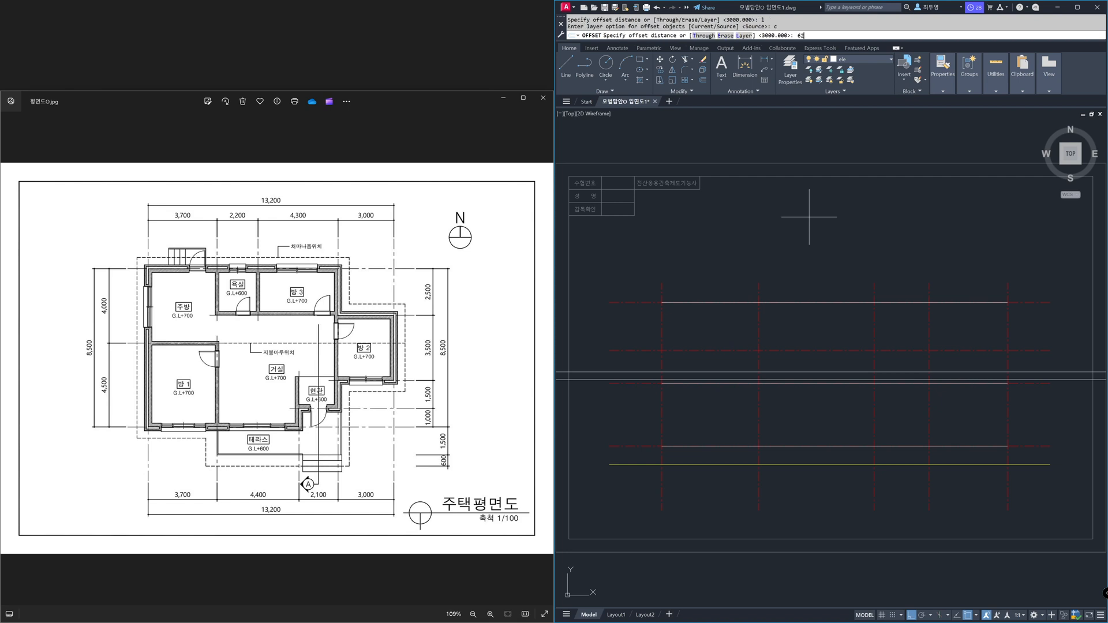
pyautogui.press('Return')
pyautogui.press('F3')
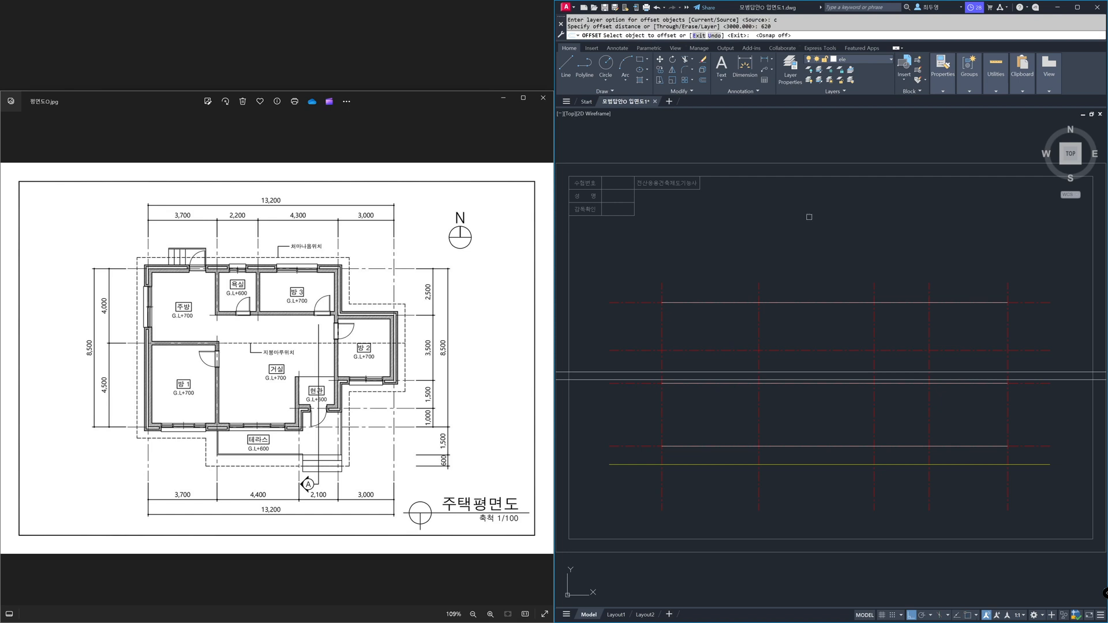
pyautogui.click(664, 286)
pyautogui.click(639, 285)
pyautogui.click(1006, 285)
pyautogui.click(1020, 271)
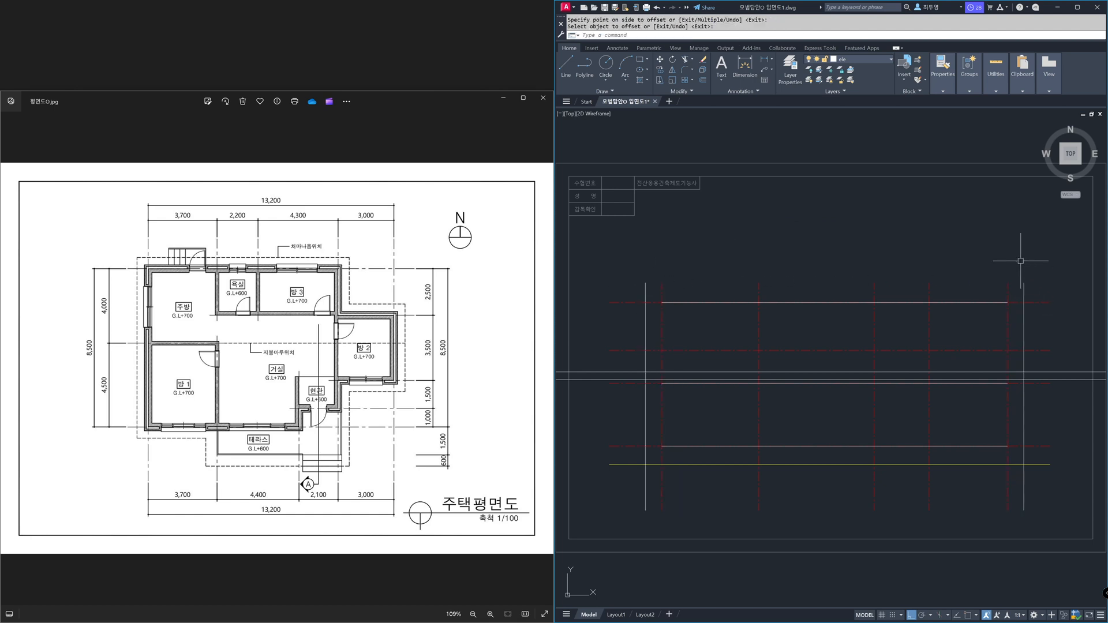
# - Freeze the cen layer and fillet the top line, the lower eave line and both outer verticals into a closed roof rectangle
pyautogui.click(851, 59)
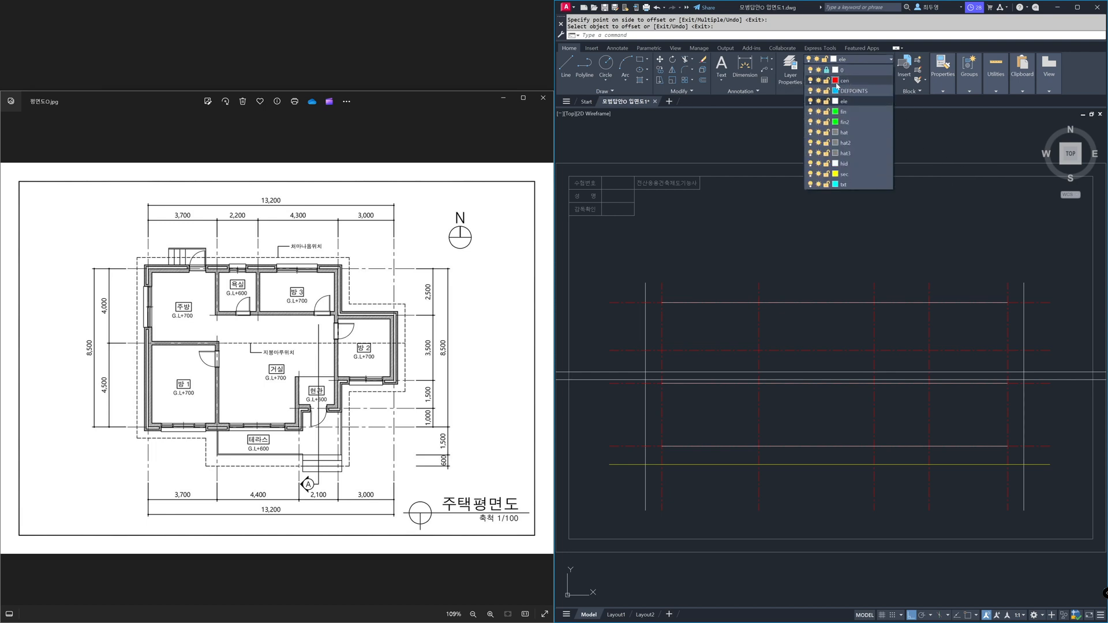
pyautogui.click(818, 81)
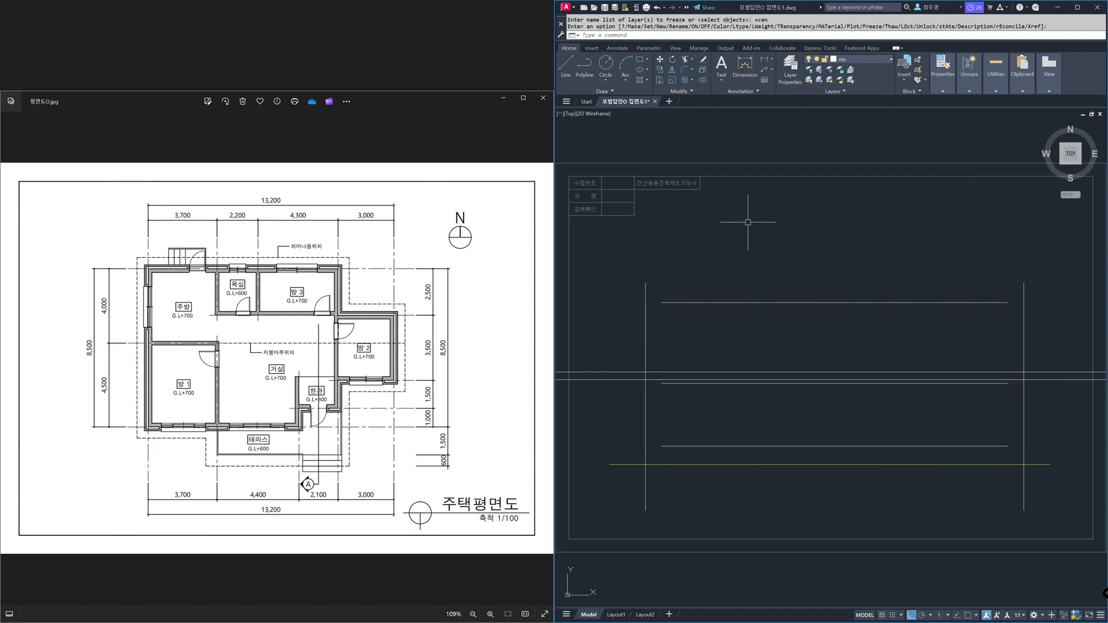
pyautogui.write('f')
pyautogui.press('space')
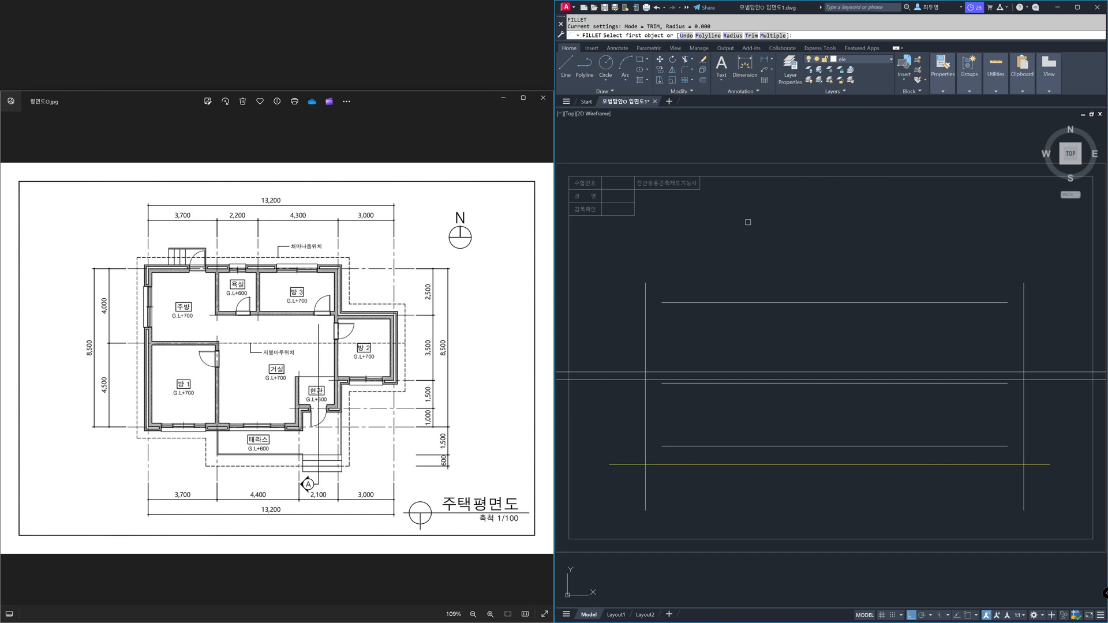
pyautogui.write('m')
pyautogui.press('space')
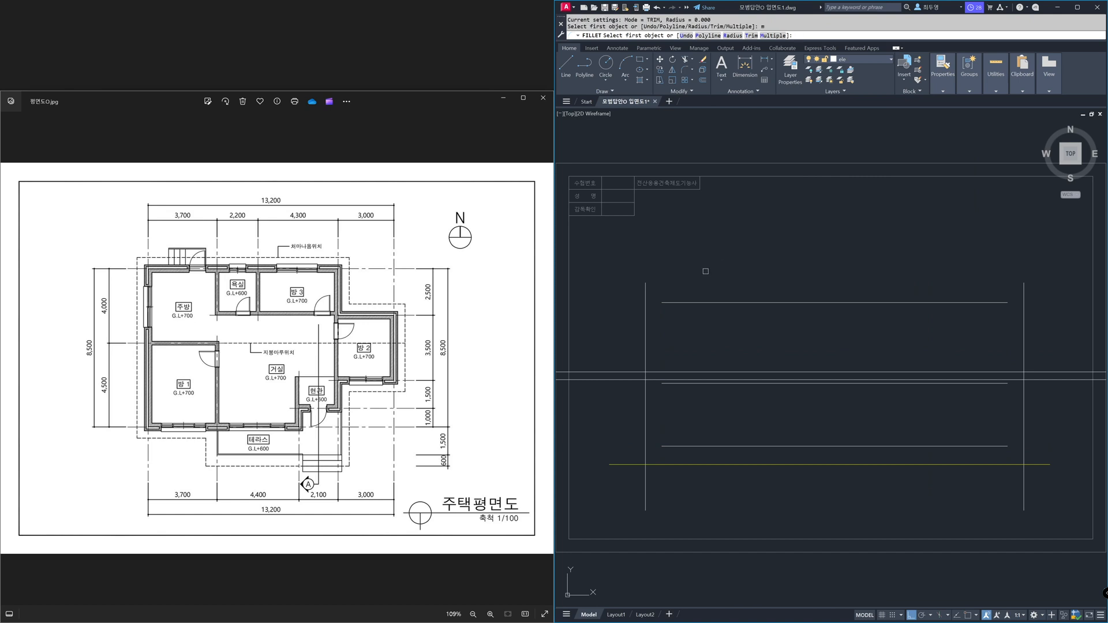
pyautogui.click(690, 302)
pyautogui.click(645, 321)
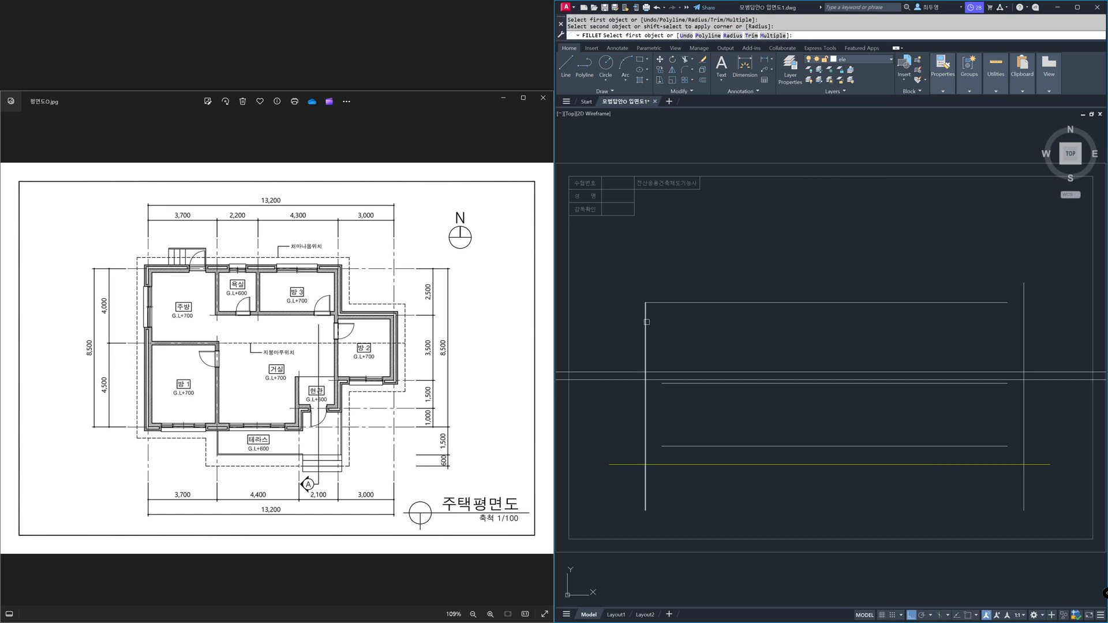
pyautogui.click(652, 380)
pyautogui.click(652, 380)
pyautogui.click(1023, 351)
pyautogui.click(1023, 352)
pyautogui.click(987, 302)
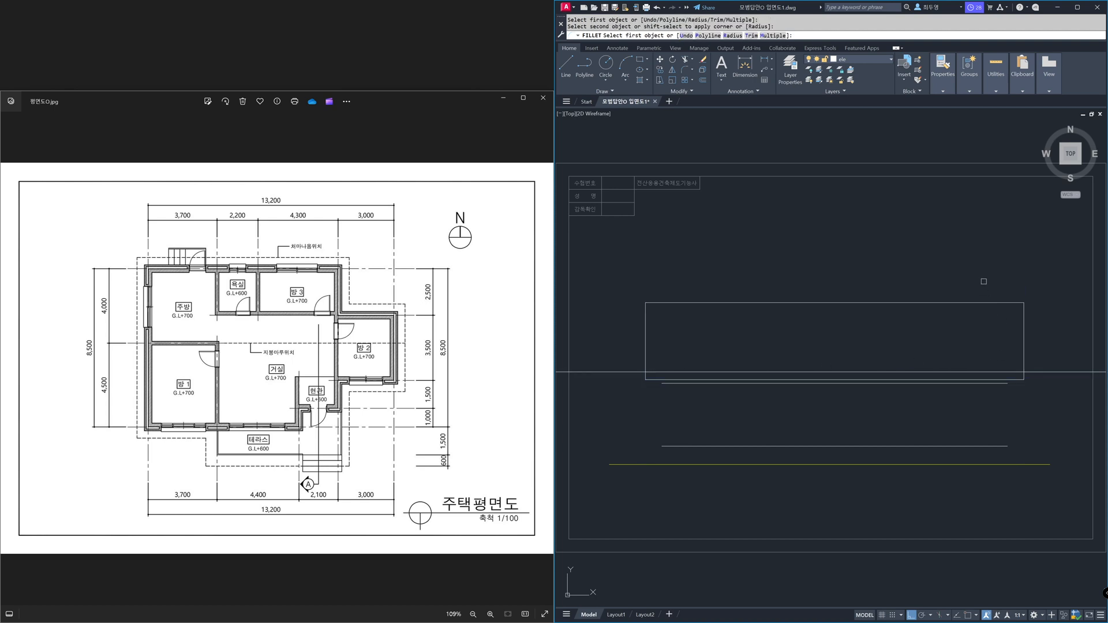
# - Trim the upper eave construction line to the two vertical sides of the roof rectangle
pyautogui.write('tr')
pyautogui.press('Return')
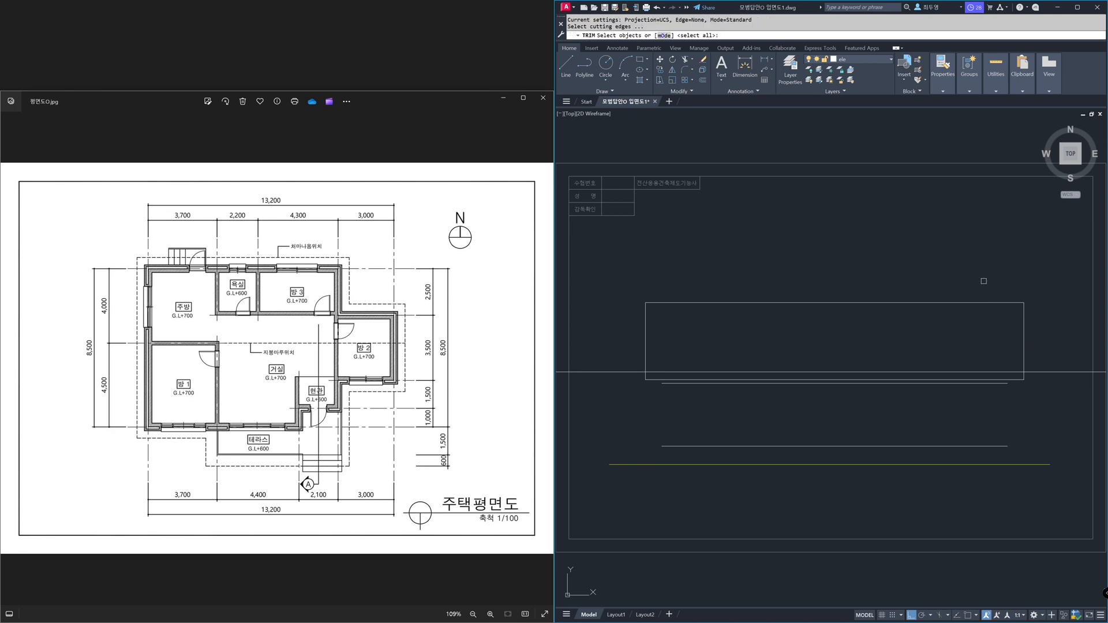
pyautogui.click(1039, 314)
pyautogui.click(625, 338)
pyautogui.press('Return')
pyautogui.click(619, 337)
pyautogui.click(615, 364)
pyautogui.click(1070, 358)
pyautogui.click(1047, 393)
pyautogui.press('Return')
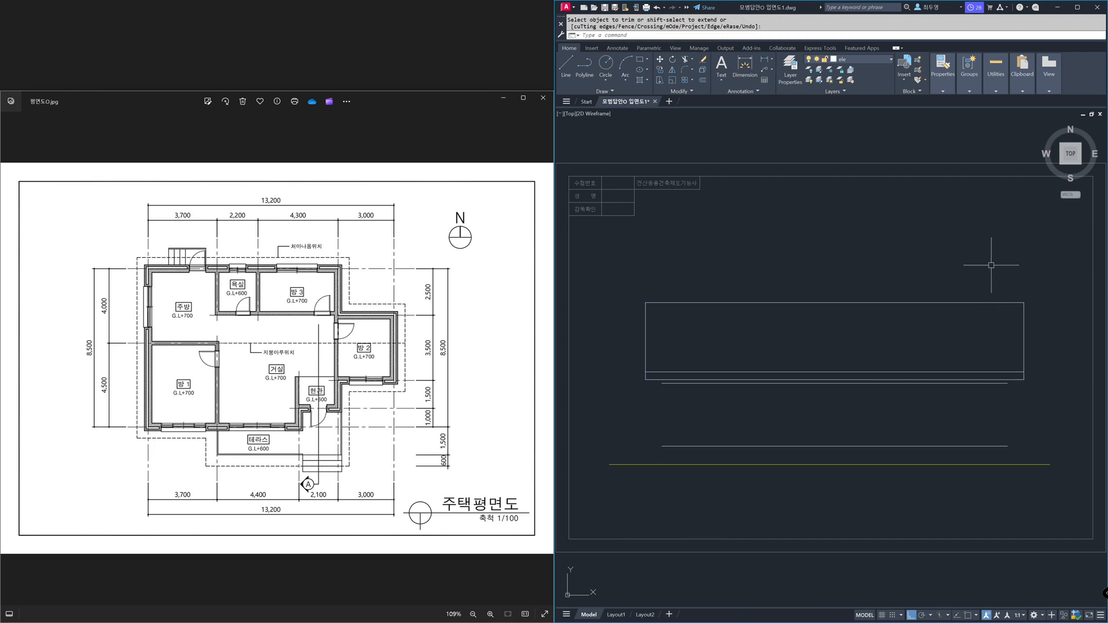
# - Thaw the cen layer and offset the first vertical centre line 200 to the left and the last three 200 to the right
pyautogui.click(877, 62)
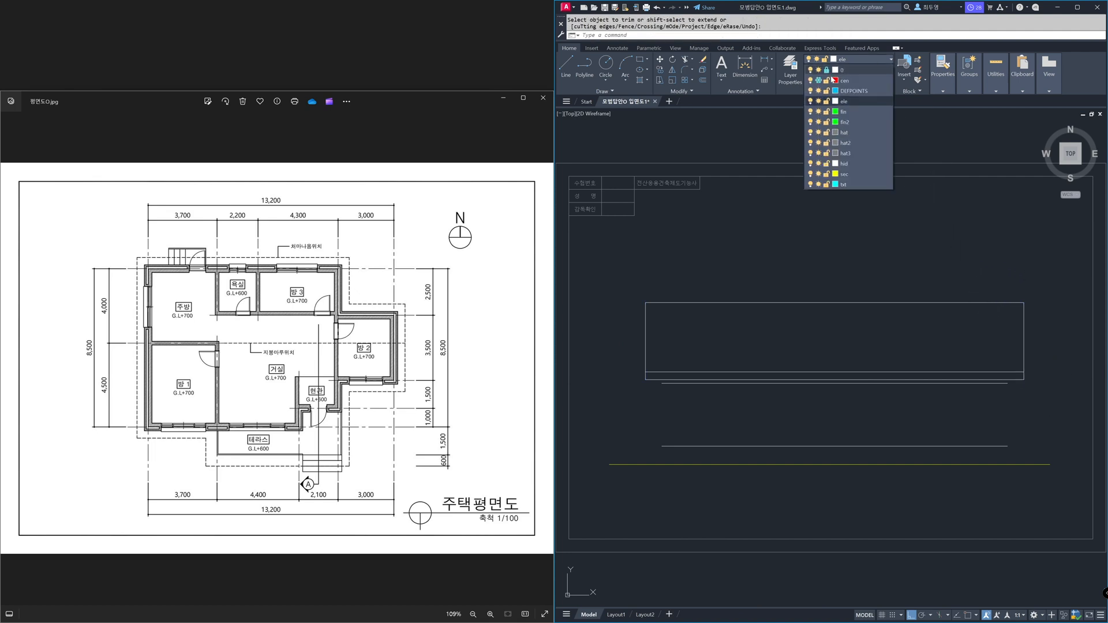
pyautogui.click(818, 80)
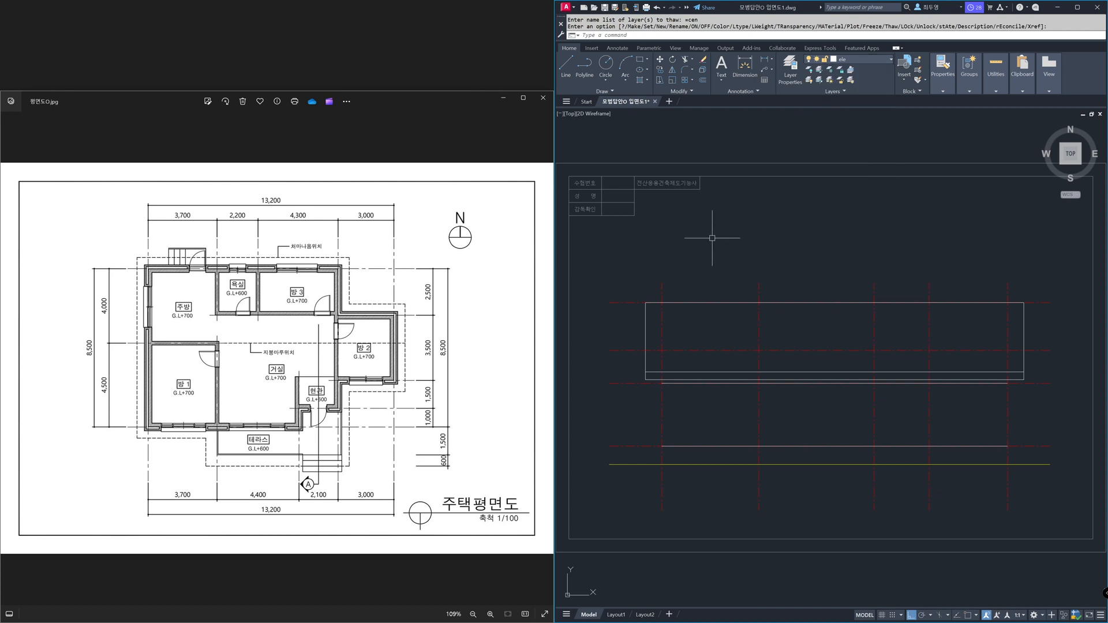
pyautogui.write('o')
pyautogui.press('Return')
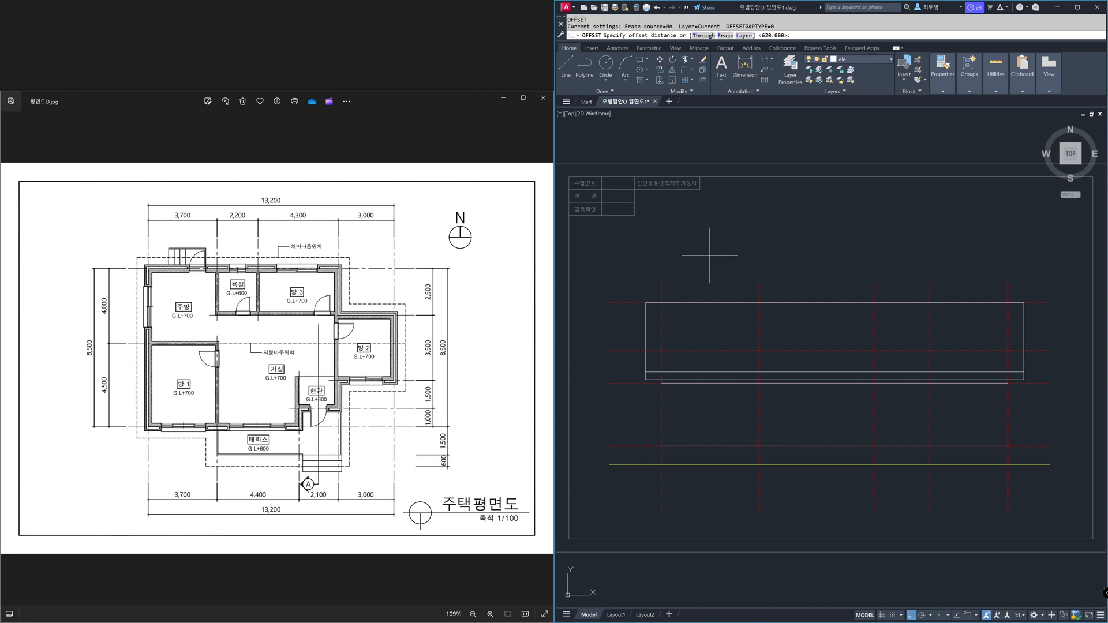
pyautogui.write('200')
pyautogui.press('Return')
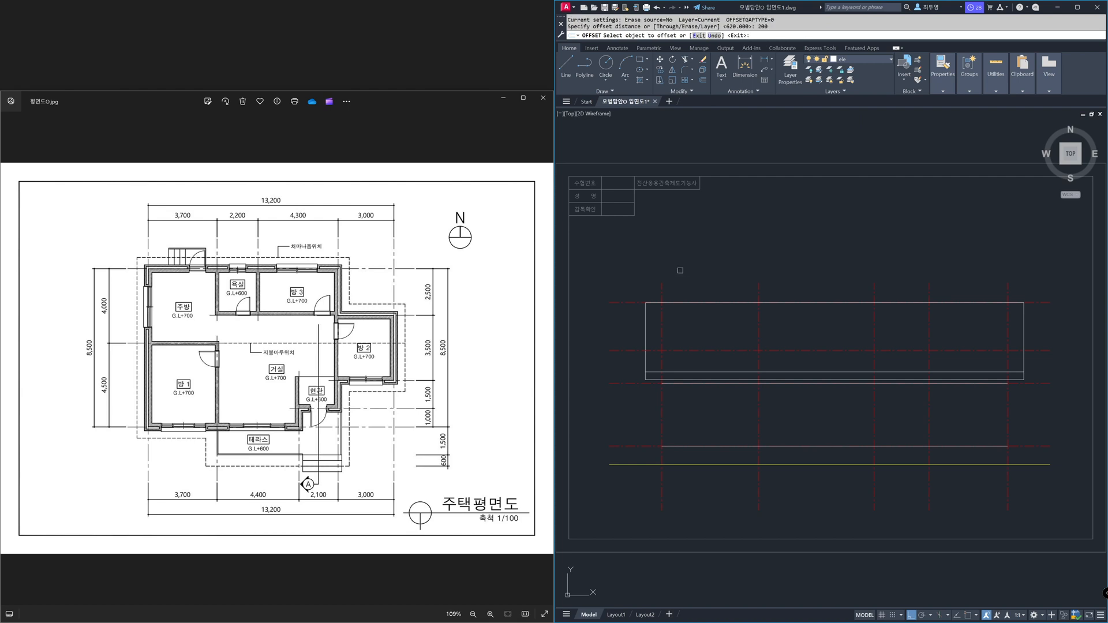
pyautogui.click(661, 282)
pyautogui.click(639, 287)
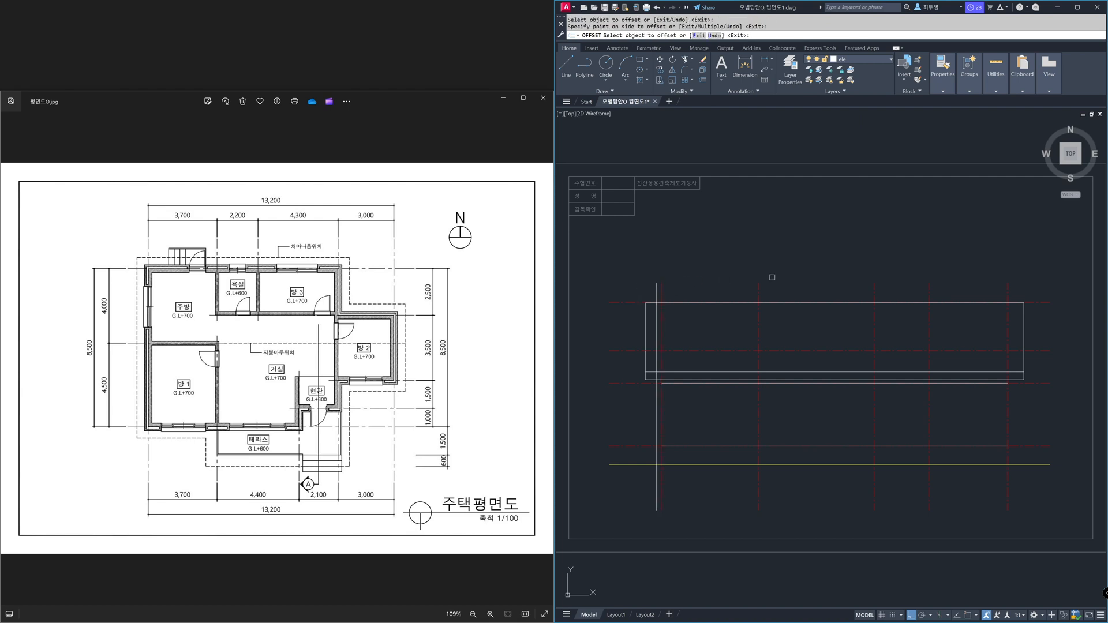
pyautogui.click(873, 283)
pyautogui.click(897, 288)
pyautogui.click(930, 289)
pyautogui.click(973, 291)
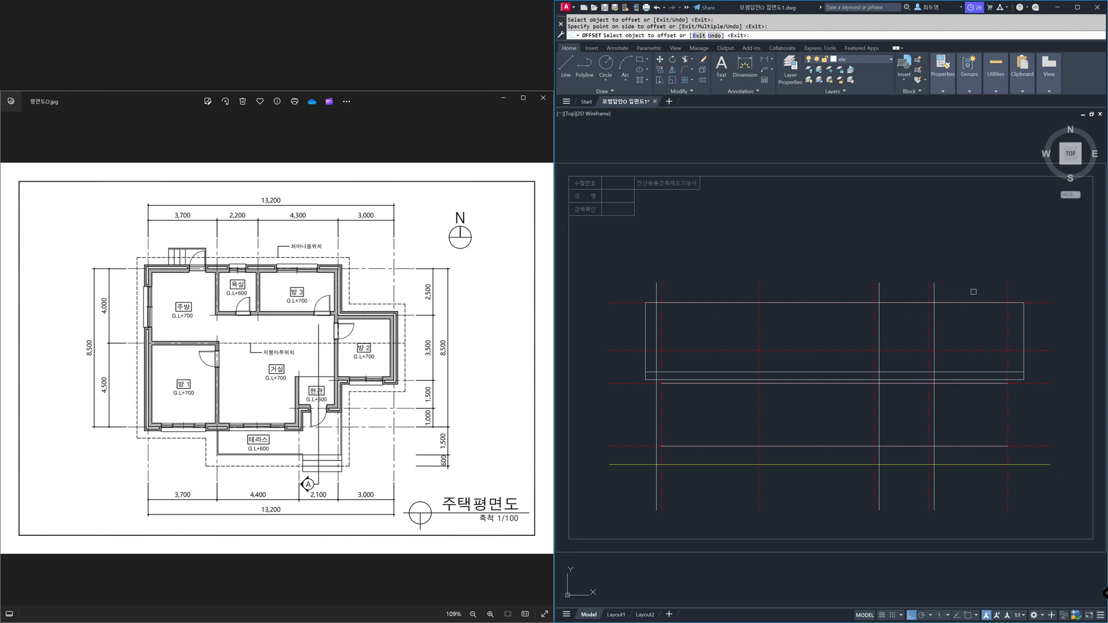
pyautogui.click(1007, 289)
pyautogui.click(1036, 284)
pyautogui.press('Return')
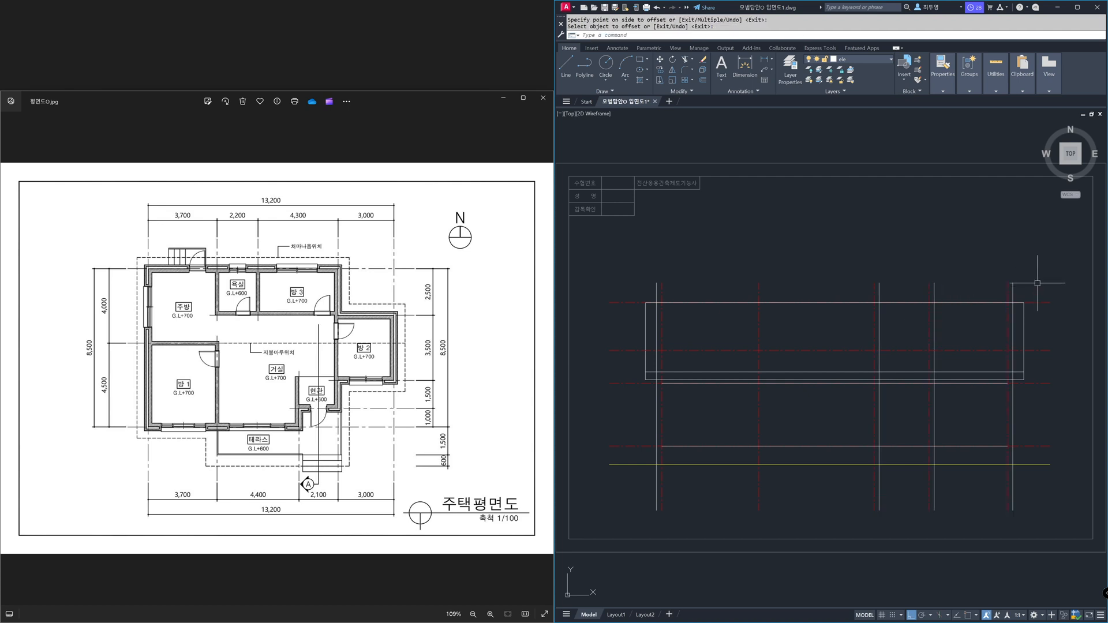
# - Freeze the cen layer and trim the four vertical wall lines to the roof's bottom edge and the ground line
pyautogui.click(869, 60)
pyautogui.click(818, 81)
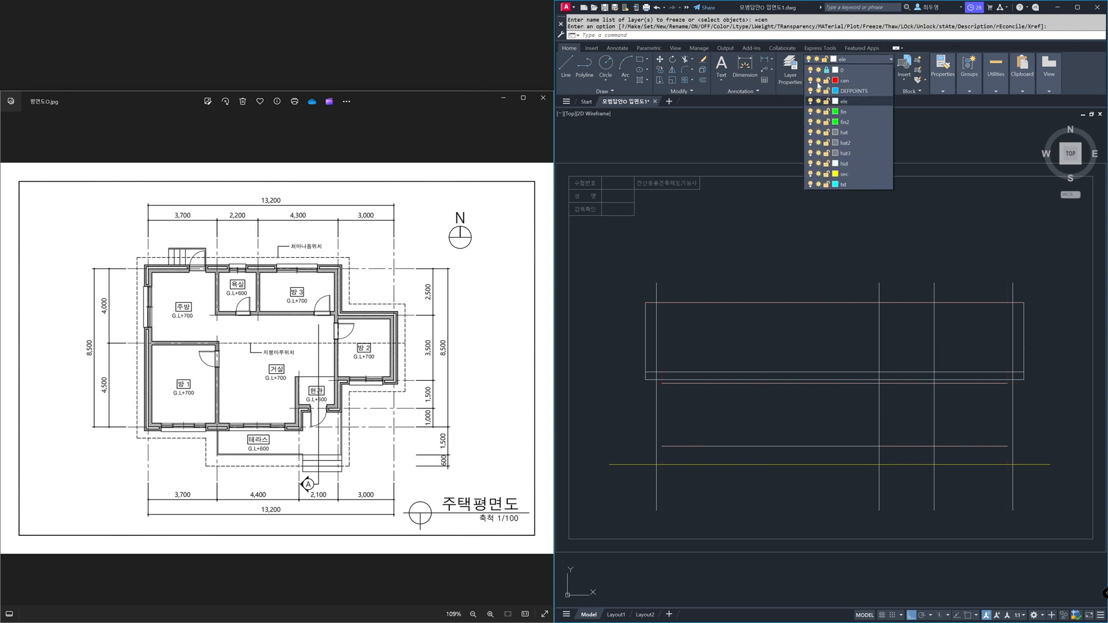
pyautogui.click(779, 232)
pyautogui.write('tr')
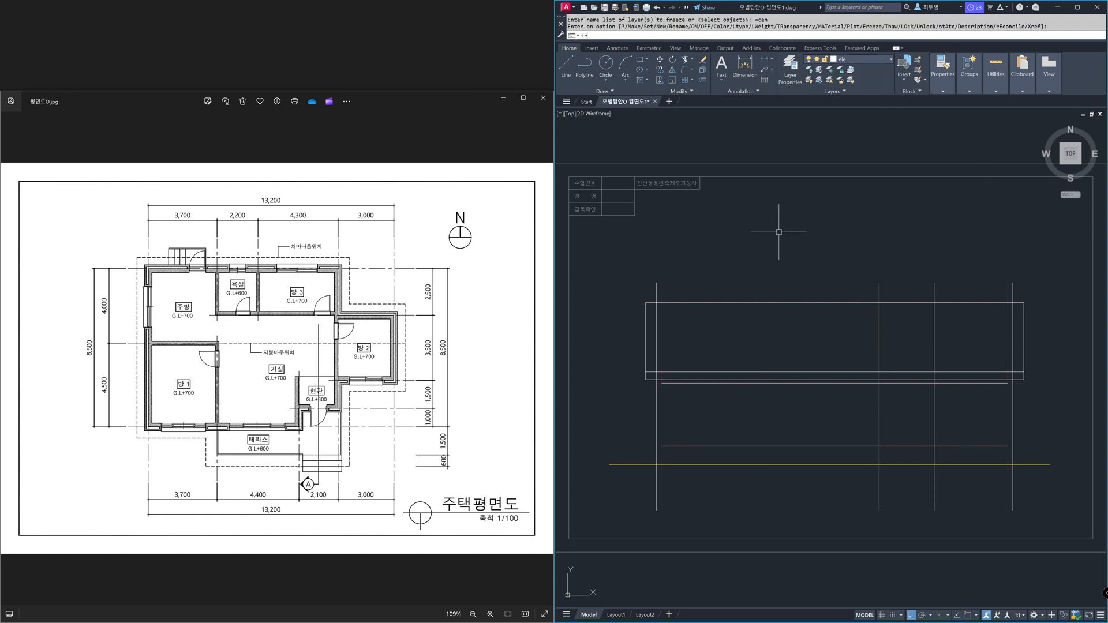
pyautogui.press('space')
pyautogui.click(774, 380)
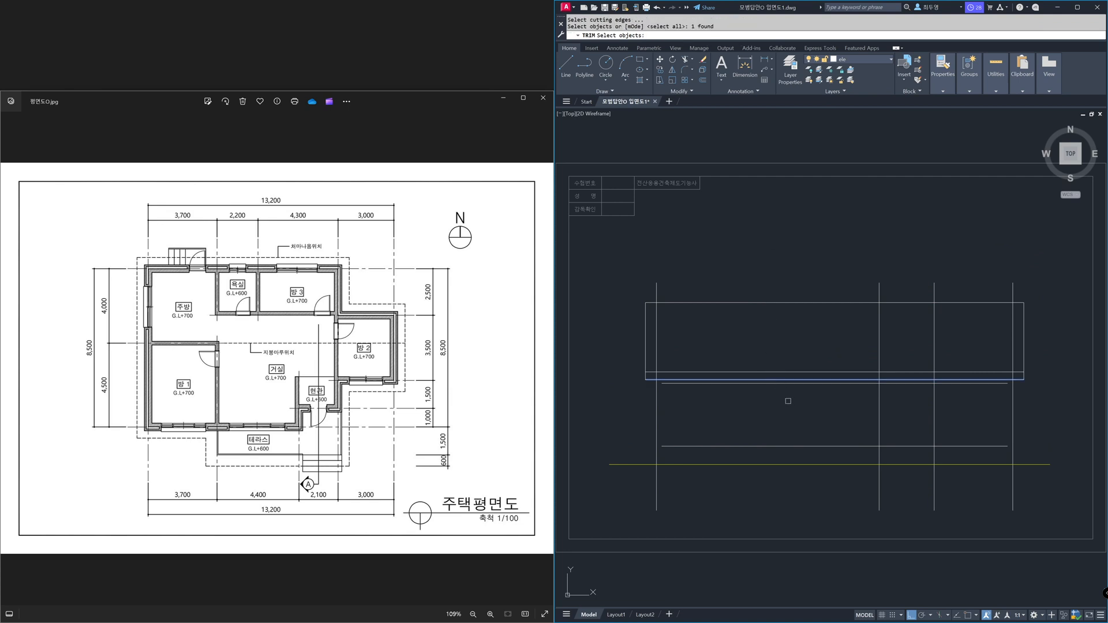
pyautogui.click(762, 465)
pyautogui.click(657, 419)
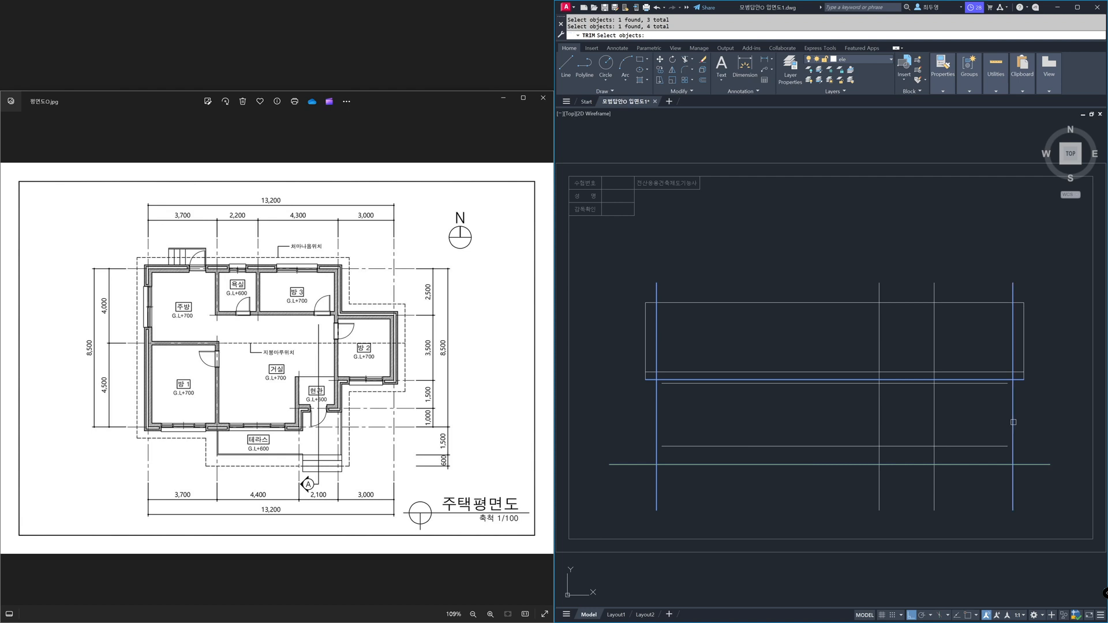
pyautogui.press('Return')
pyautogui.click(1032, 492)
pyautogui.click(646, 471)
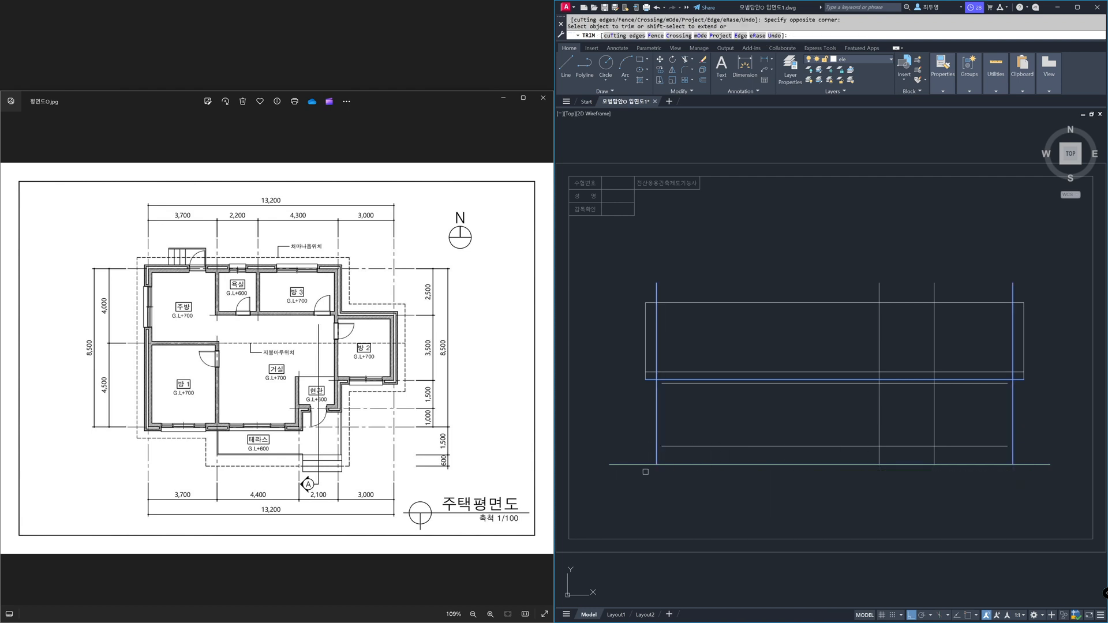
pyautogui.click(640, 281)
pyautogui.click(1032, 288)
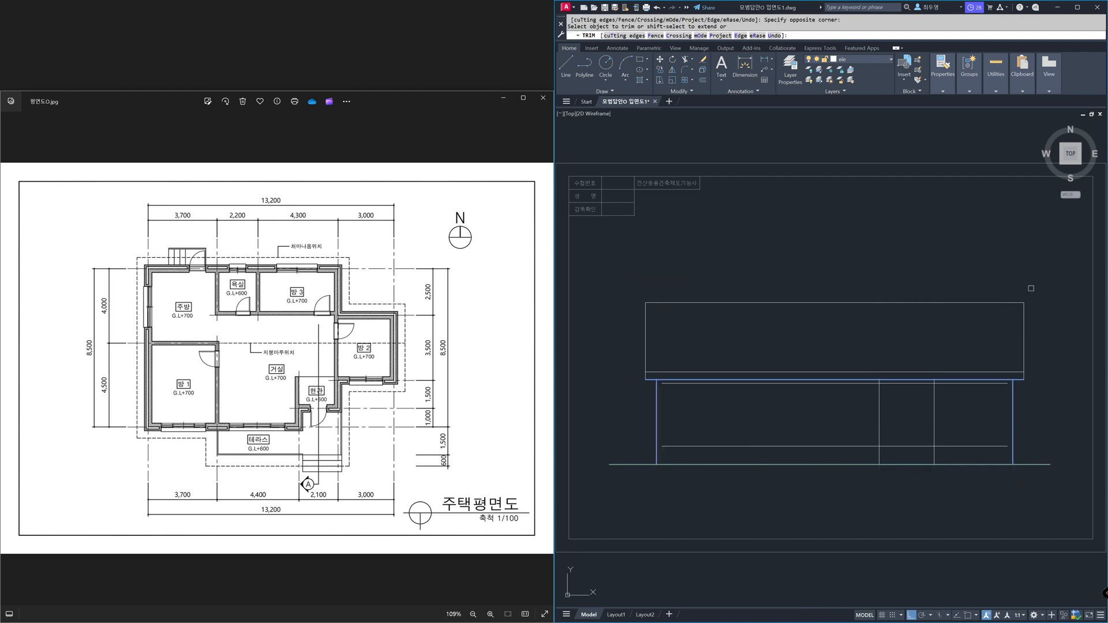
# - Extend both ends of the two horizontal lines below the roof to the outermost wall lines
pyautogui.keyDown('shift'); pyautogui.click(991, 456); pyautogui.keyUp('shift')
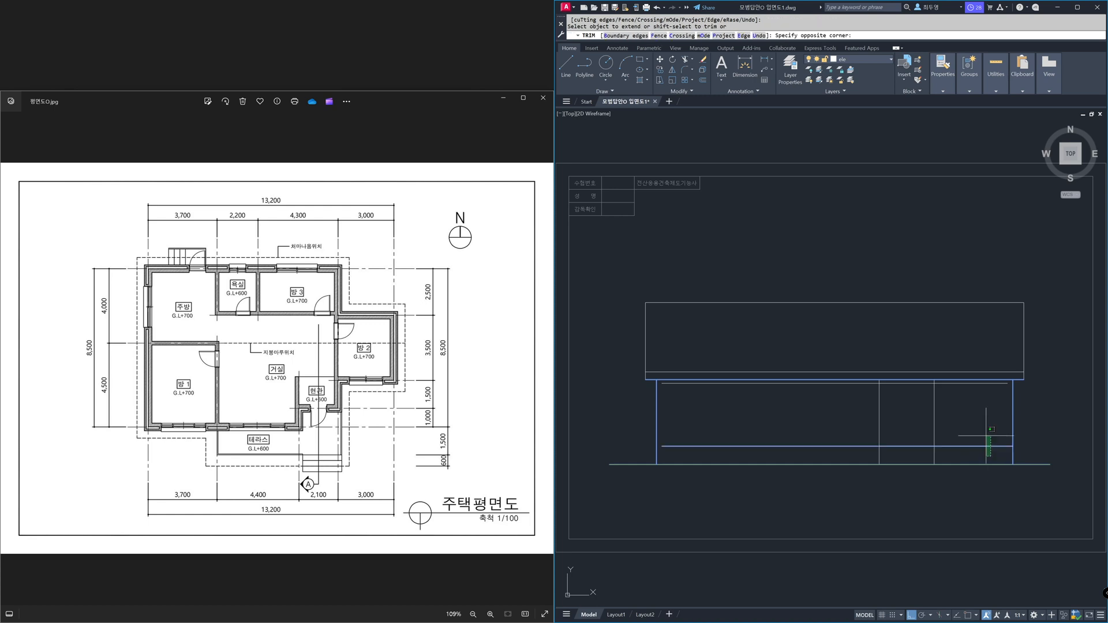
pyautogui.keyDown('shift'); pyautogui.click(981, 381); pyautogui.keyUp('shift')
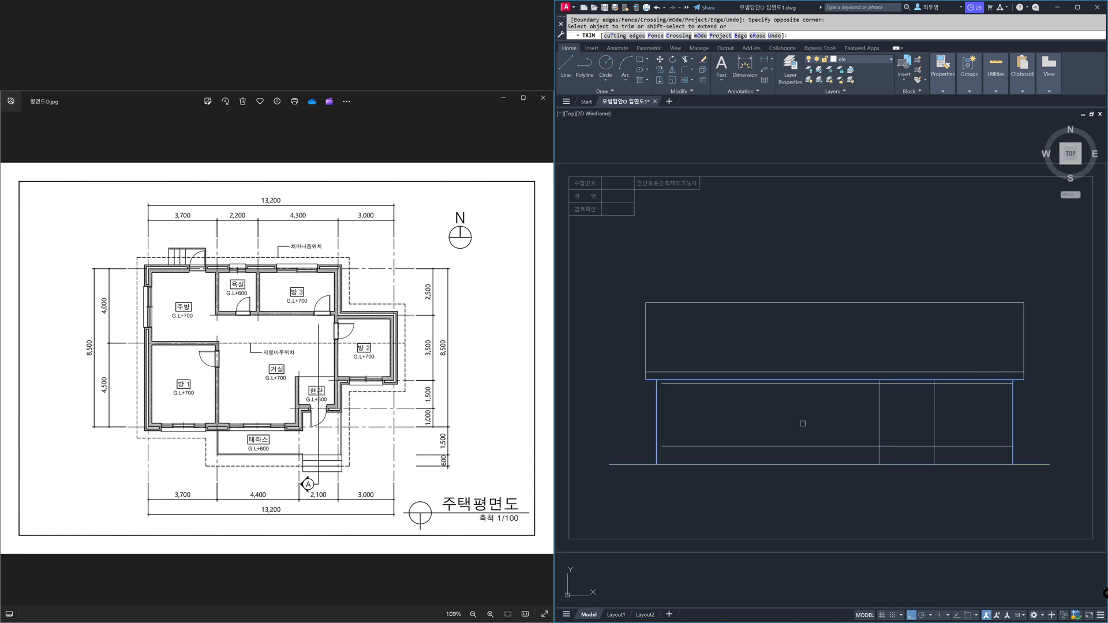
pyautogui.keyDown('shift'); pyautogui.click(695, 456); pyautogui.keyUp('shift')
pyautogui.keyDown('shift'); pyautogui.click(680, 382); pyautogui.keyUp('shift')
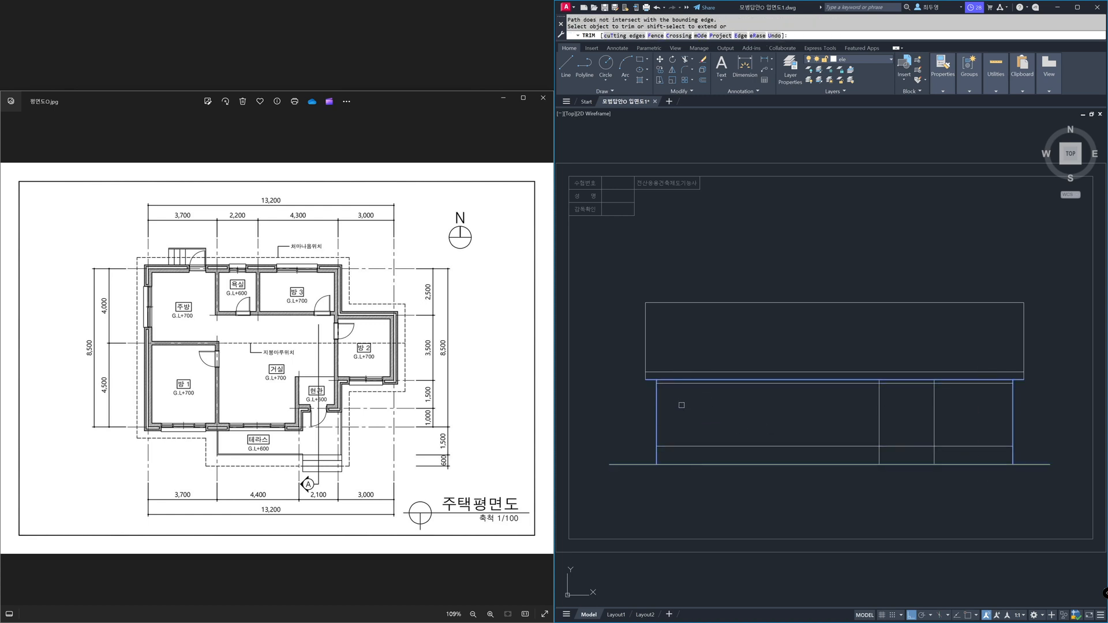
pyautogui.press('Return')
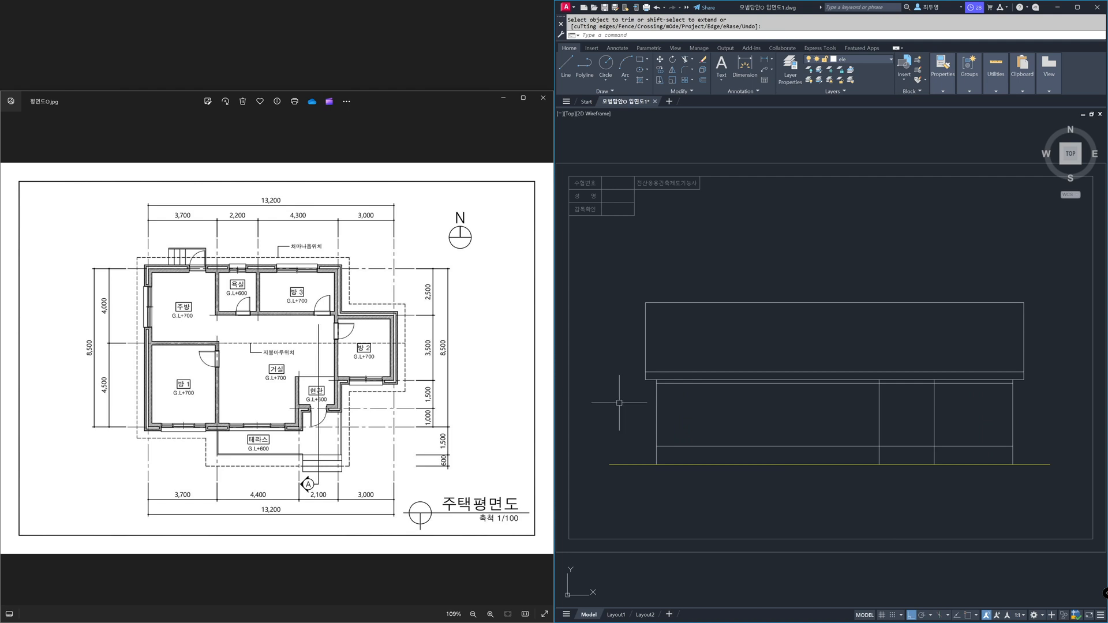
# - Thaw the cen layer and switch the reference picture in the photo viewer to the south elevation, 남측 입면도.jpg
pyautogui.click(880, 60)
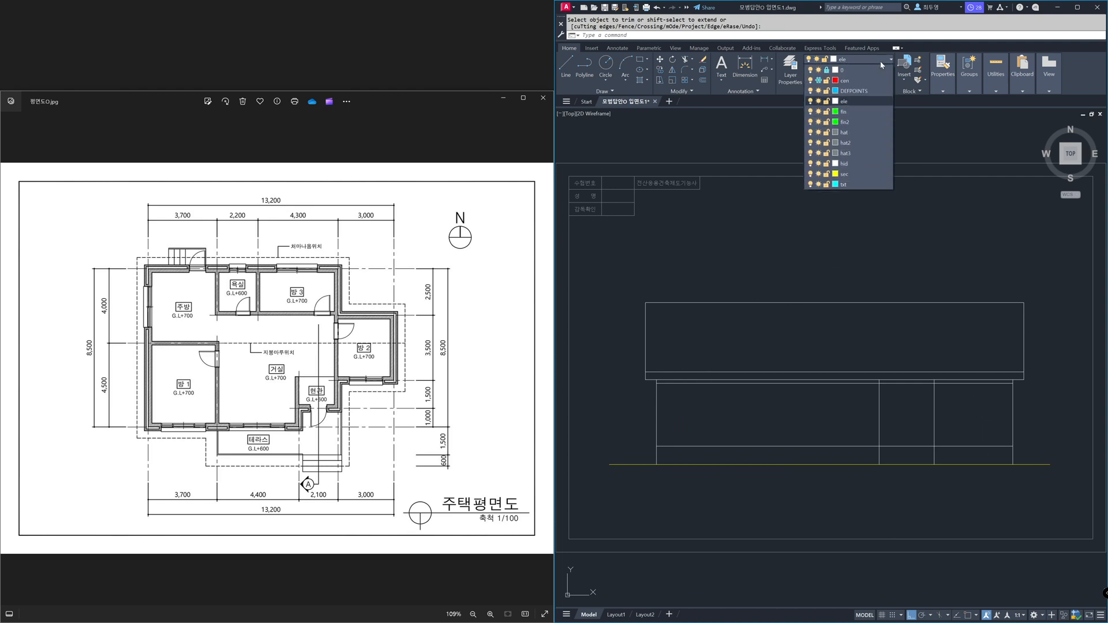
pyautogui.click(818, 80)
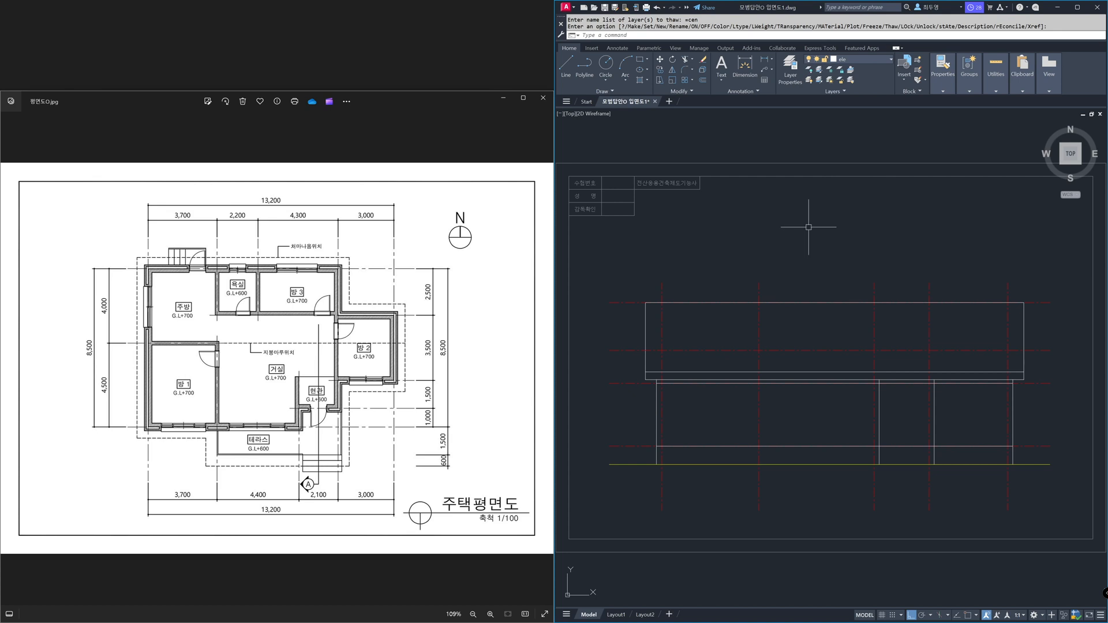
pyautogui.click(302, 371)
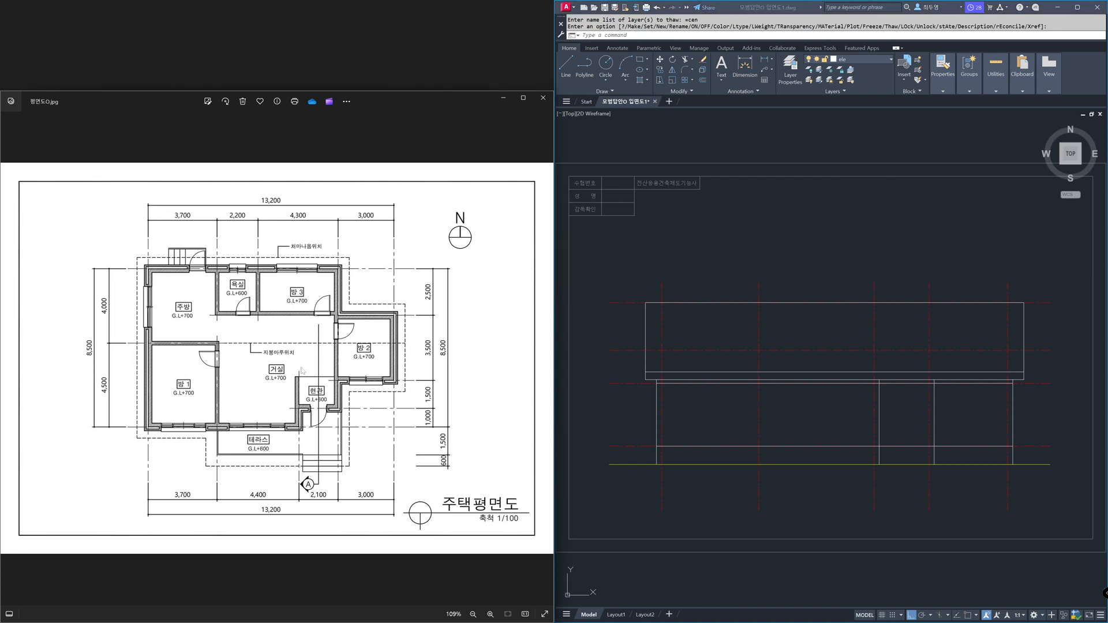
pyautogui.click(262, 567)
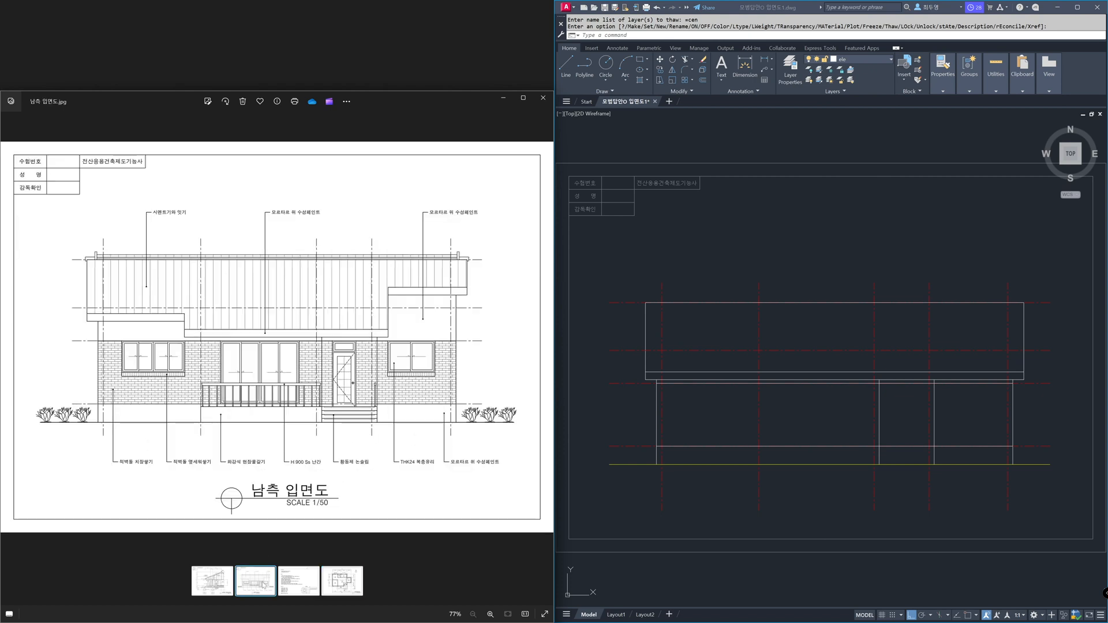
# - Switch the reference picture in the photo viewer to the floor plan, 평면도O.jpg, and fit it to the window
pyautogui.click(582, 429)
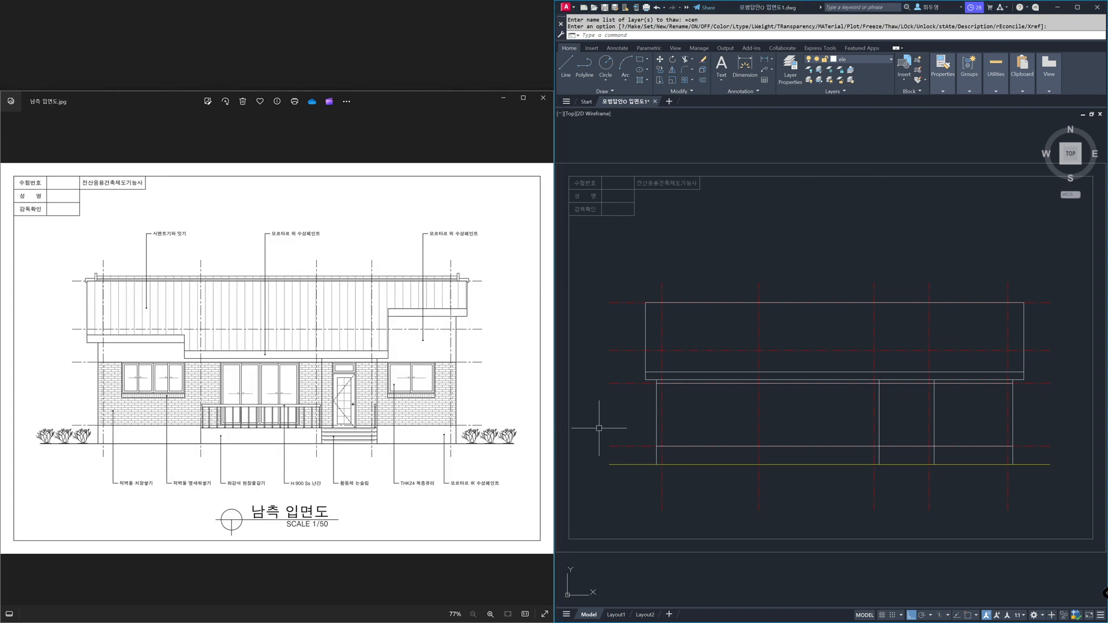
pyautogui.click(300, 391)
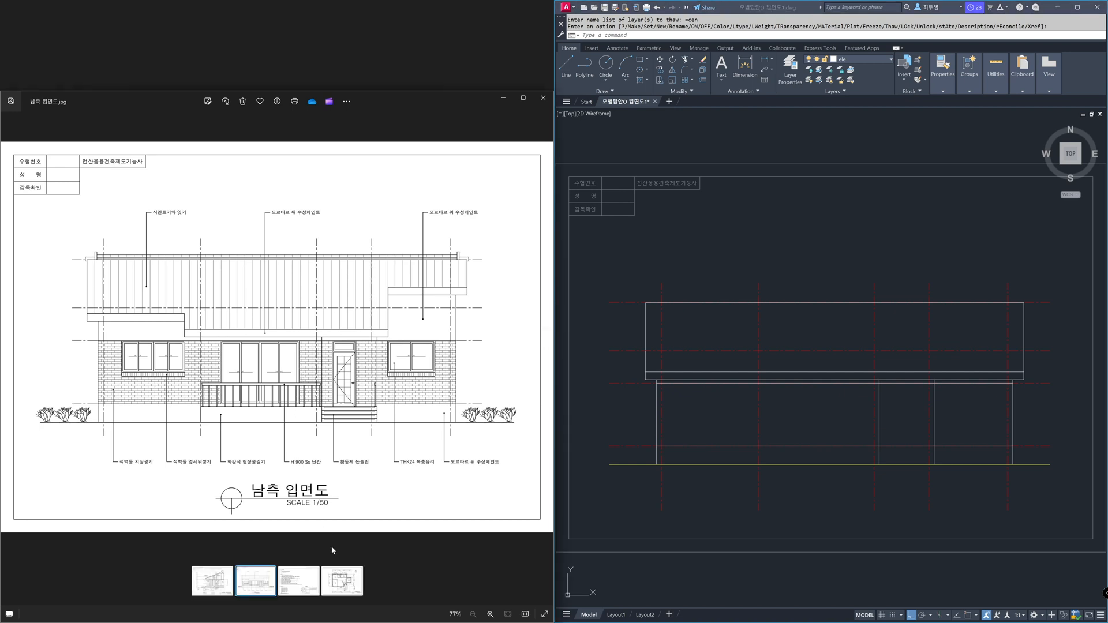
pyautogui.click(354, 587)
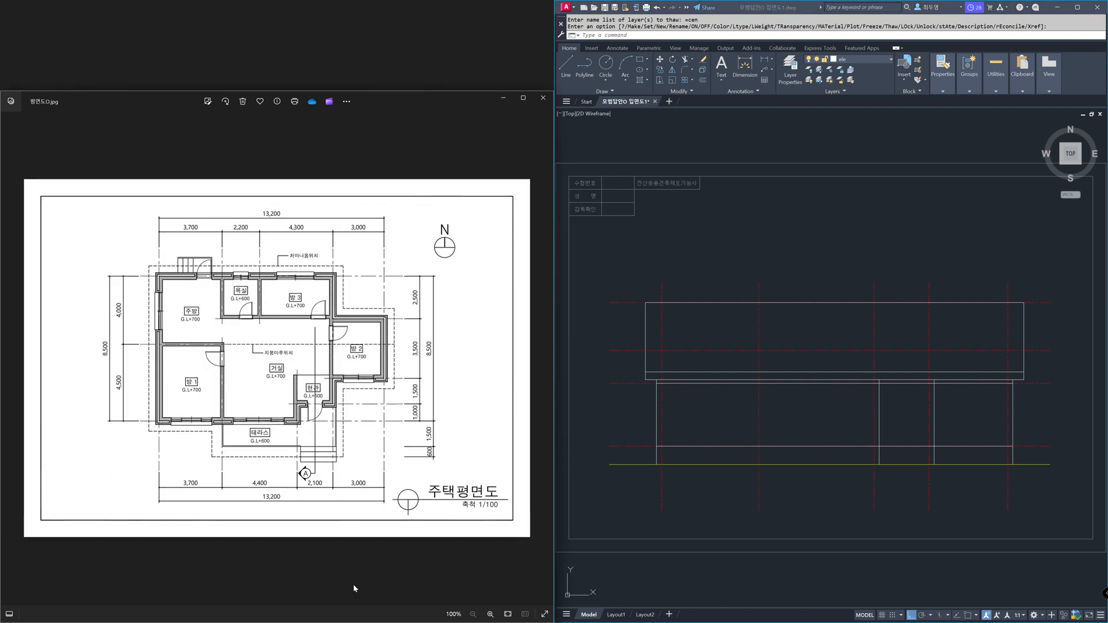
pyautogui.click(508, 614)
# - Offset the elevation's second vertical centre line 620 to the left and the fourth one 620 to the right
pyautogui.click(781, 527)
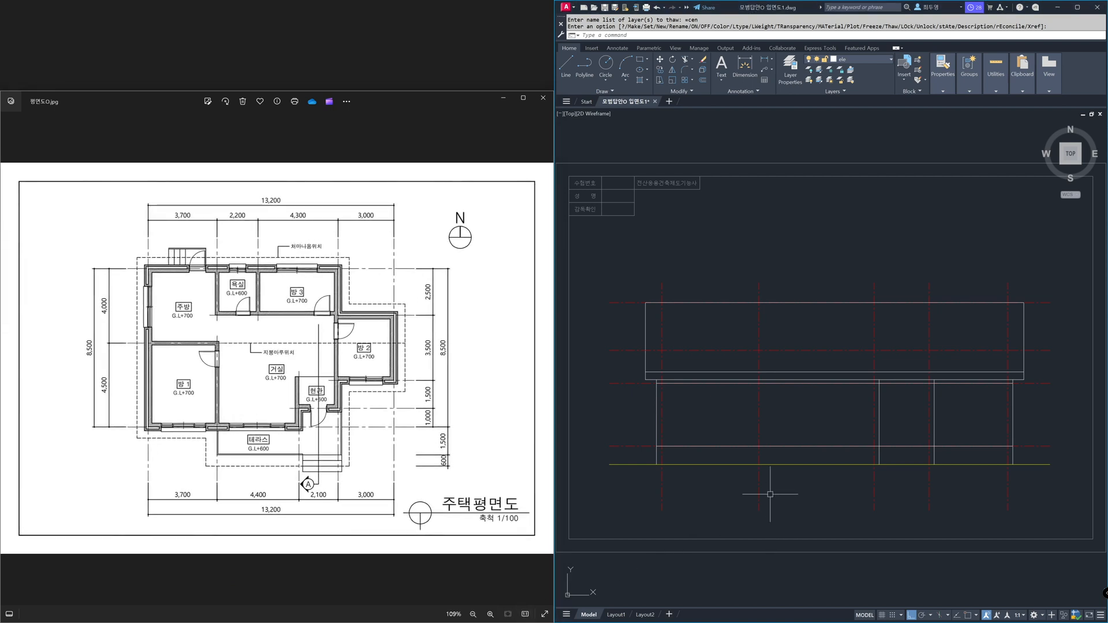
pyautogui.write('o')
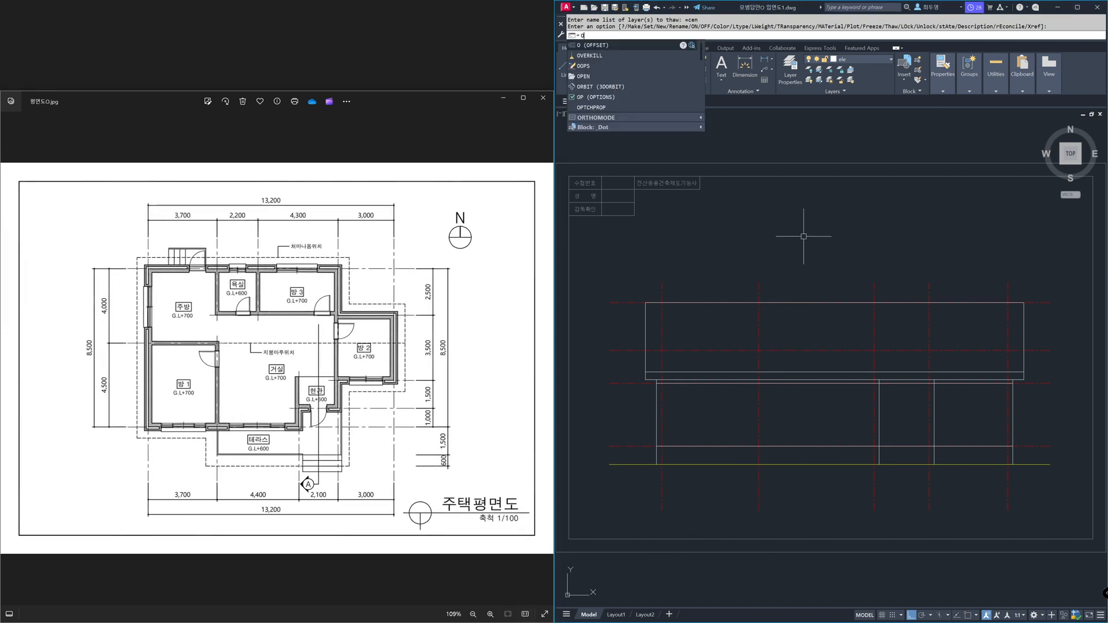
pyautogui.press('Return')
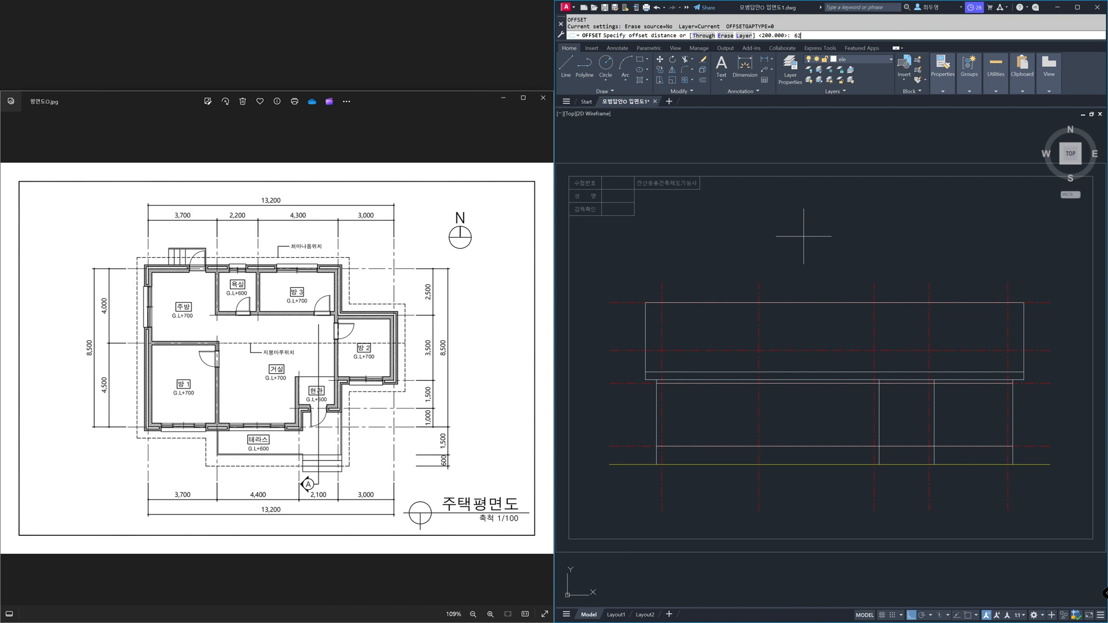
pyautogui.press('Return')
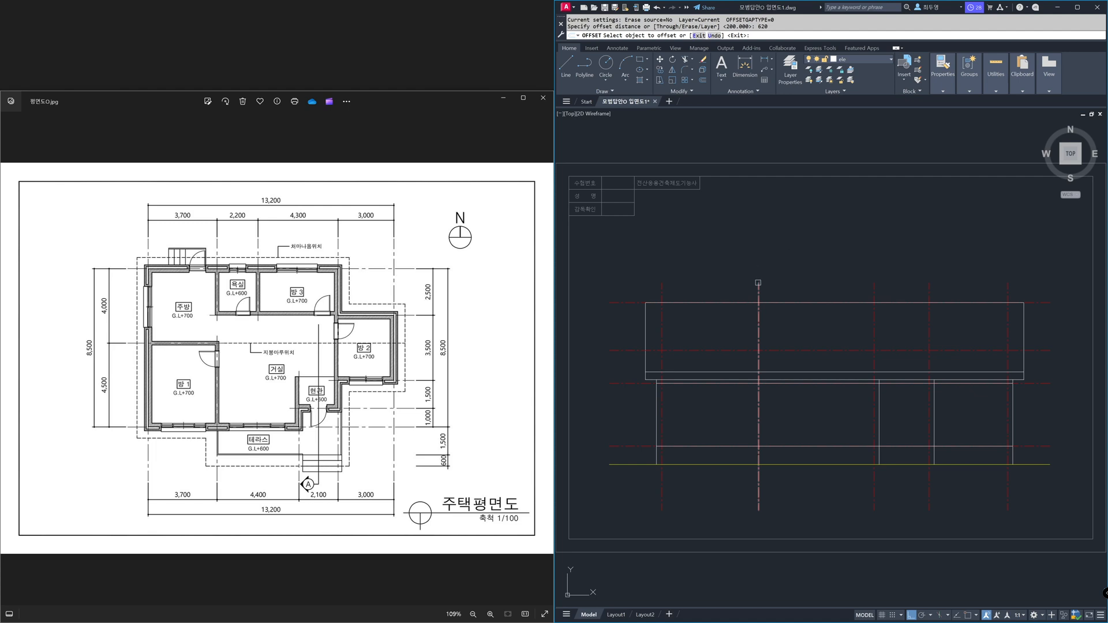
pyautogui.click(758, 286)
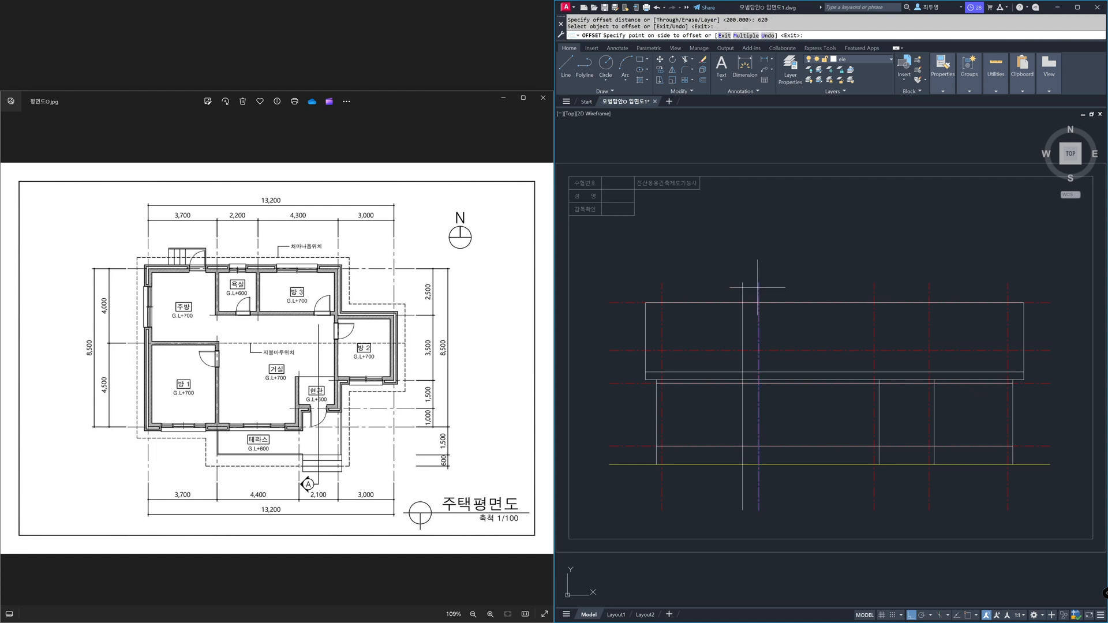
pyautogui.click(699, 281)
pyautogui.click(930, 279)
pyautogui.click(967, 282)
pyautogui.press('Return')
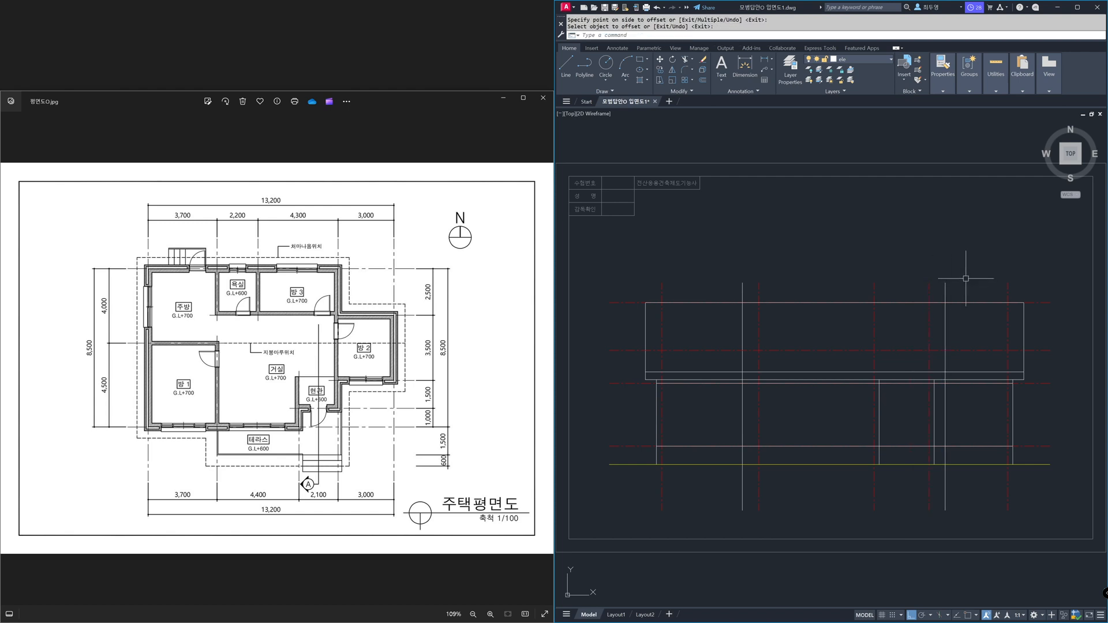
# - Freeze the cen layer and fillet the two lower roof lines with the left offset line, using Multiple at radius 0
pyautogui.click(879, 59)
pyautogui.click(817, 81)
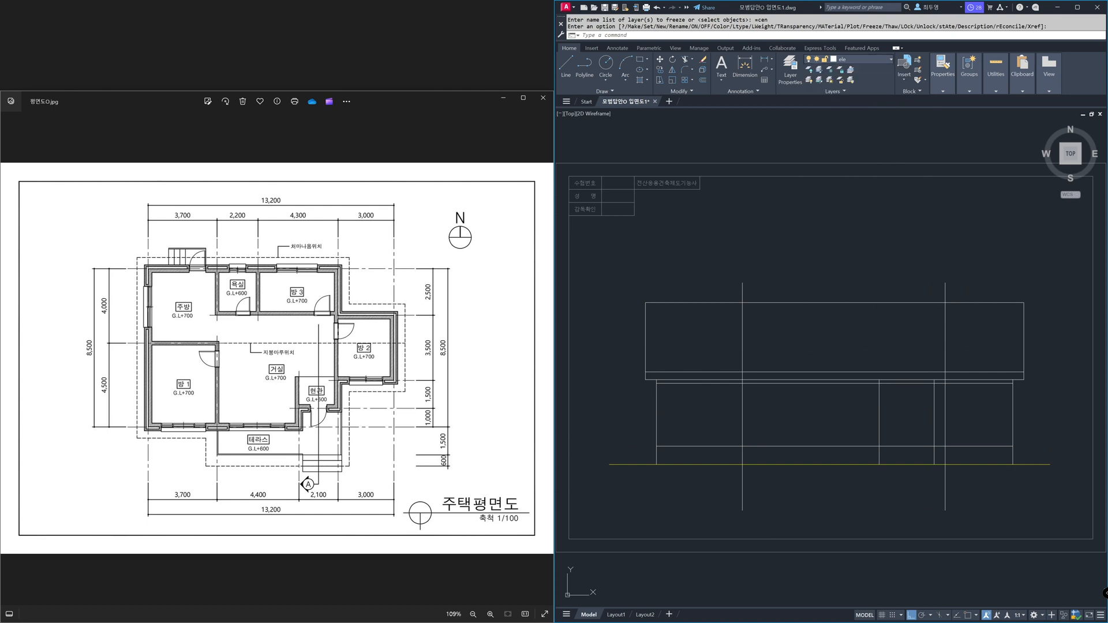
pyautogui.write('f')
pyautogui.press('Return')
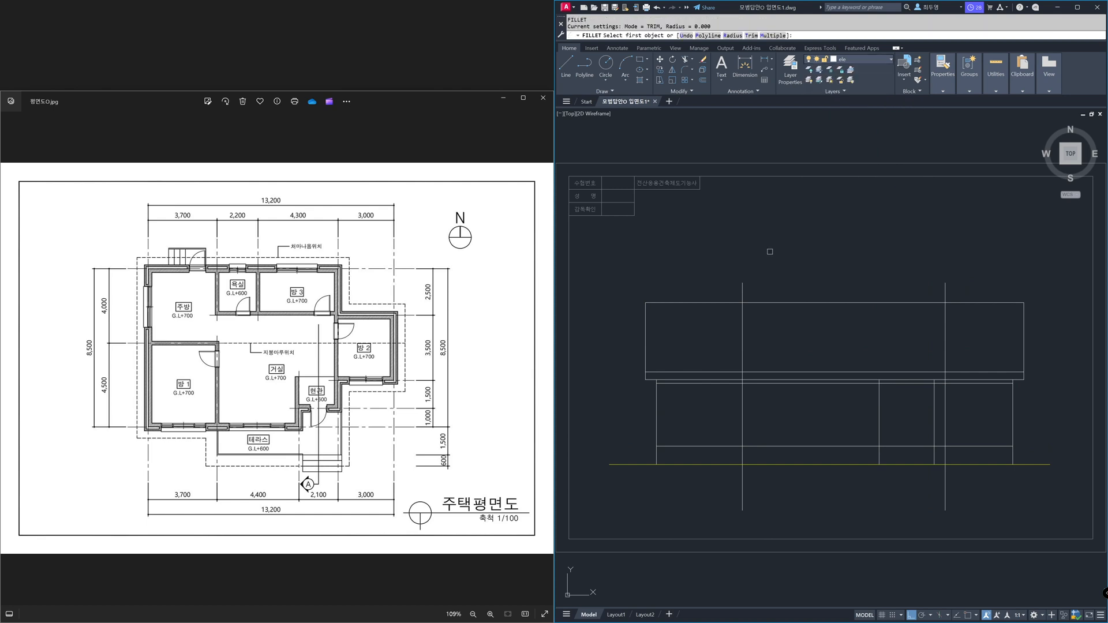
pyautogui.write('m')
pyautogui.press('Return')
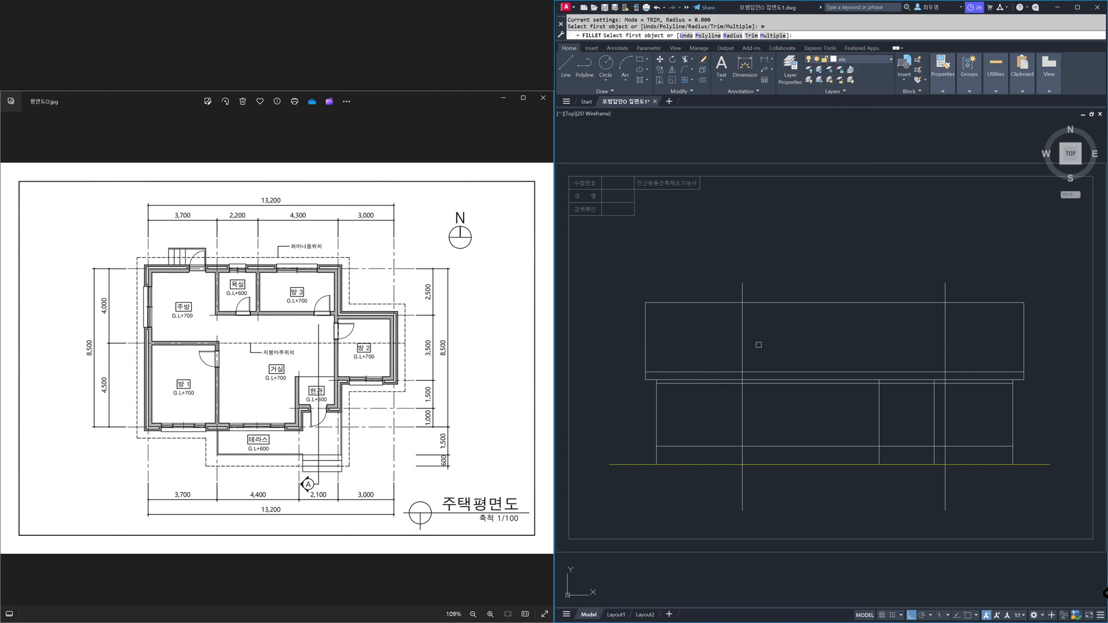
pyautogui.click(748, 372)
pyautogui.click(743, 379)
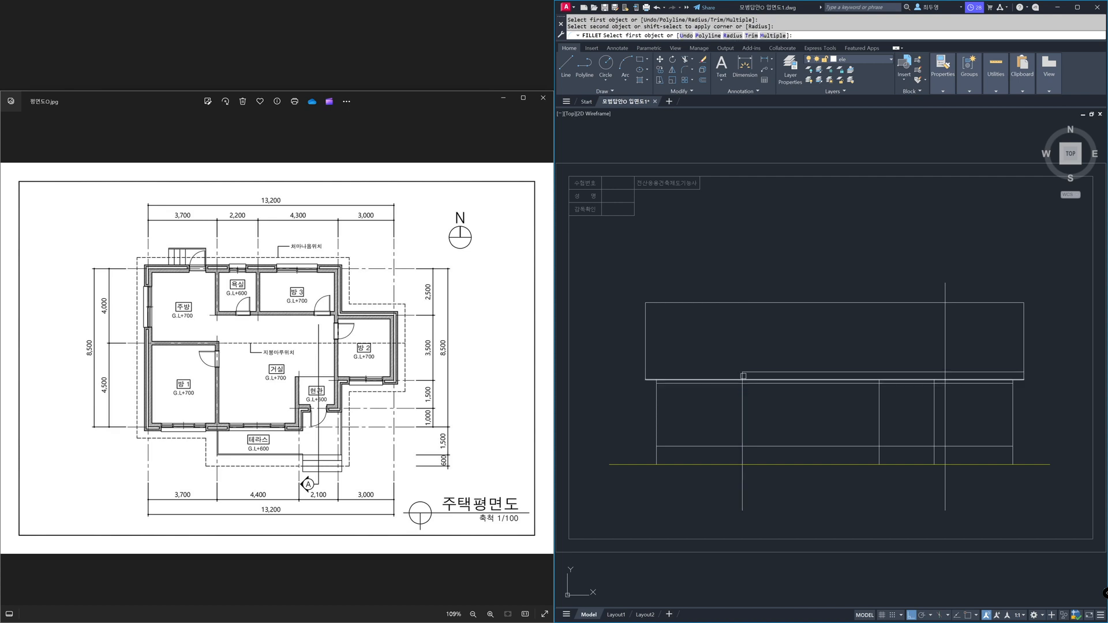
pyautogui.click(743, 378)
pyautogui.click(750, 379)
# - Fillet the two lower roof lines with the right offset line to close the eave rectangle, and thaw the cen layer
pyautogui.click(924, 378)
pyautogui.click(945, 364)
pyautogui.click(940, 371)
pyautogui.click(944, 364)
pyautogui.press('Return')
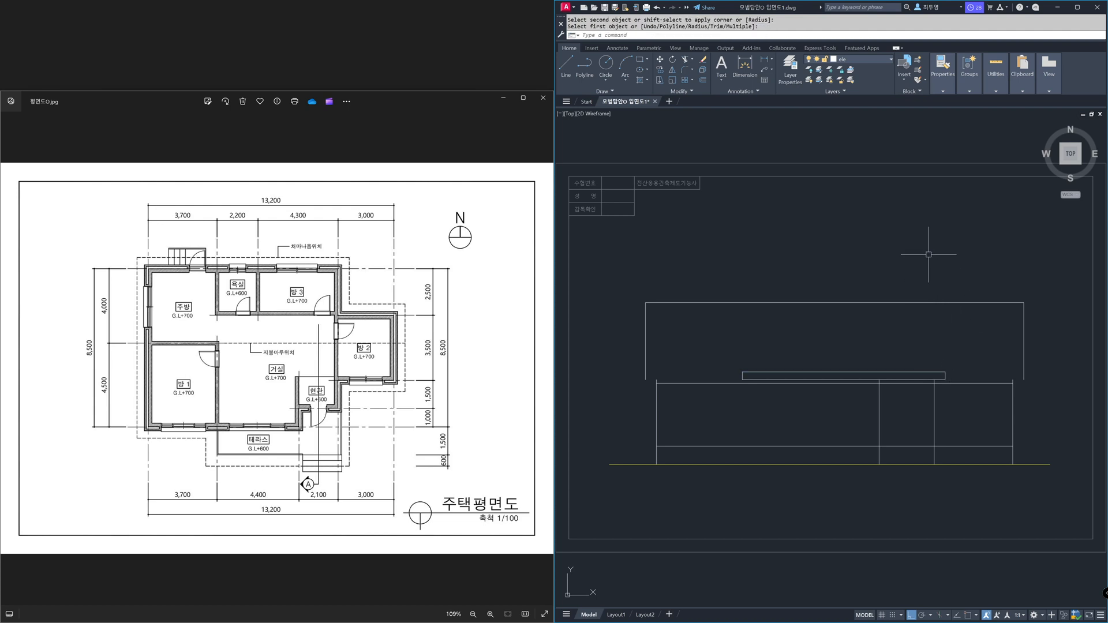
pyautogui.click(860, 59)
pyautogui.click(819, 81)
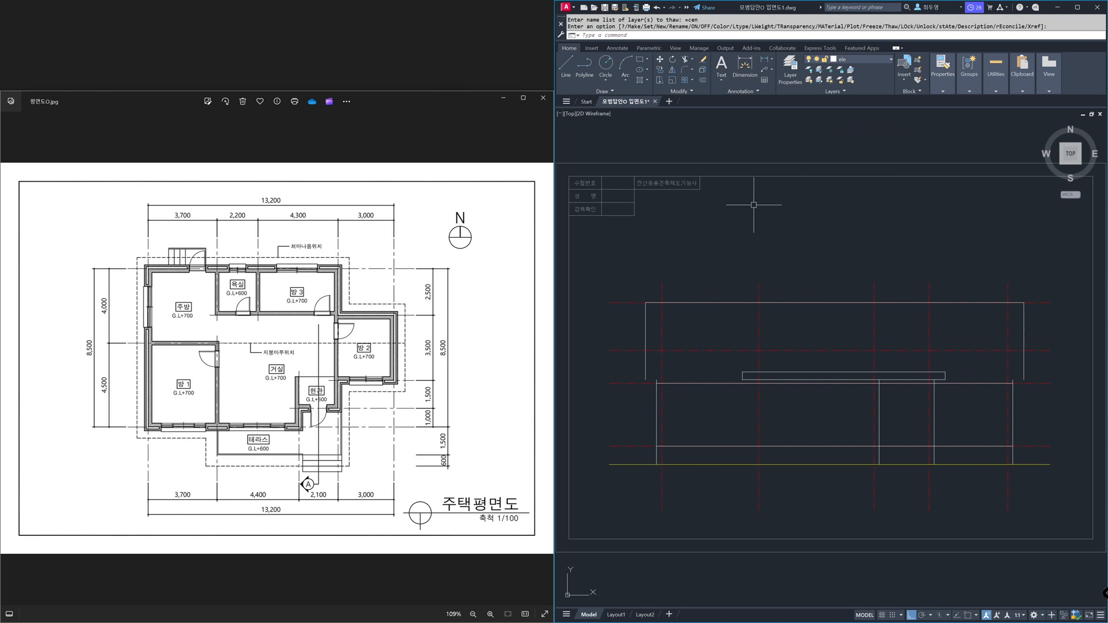
# - Draw a vertical construction line through the outer edge of the roof eave in the section drawing
pyautogui.write('z')
pyautogui.press('Return')
pyautogui.press('Return')
pyautogui.write('z')
pyautogui.press('Return')
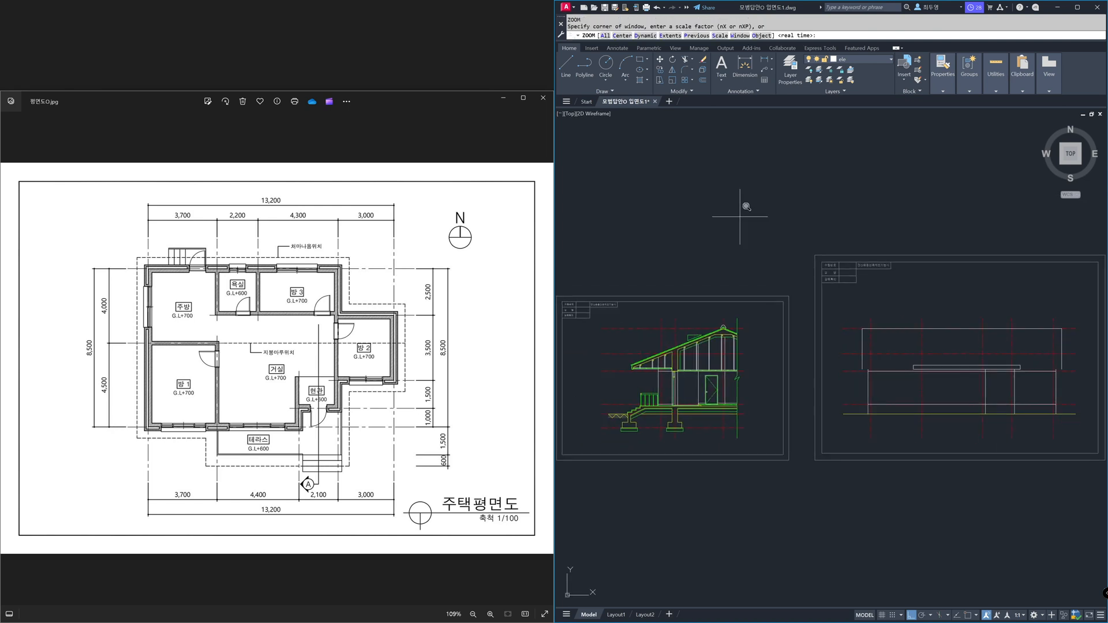
pyautogui.click(625, 315)
pyautogui.click(718, 402)
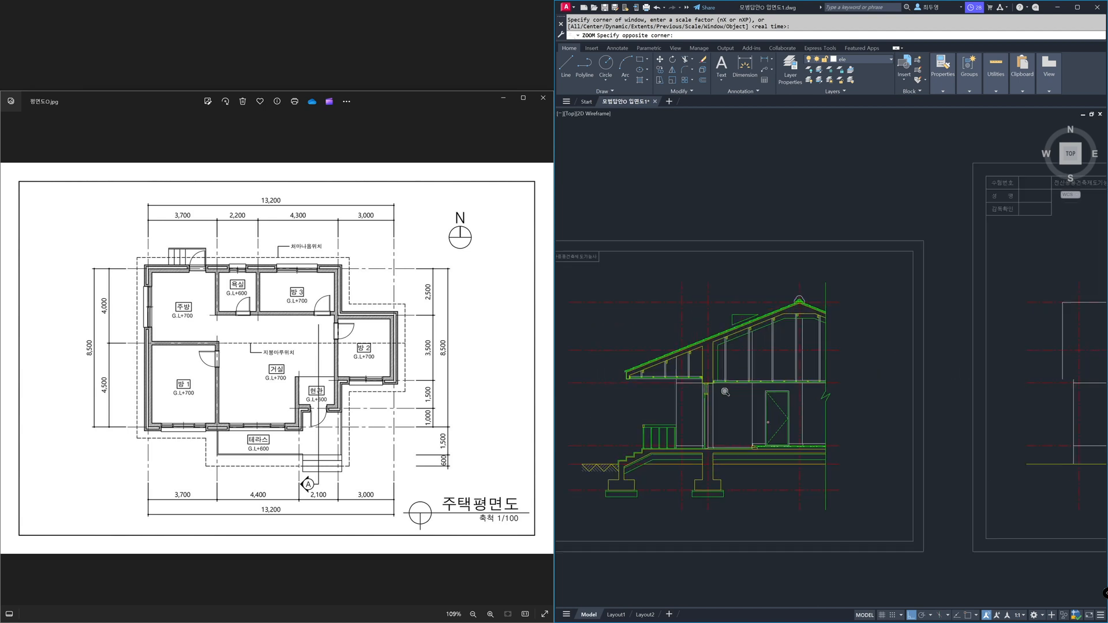
pyautogui.click(718, 402)
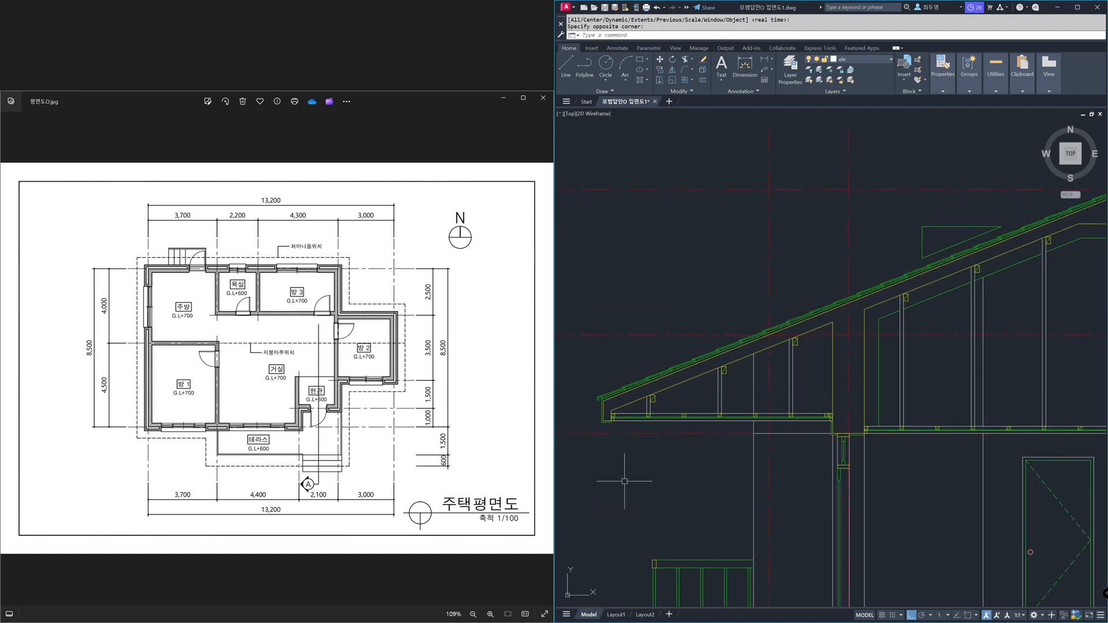
pyautogui.write('xl')
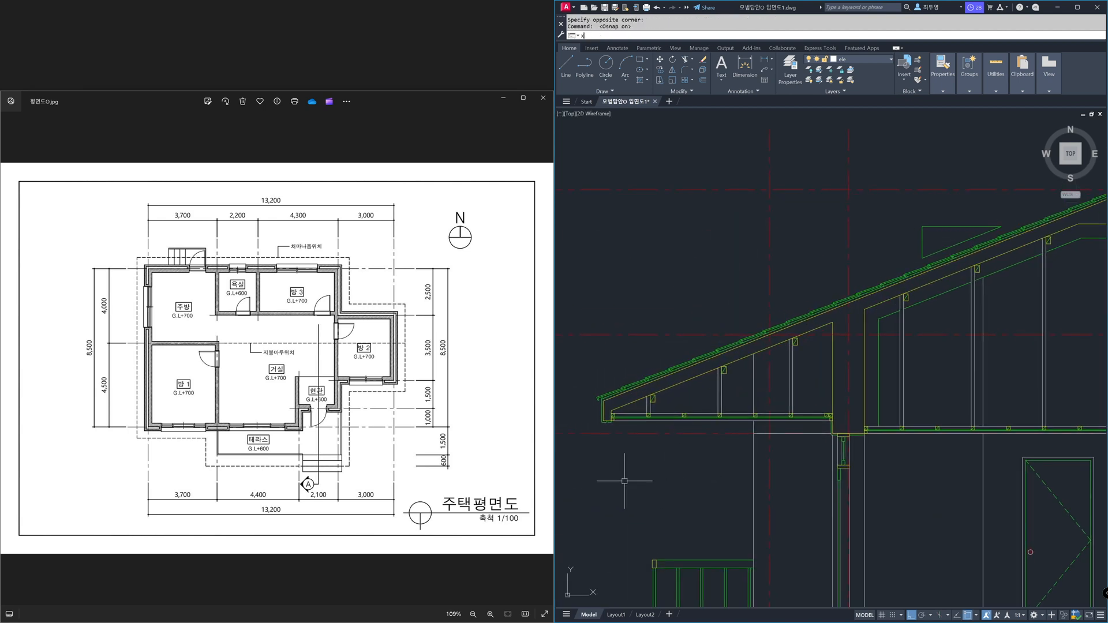
pyautogui.press('Return')
pyautogui.write('v')
pyautogui.press('Return')
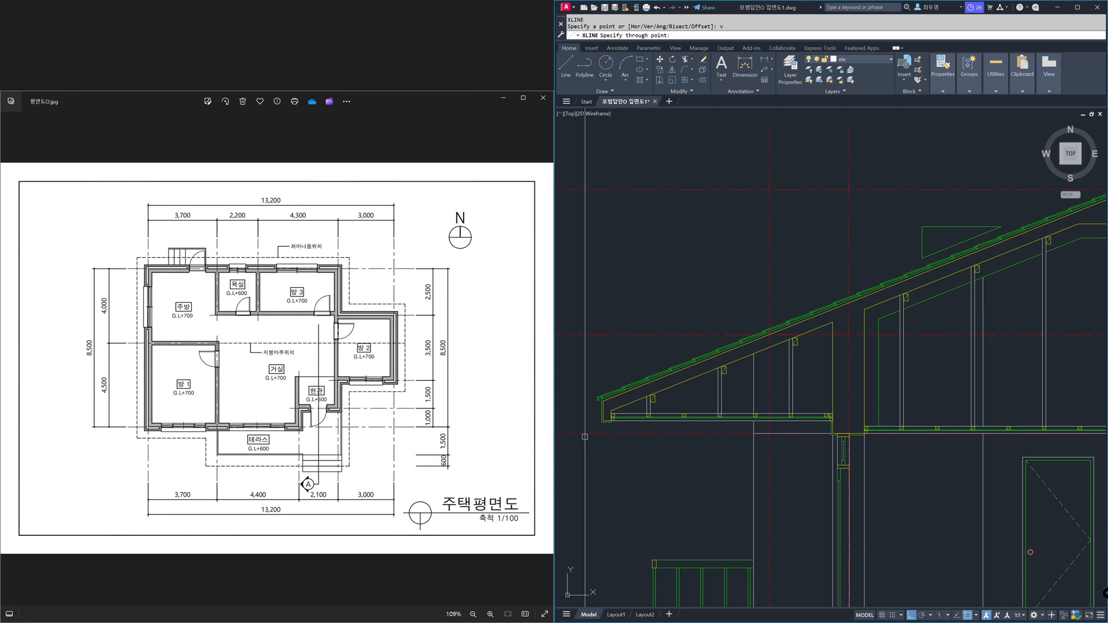
pyautogui.click(601, 425)
pyautogui.press('Return')
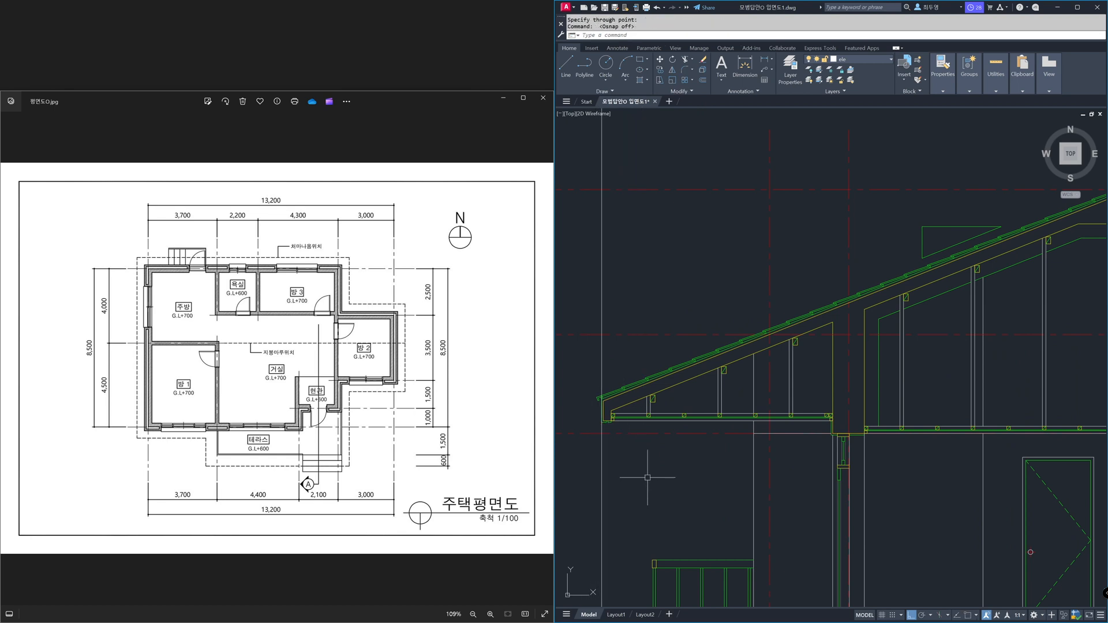
# - Offset the vertical construction line at the section's eave 1500 to the right
pyautogui.write('o')
pyautogui.press('Return')
pyautogui.write('1500')
pyautogui.press('Return')
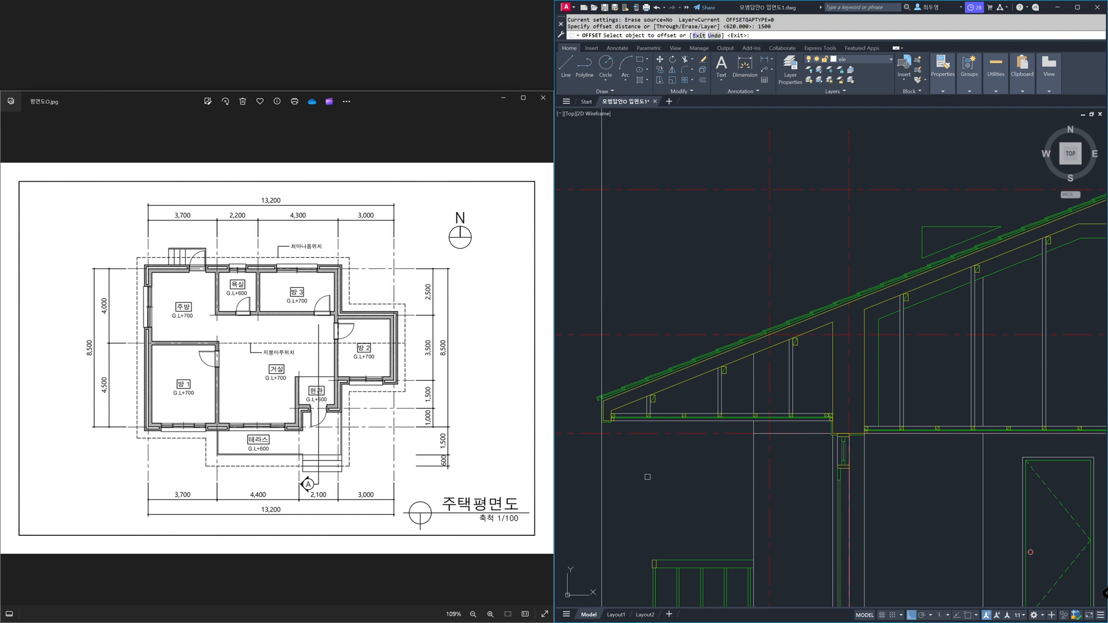
pyautogui.click(603, 268)
pyautogui.click(629, 269)
pyautogui.press('Escape')
# - Offset the second vertical construction line another 2500 to the right across the section's roof
pyautogui.press('Return')
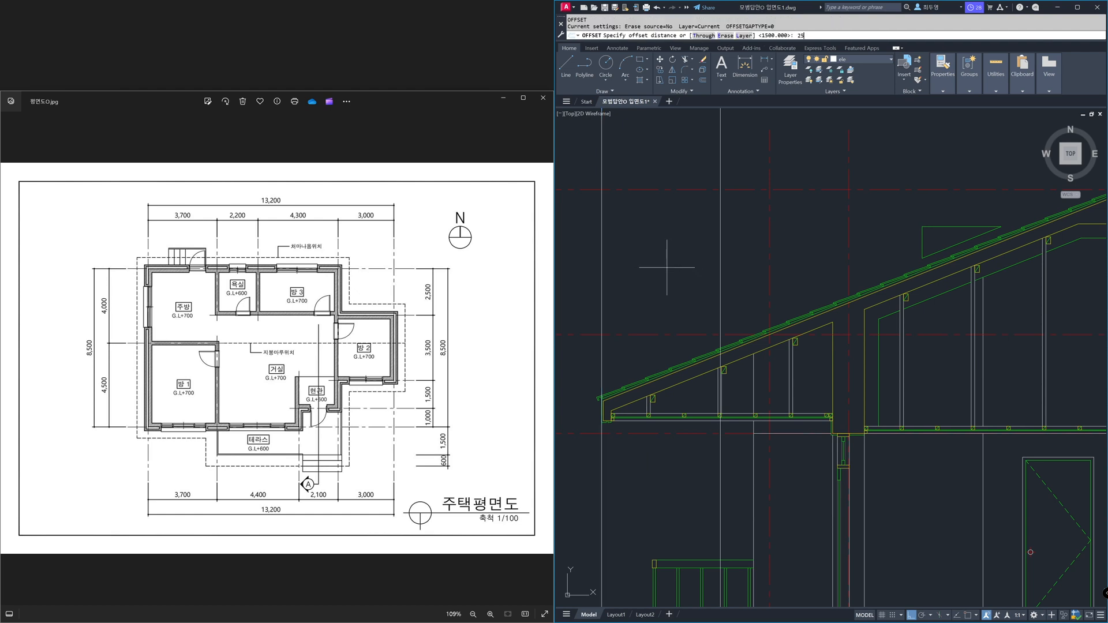
pyautogui.press('Return')
pyautogui.click(719, 257)
pyautogui.click(728, 259)
pyautogui.press('Return')
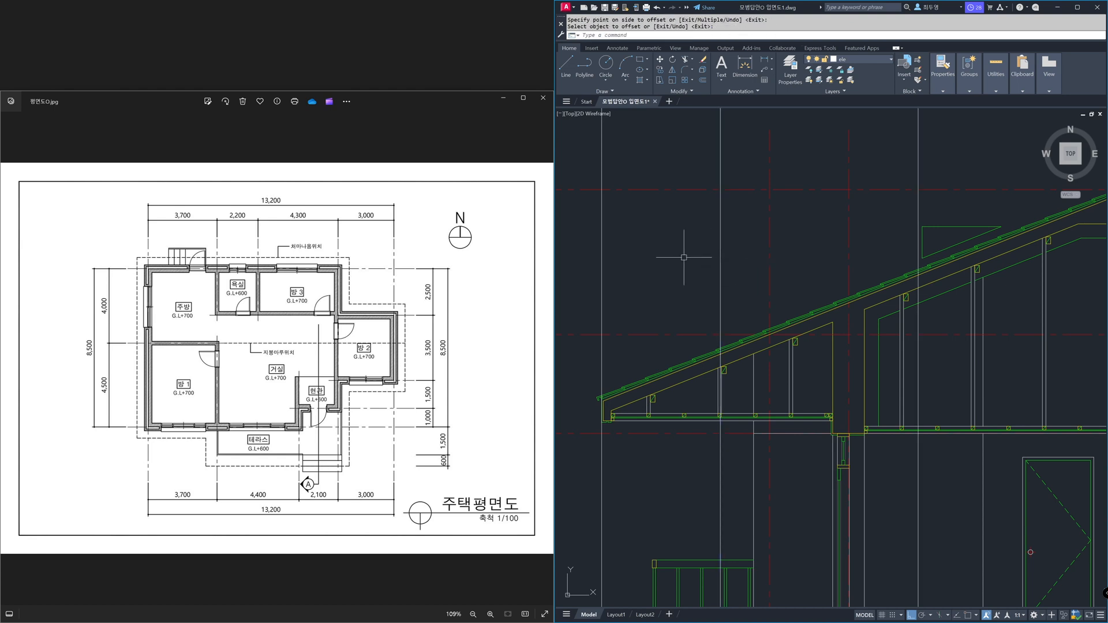
# - Draw horizontal construction lines through the points where the two offset vertical lines meet the section's roof slope
pyautogui.write('xl')
pyautogui.press('Return')
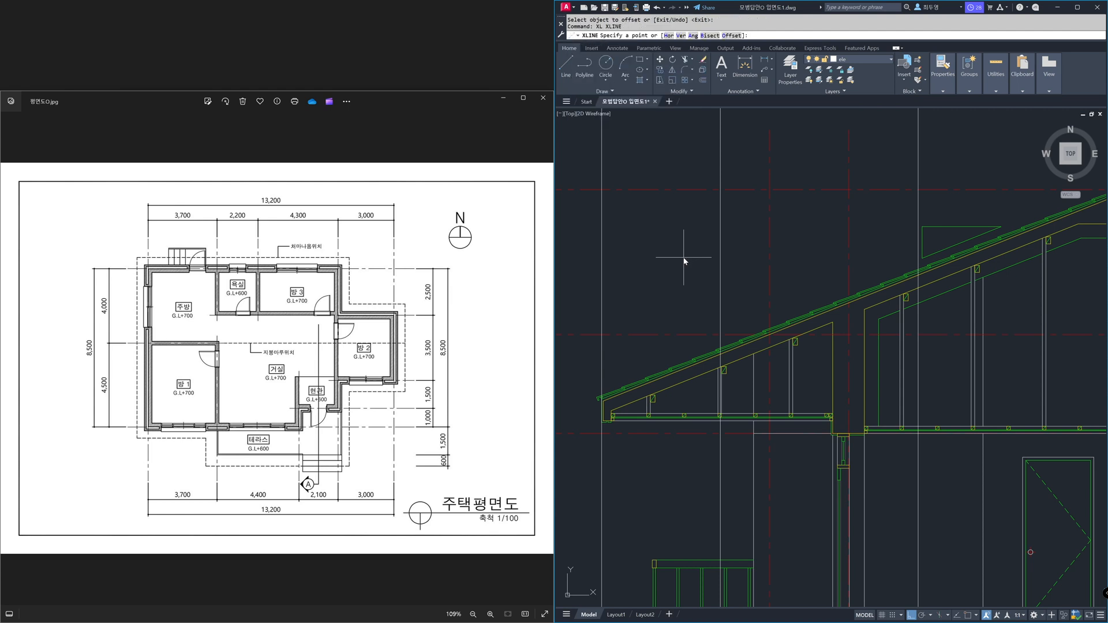
pyautogui.write('h')
pyautogui.press('Return')
pyautogui.write("'")
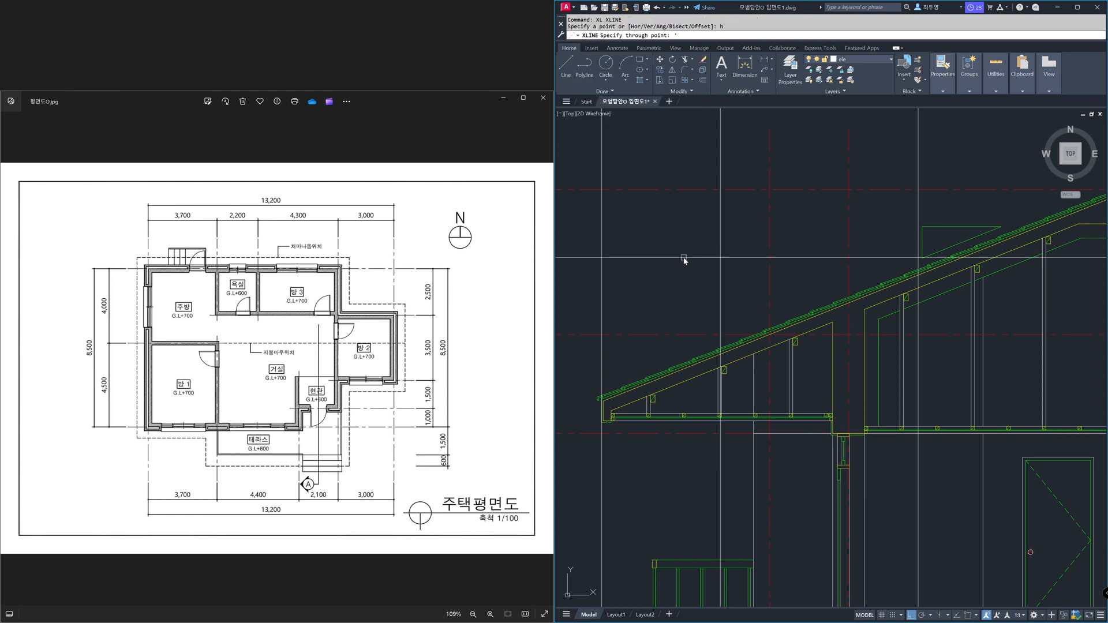
pyautogui.write('z')
pyautogui.press('Return')
pyautogui.click(690, 224)
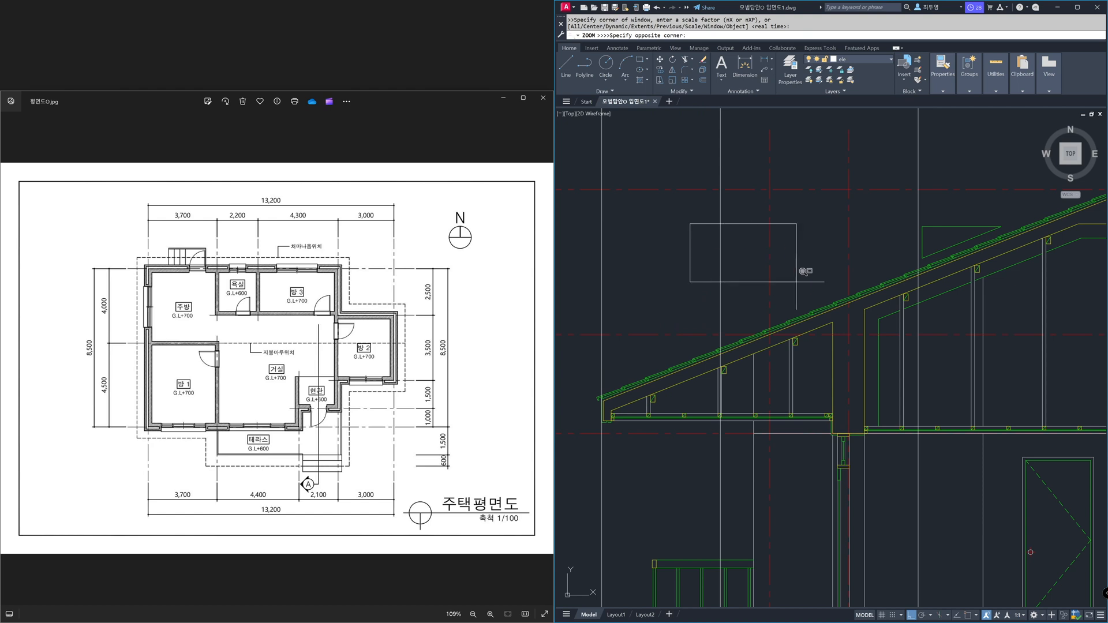
pyautogui.click(947, 401)
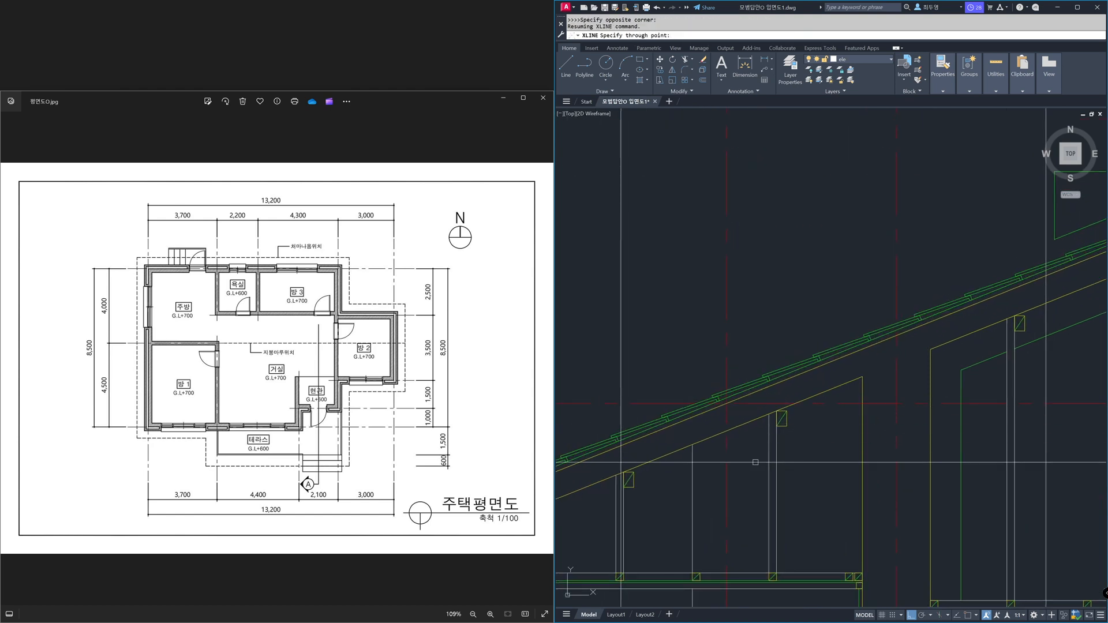
pyautogui.press('F3')
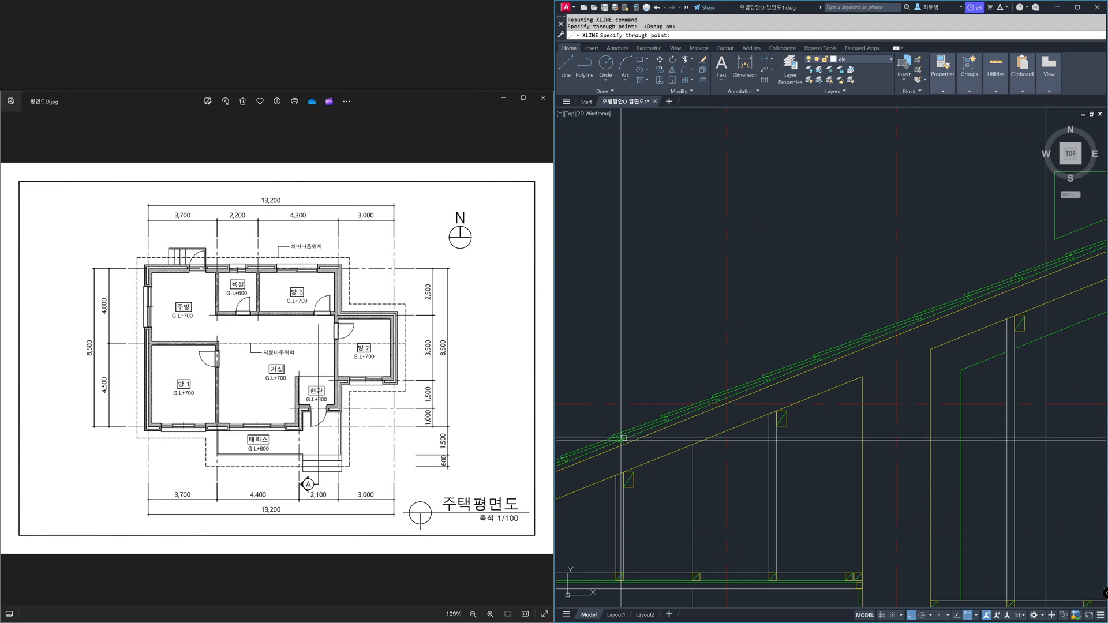
pyautogui.click(1044, 270)
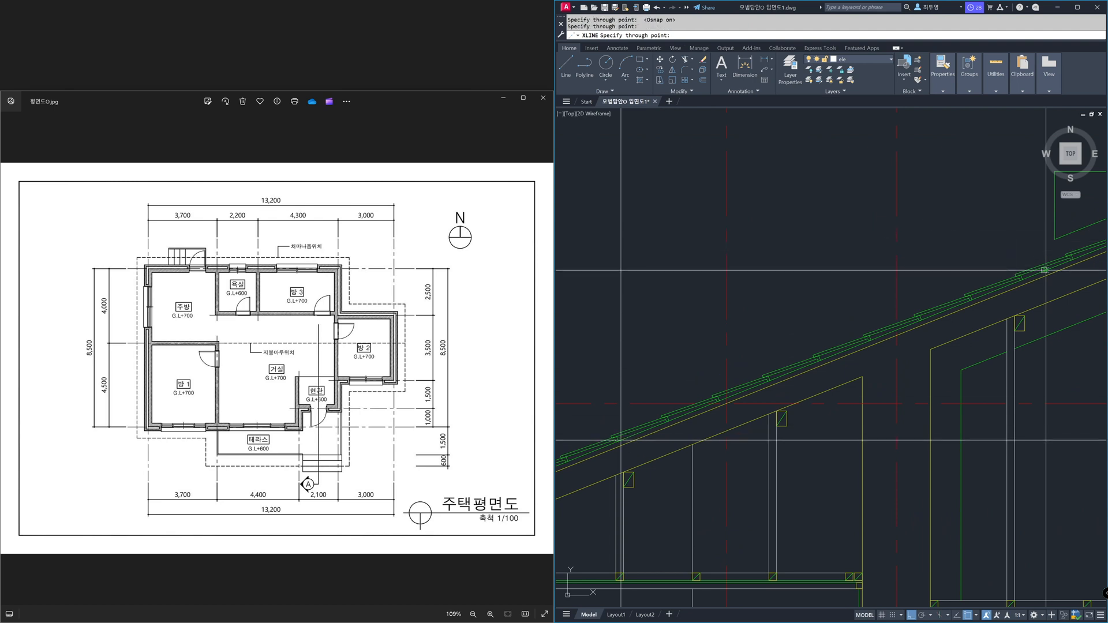
pyautogui.press('Return')
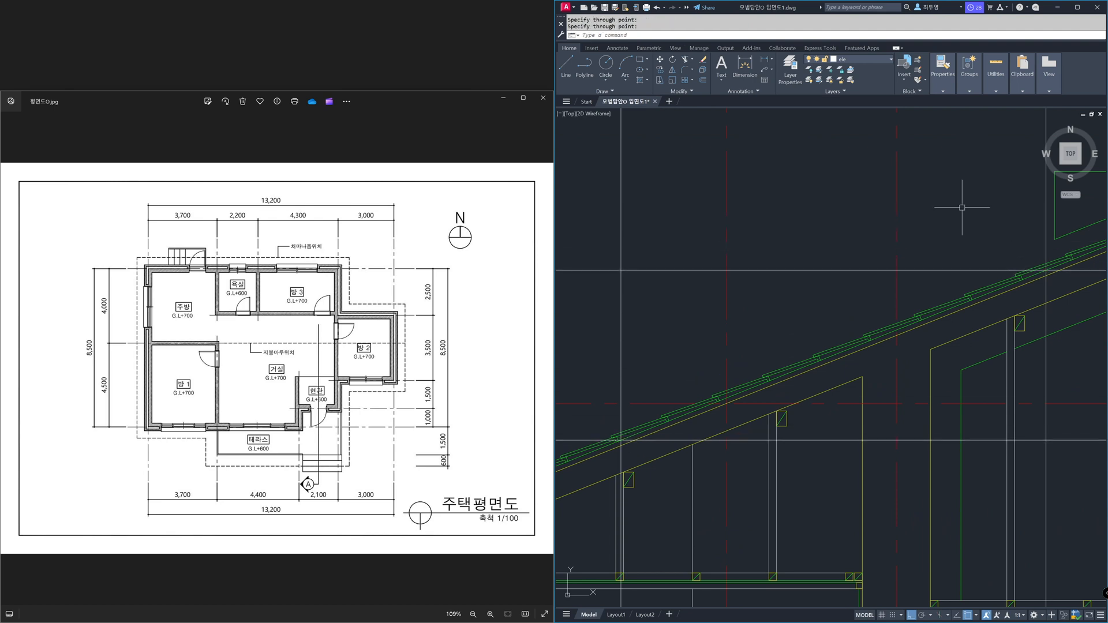
# - Return to the south elevation and freeze the cen layer to hide the centre lines
pyautogui.write('z')
pyautogui.press('Return')
pyautogui.write('p')
pyautogui.press('Return')
pyautogui.press('Return')
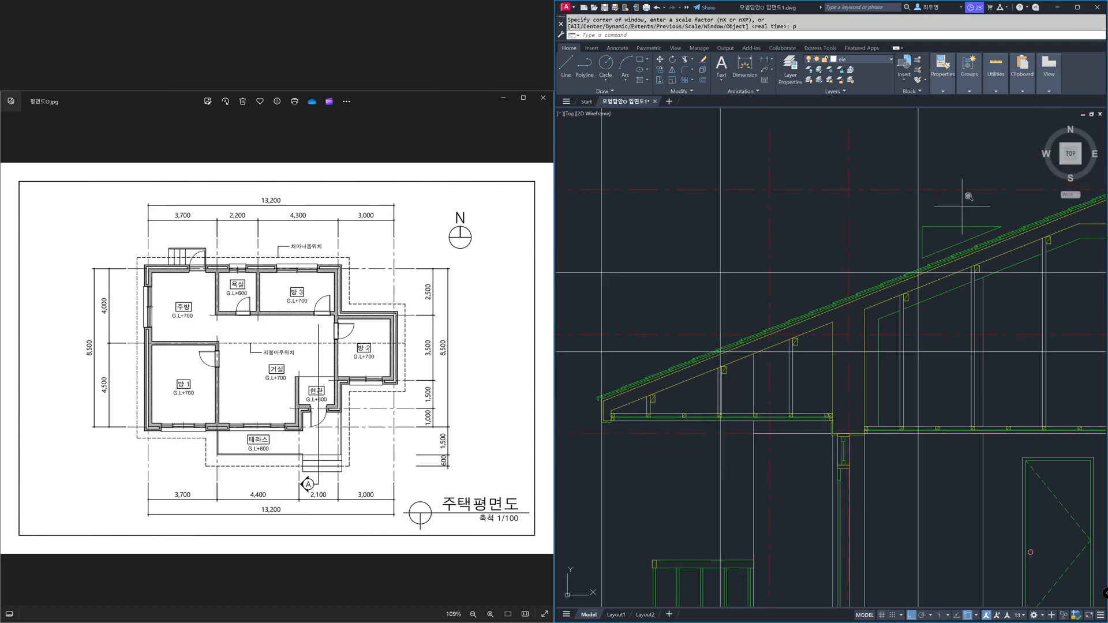
pyautogui.press('Return')
pyautogui.press('Return')
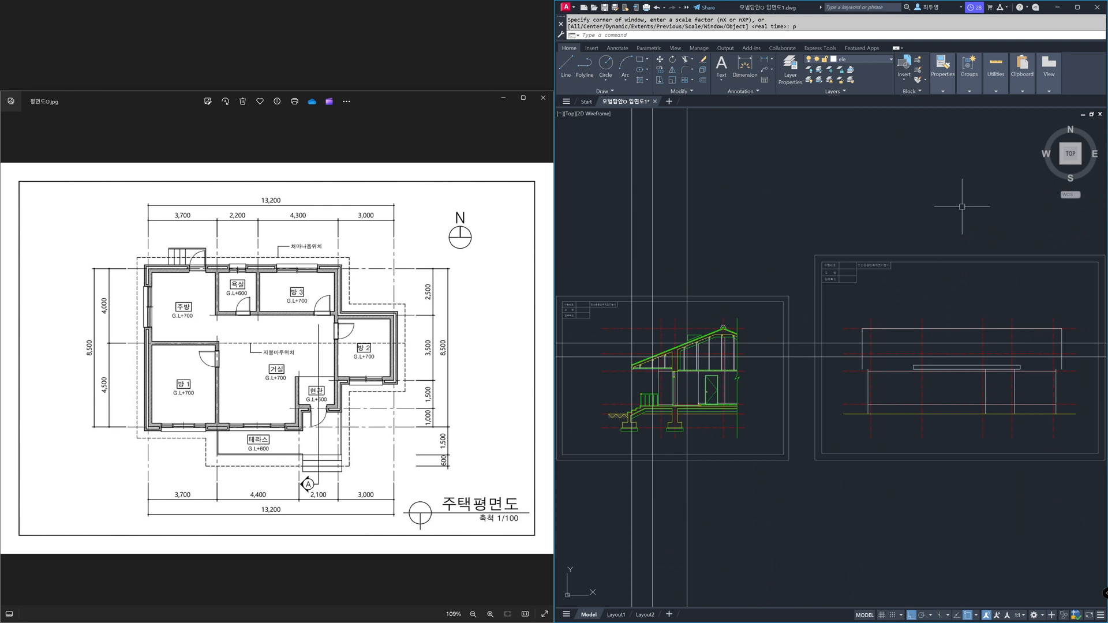
pyautogui.write('p')
pyautogui.press('Return')
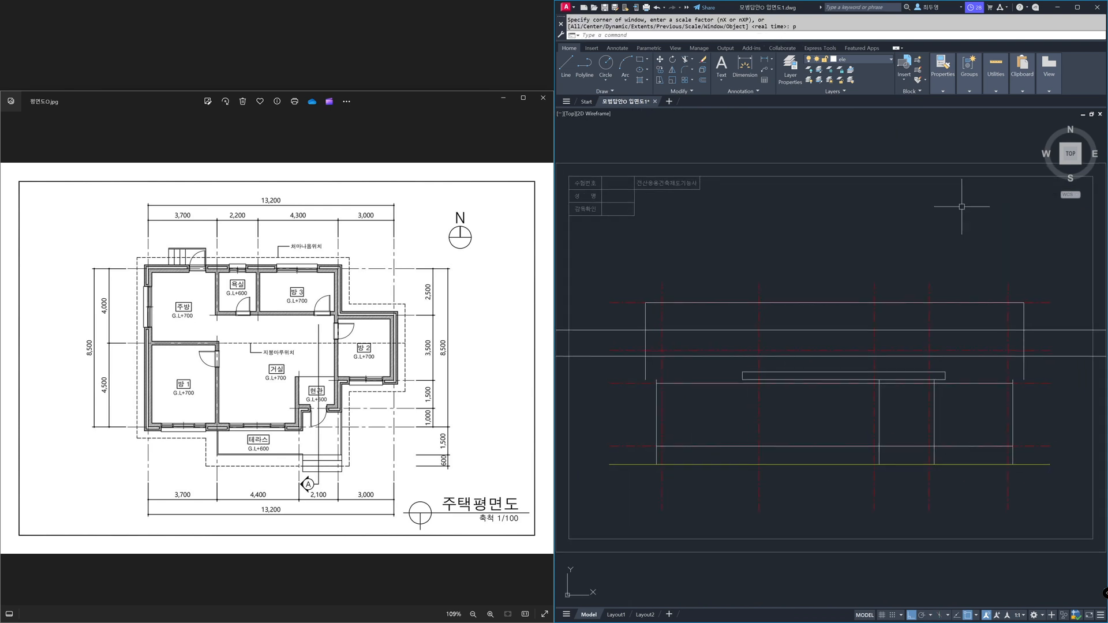
pyautogui.click(878, 61)
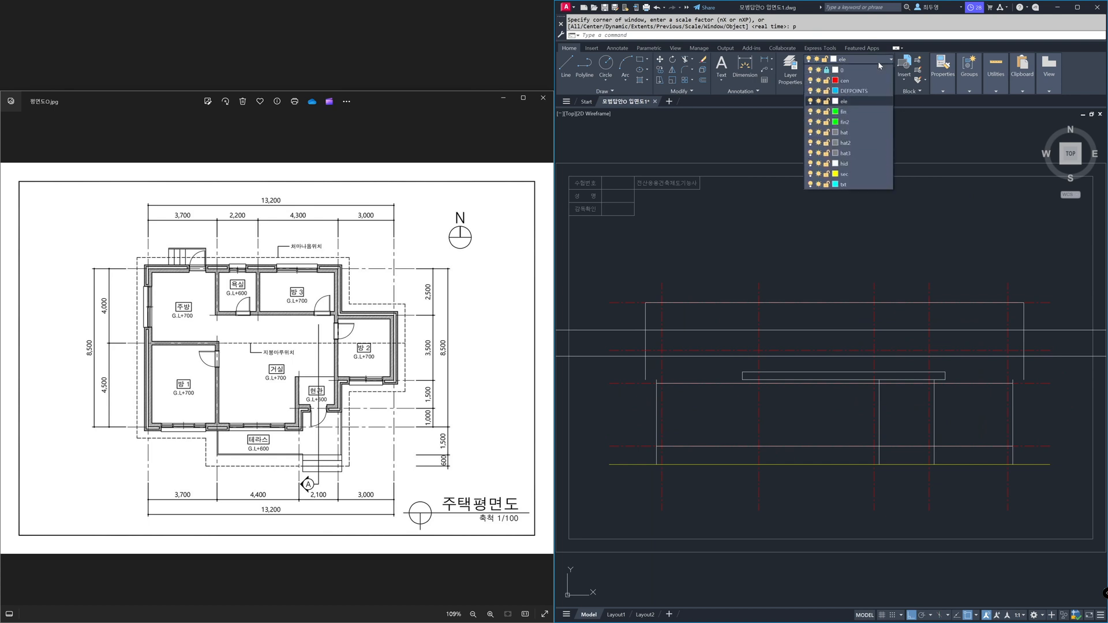
pyautogui.click(819, 85)
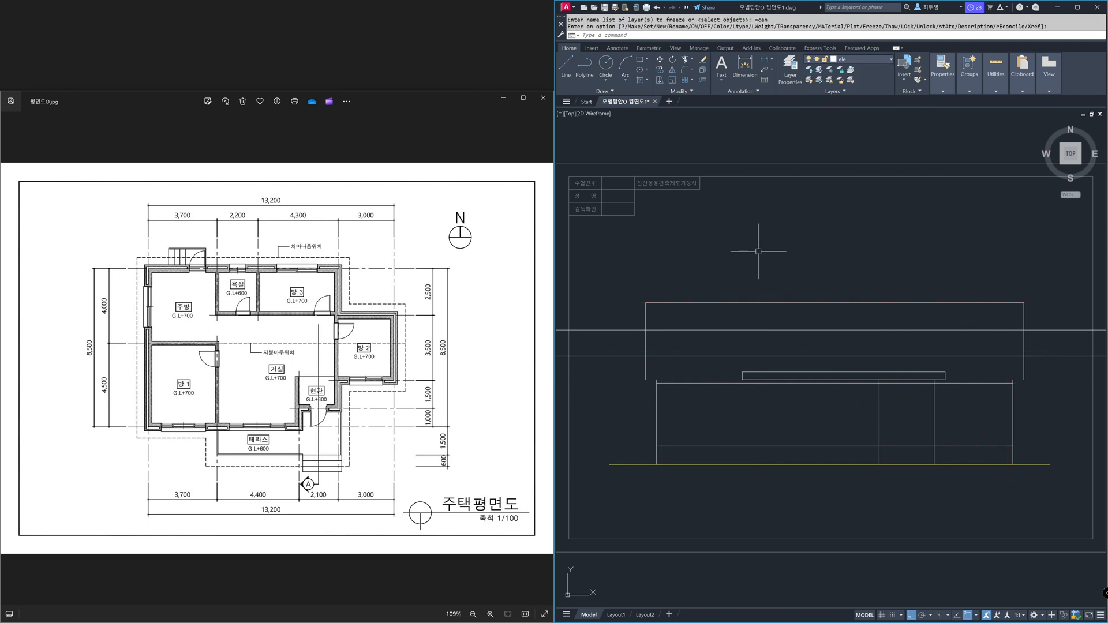
# - Trim the two horizontal construction lines to the left and right edges of the elevation's roof outline
pyautogui.write('tr')
pyautogui.press('Return')
pyautogui.click(1030, 323)
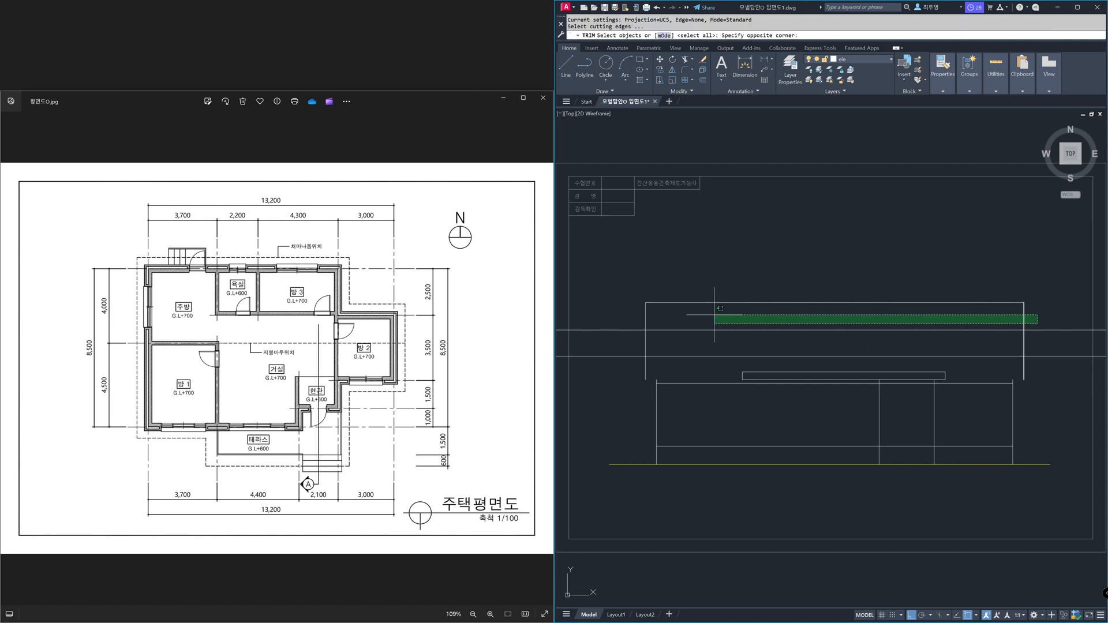
pyautogui.click(626, 311)
pyautogui.press('Return')
pyautogui.click(619, 312)
pyautogui.click(608, 375)
pyautogui.click(1051, 318)
pyautogui.click(1044, 377)
pyautogui.press('Return')
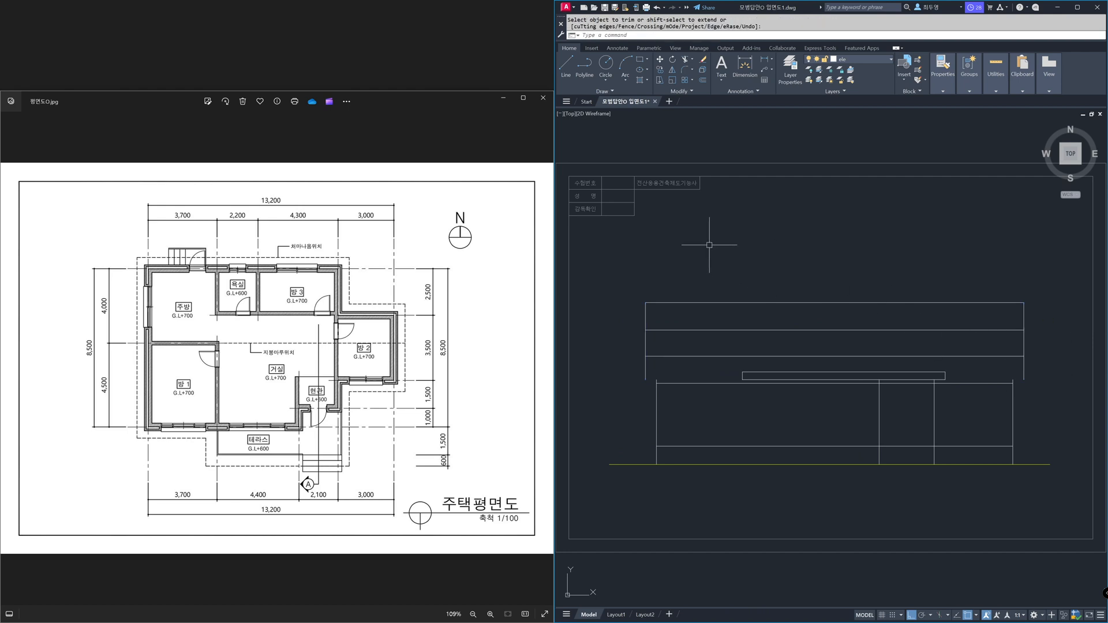
# - Offset the two trimmed eave lines downward by the height of the existing lowest eave band
pyautogui.write('o')
pyautogui.press('Return')
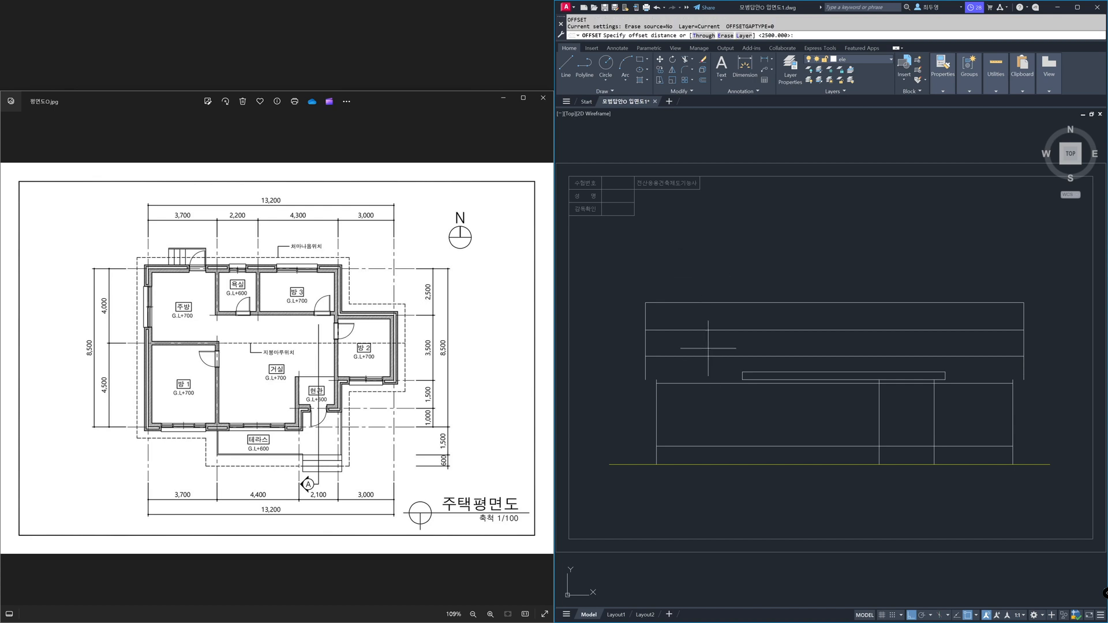
pyautogui.click(742, 372)
pyautogui.click(739, 379)
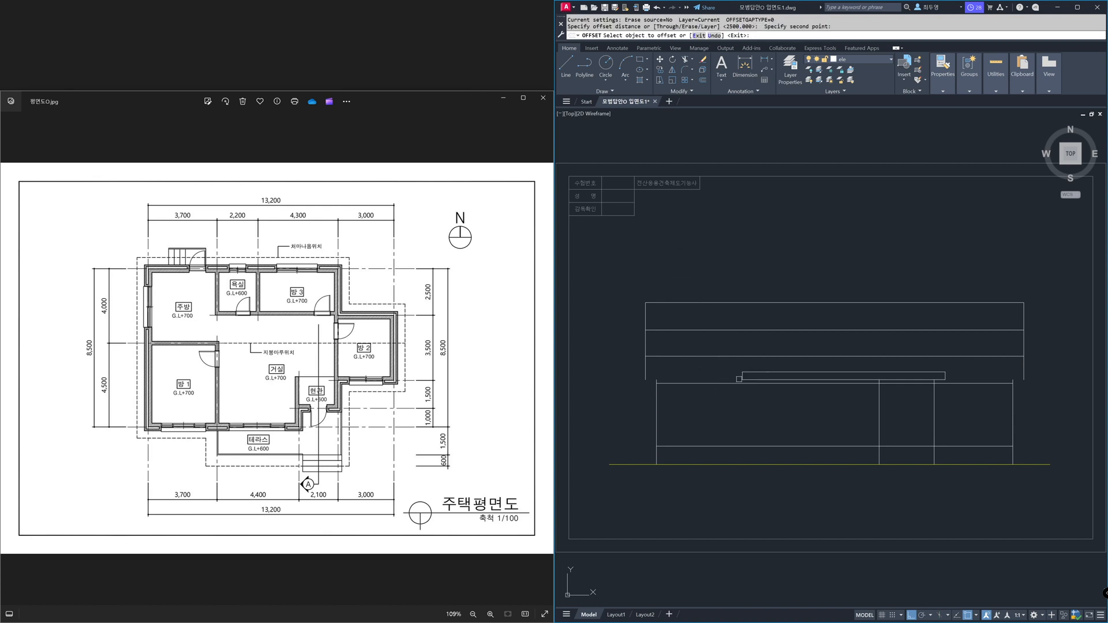
pyautogui.press('F3')
pyautogui.click(706, 357)
pyautogui.click(707, 368)
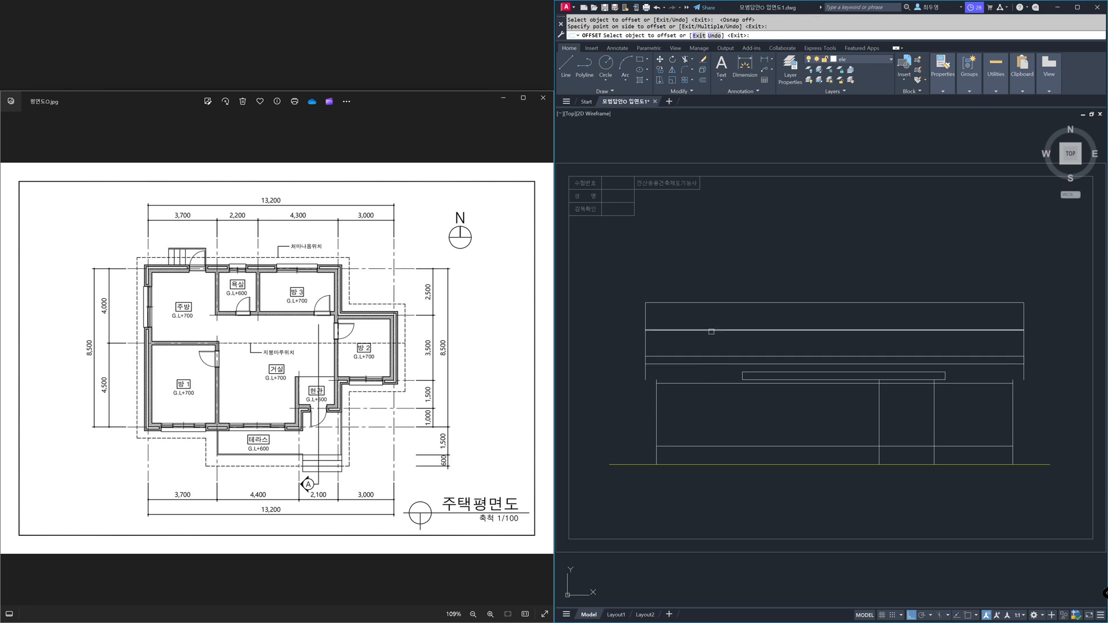
pyautogui.click(710, 331)
pyautogui.click(710, 345)
pyautogui.press('Return')
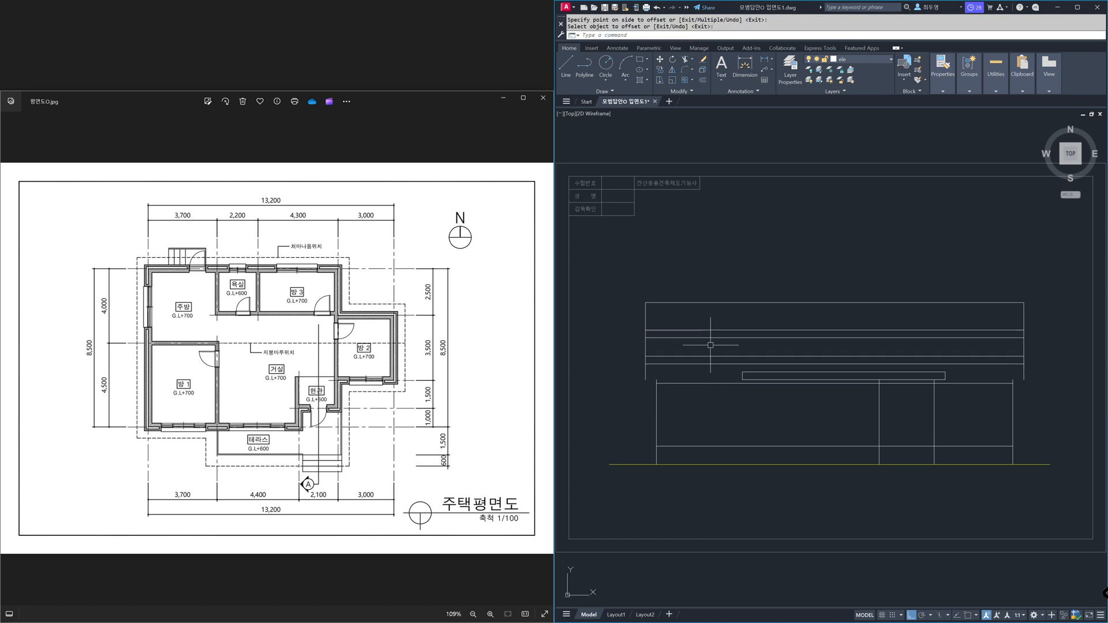
# - Fillet the left eave's top line with the left end of the lowest eave band at radius 0 to form the step
pyautogui.write('z')
pyautogui.press('Return')
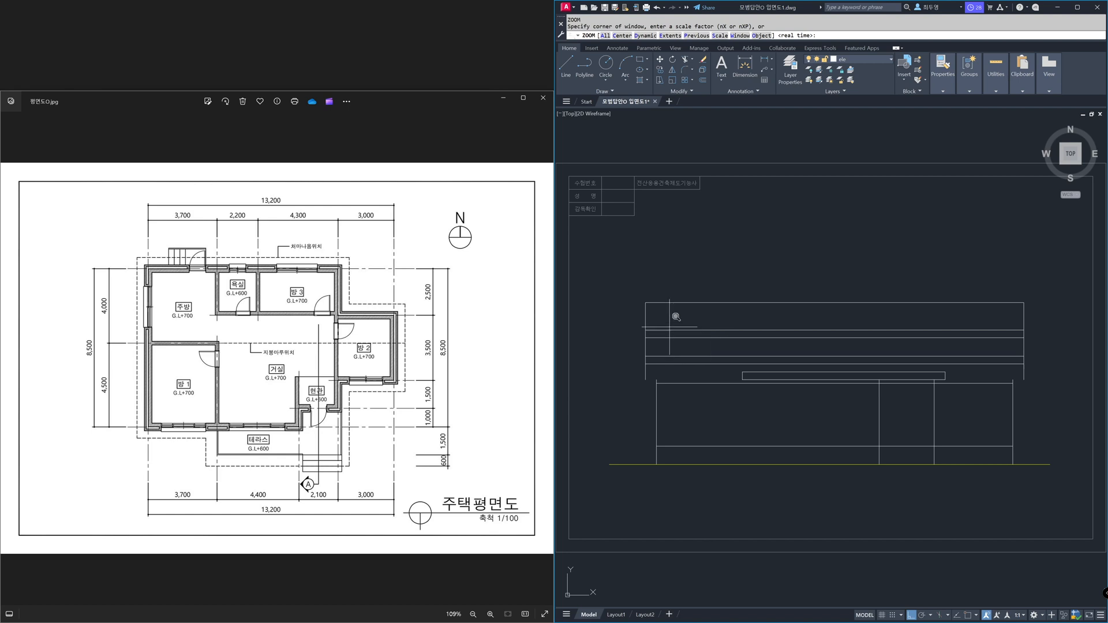
pyautogui.click(619, 284)
pyautogui.click(802, 465)
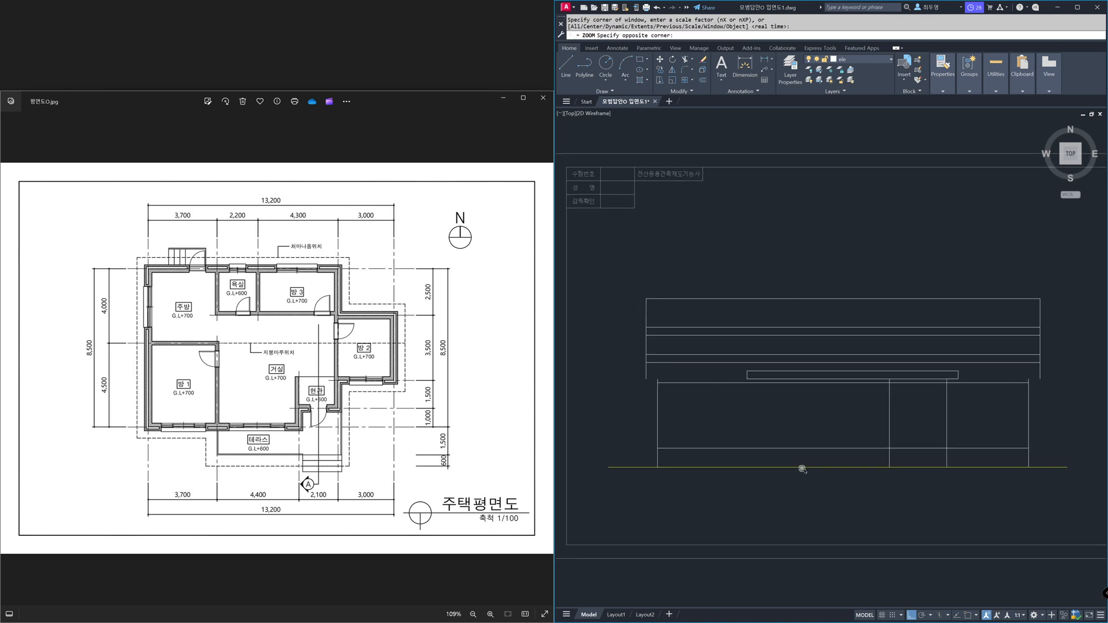
pyautogui.write('f')
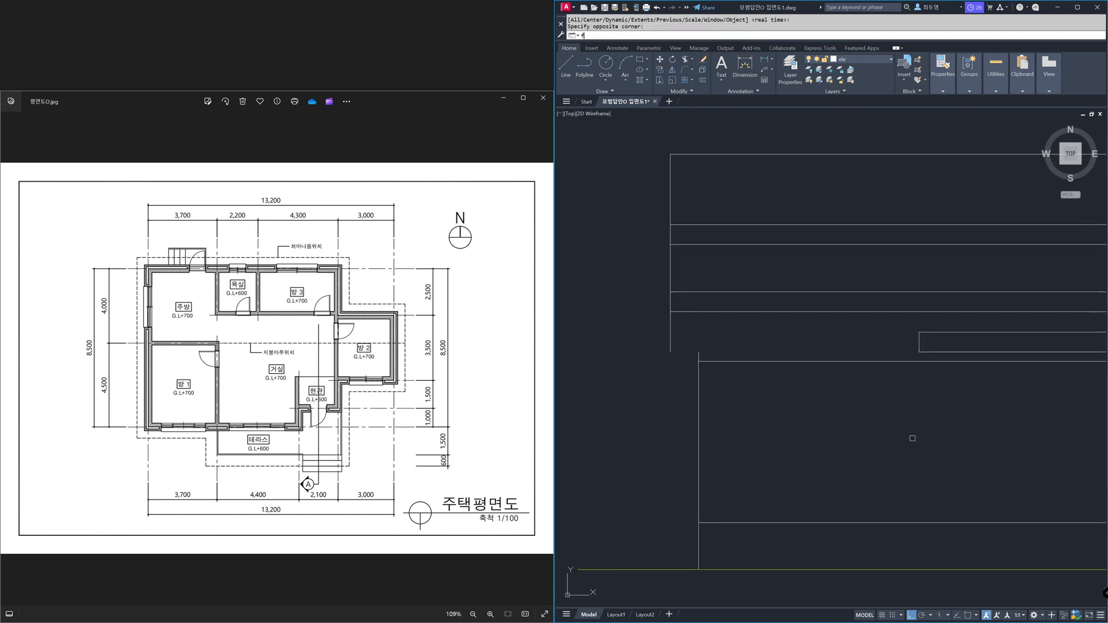
pyautogui.press('Return')
pyautogui.click(896, 294)
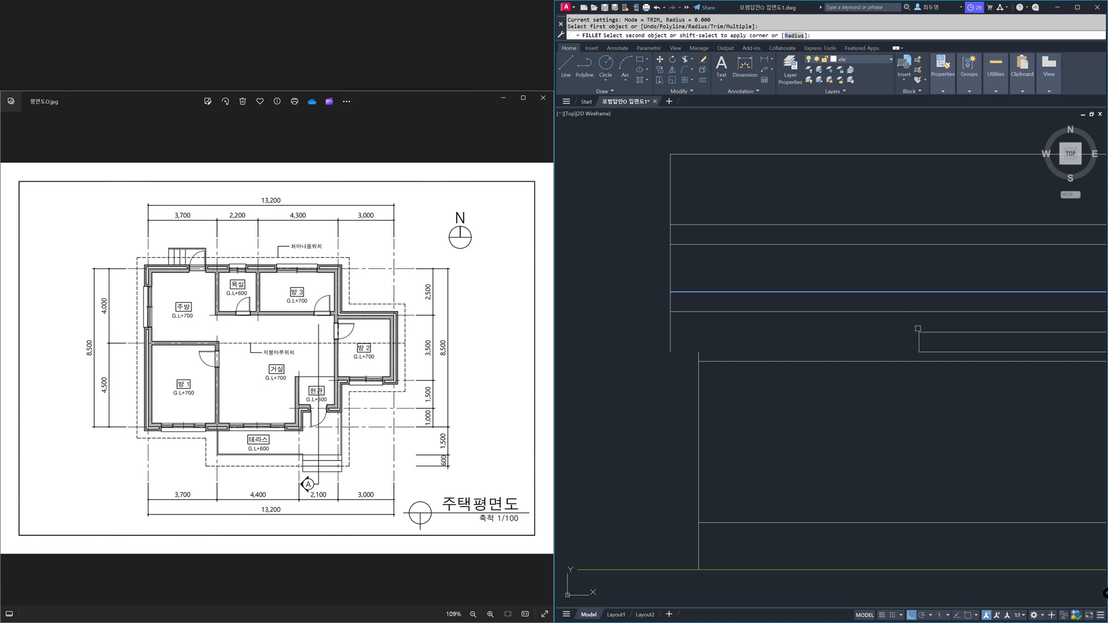
pyautogui.click(920, 337)
pyautogui.click(920, 338)
# - Trim the left eave's bottom line at the step and the roof edge below it, and extend the left wall line up to the eave
pyautogui.write('tr')
pyautogui.press('Return')
pyautogui.click(936, 322)
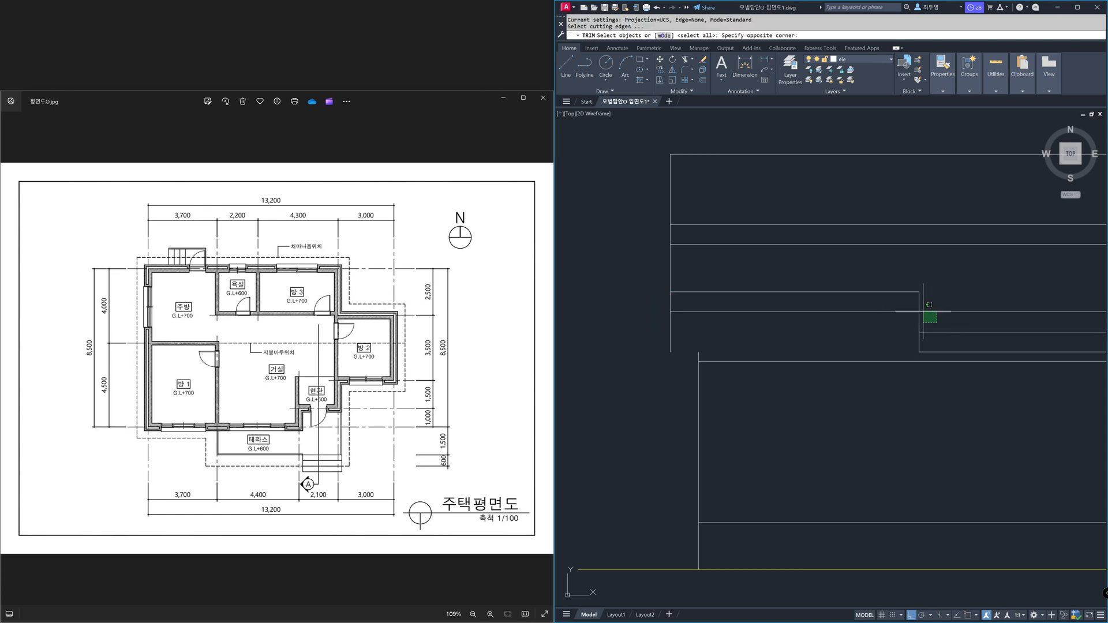
pyautogui.click(901, 283)
pyautogui.press('Return')
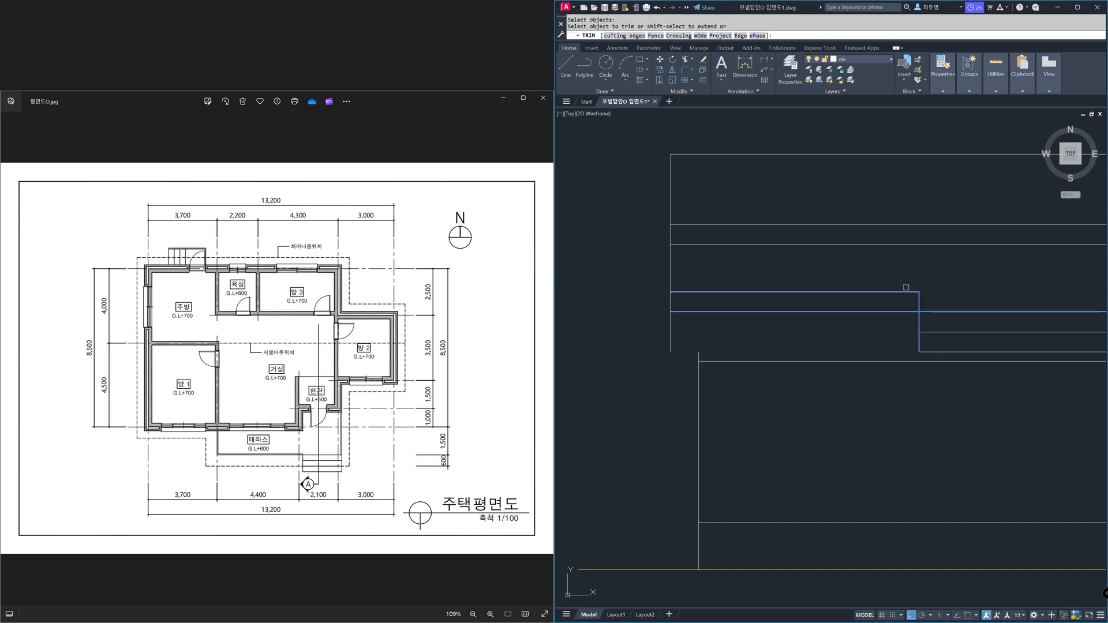
pyautogui.click(942, 311)
pyautogui.click(671, 331)
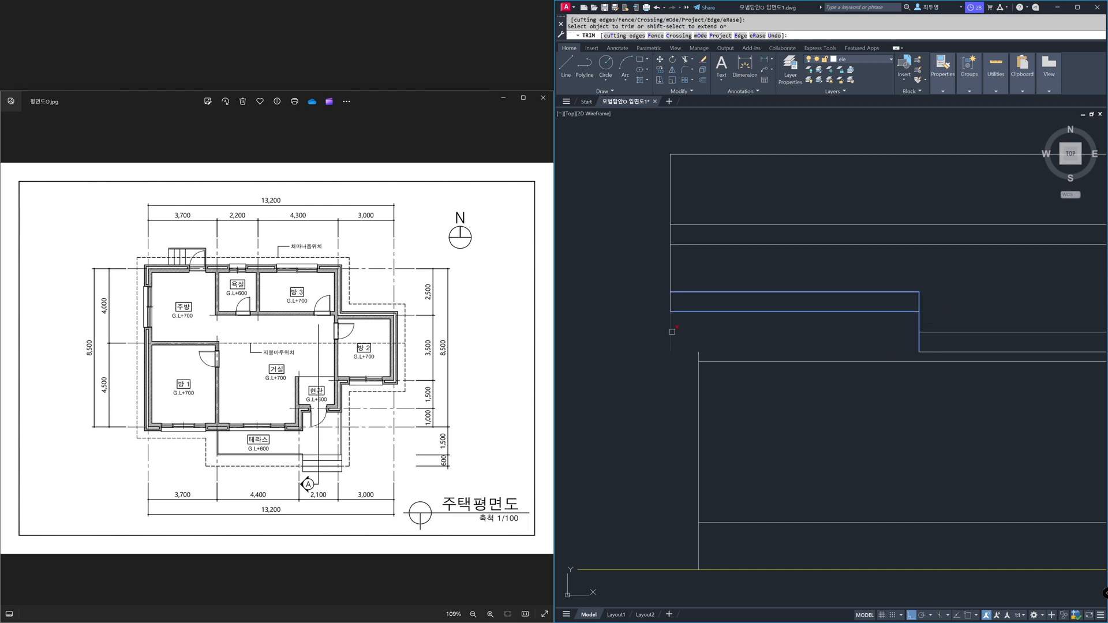
pyautogui.keyDown('shift'); pyautogui.click(699, 349); pyautogui.keyUp('shift')
pyautogui.press('Return')
# - Fillet the right end of the lowest eave band with the right eave's top line at radius 0
pyautogui.write('z')
pyautogui.press('Return')
pyautogui.write('p')
pyautogui.press('Return')
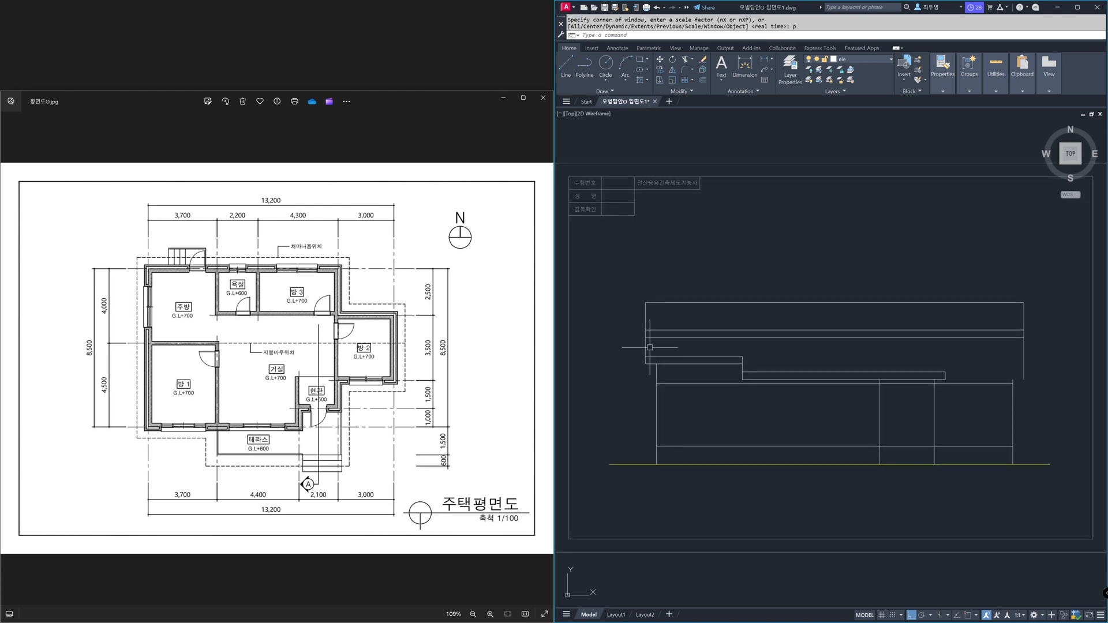
pyautogui.write('z')
pyautogui.press('Return')
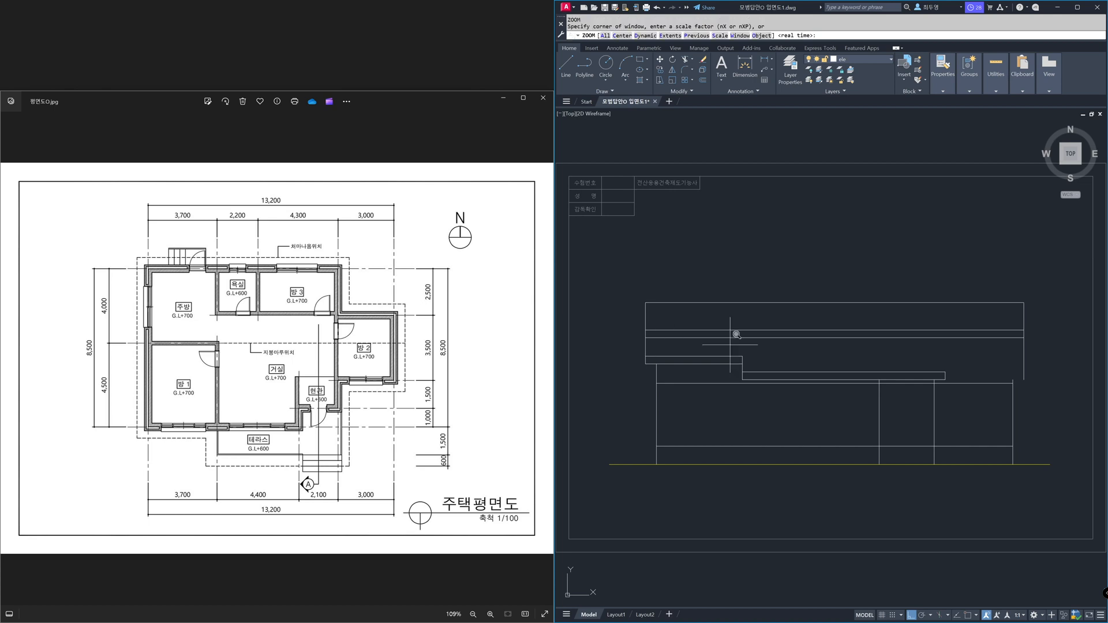
pyautogui.click(901, 278)
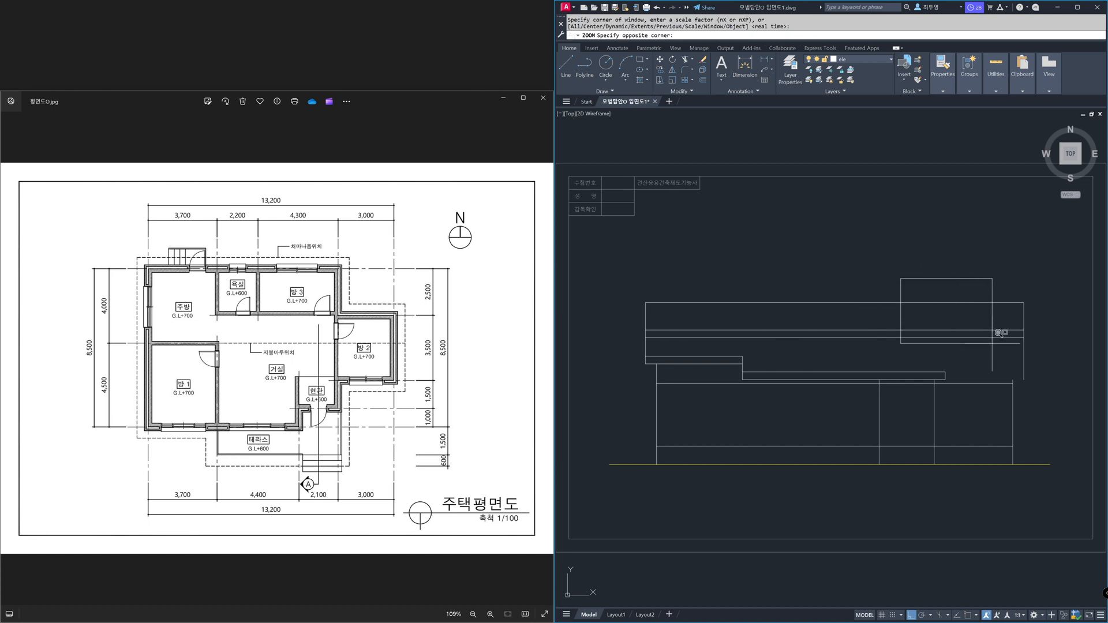
pyautogui.click(1045, 409)
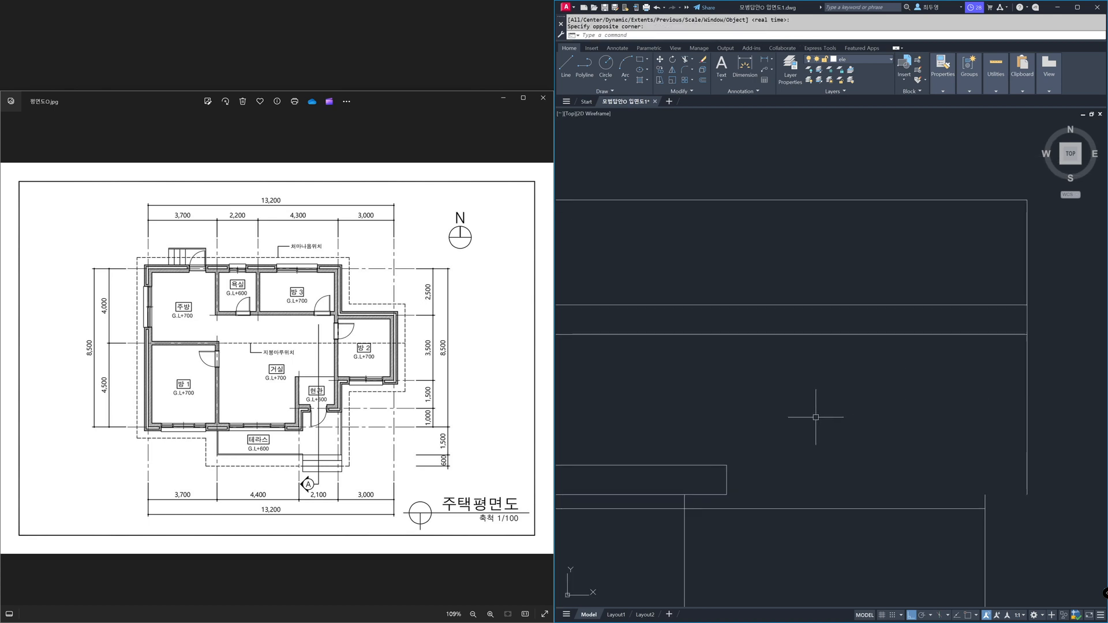
pyautogui.write('f')
pyautogui.press('Return')
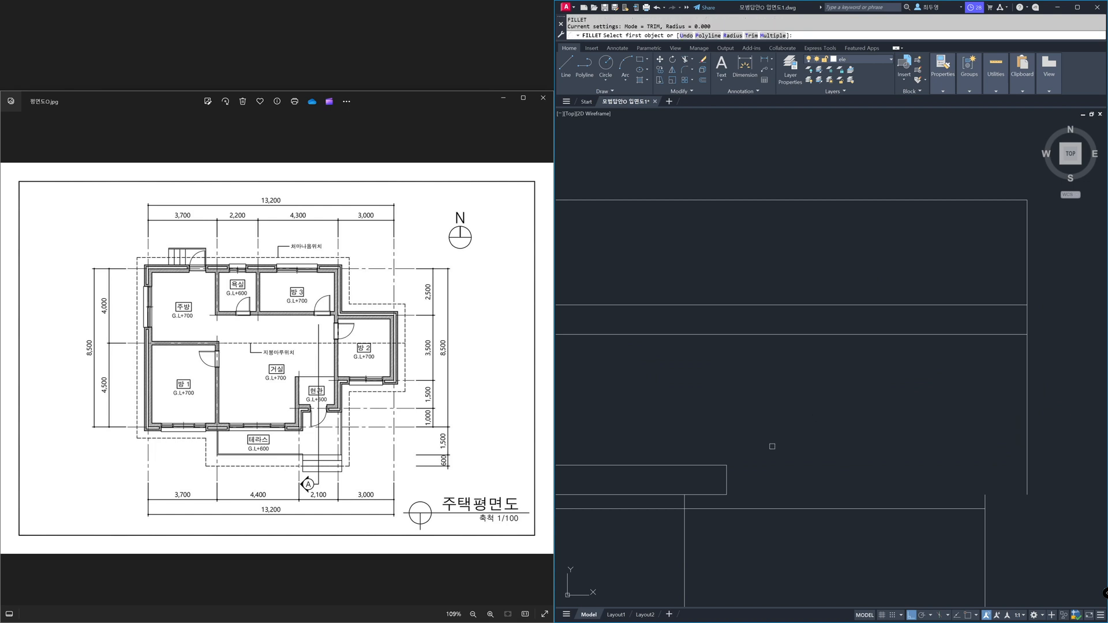
pyautogui.click(727, 474)
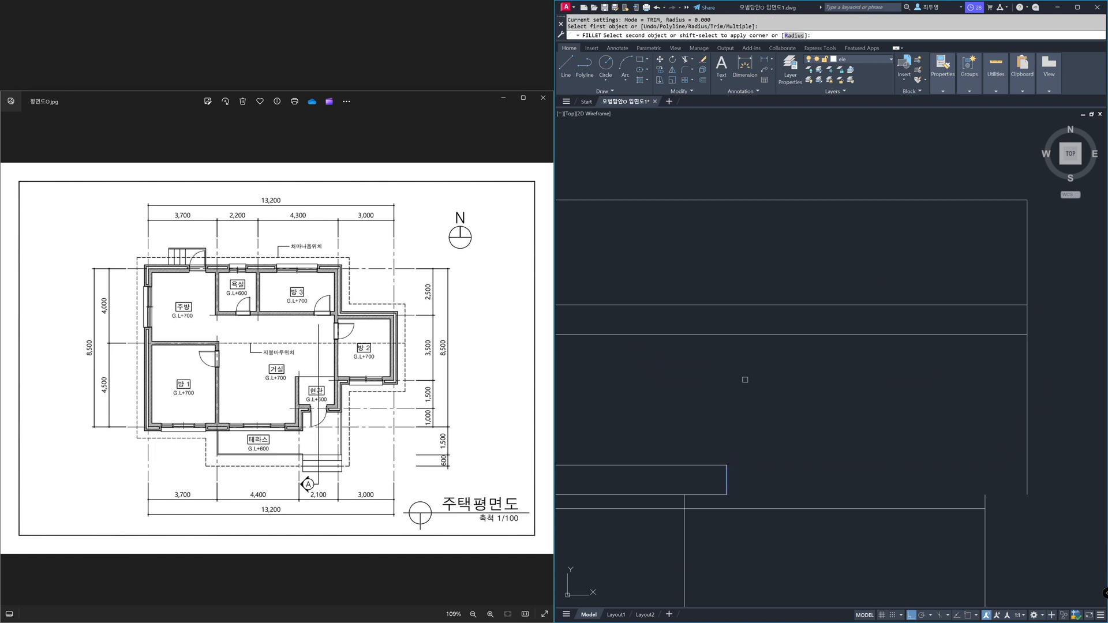
pyautogui.click(758, 304)
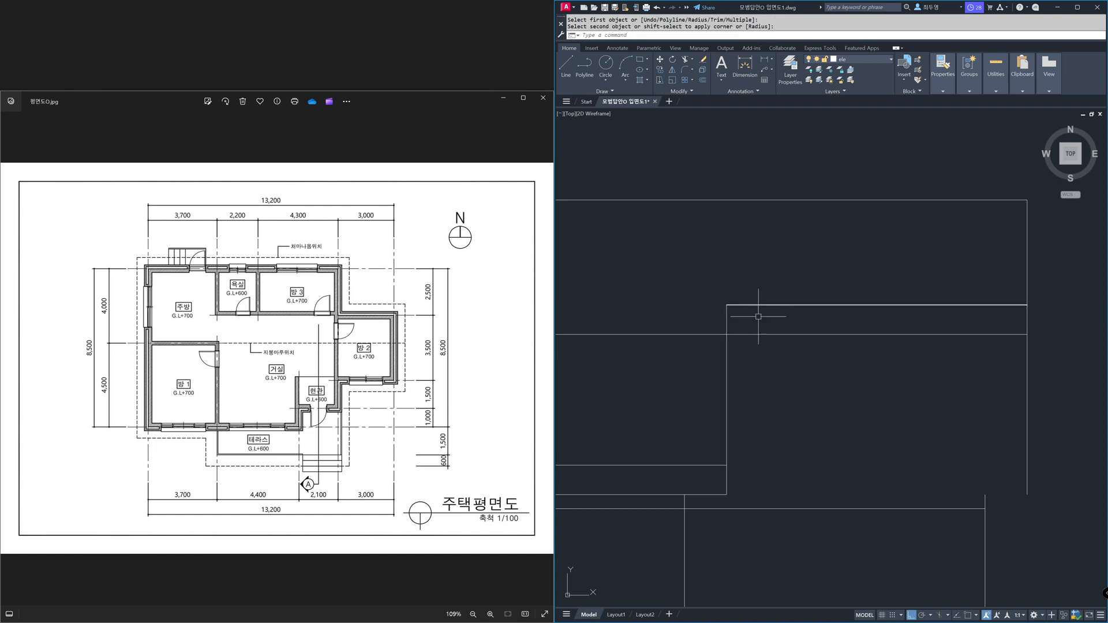
# - Trim the right eave's bottom line at the step and the roof edge below it, and extend the right wall line up to the eave
pyautogui.write('tr')
pyautogui.press('Return')
pyautogui.click(756, 378)
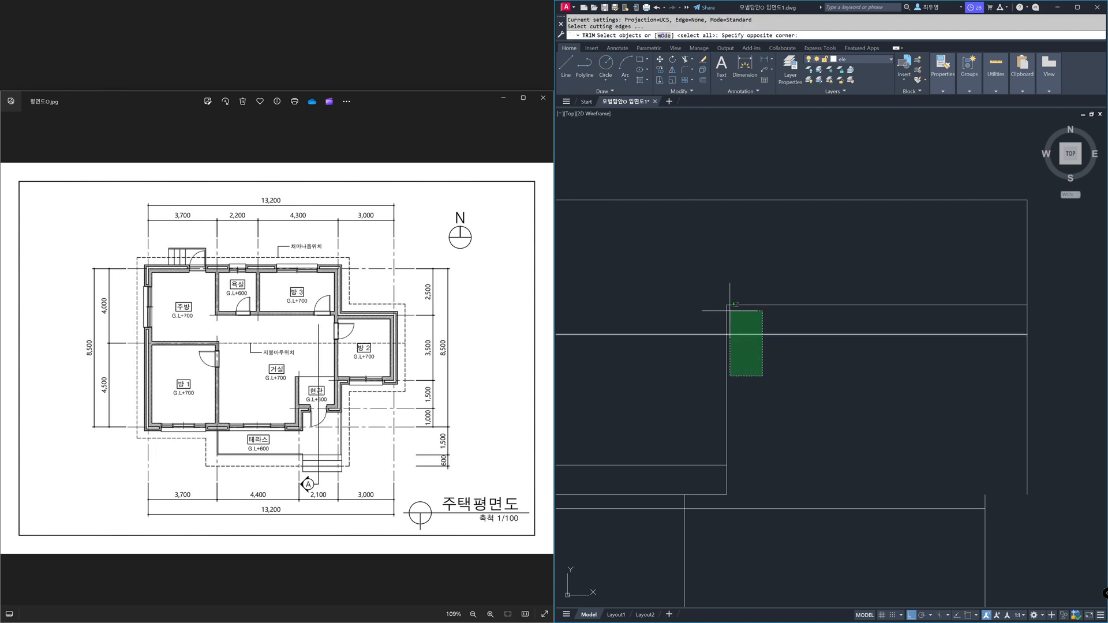
pyautogui.click(718, 292)
pyautogui.press('Return')
pyautogui.click(707, 334)
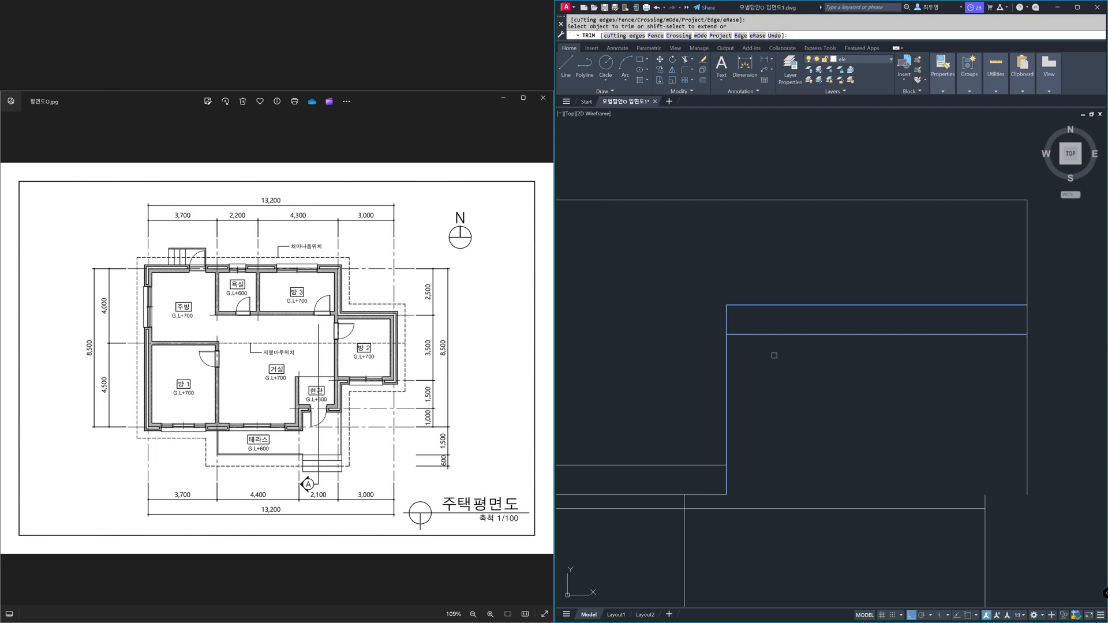
pyautogui.click(1026, 387)
pyautogui.keyDown('shift'); pyautogui.click(985, 491); pyautogui.keyUp('shift')
pyautogui.press('Return')
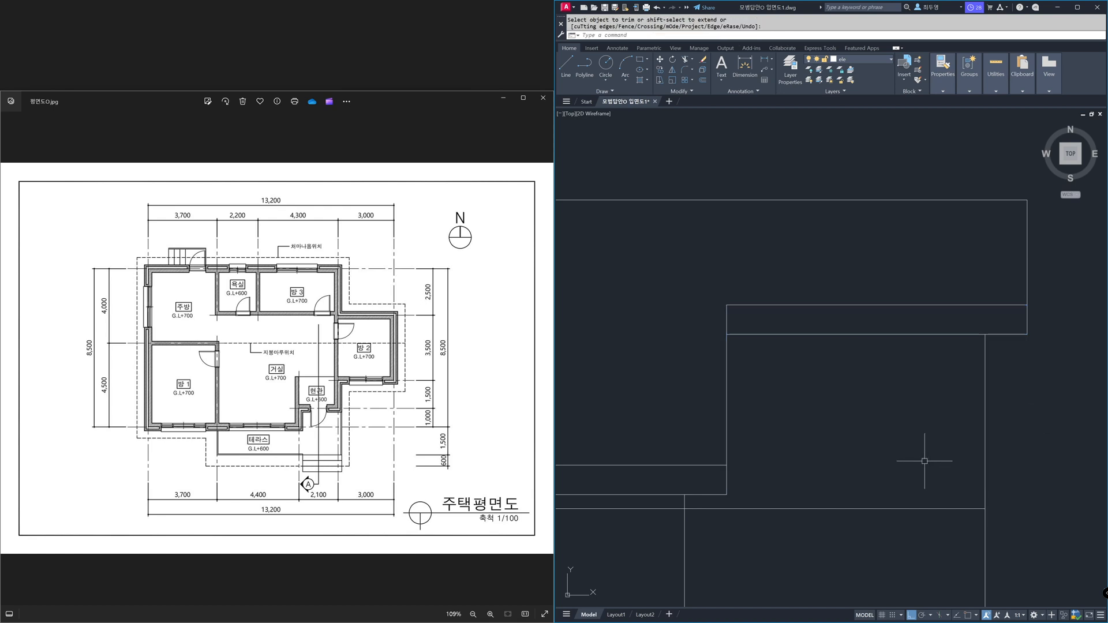
# - Thaw the cen layer to show the elevation's centre lines again
pyautogui.write('z')
pyautogui.press('Return')
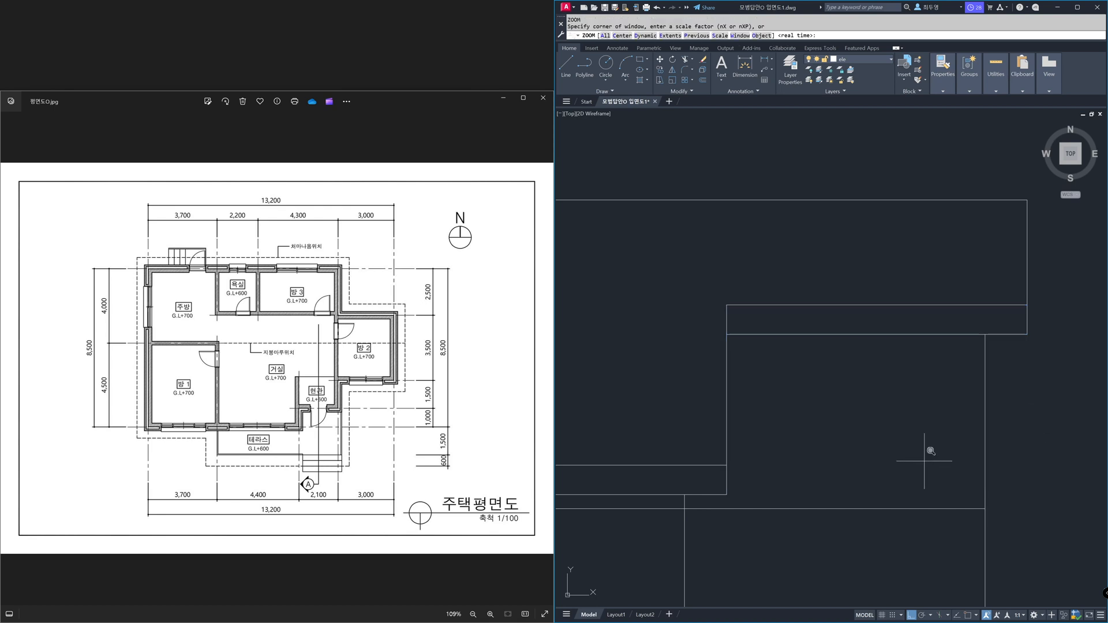
pyautogui.write('p')
pyautogui.press('Return')
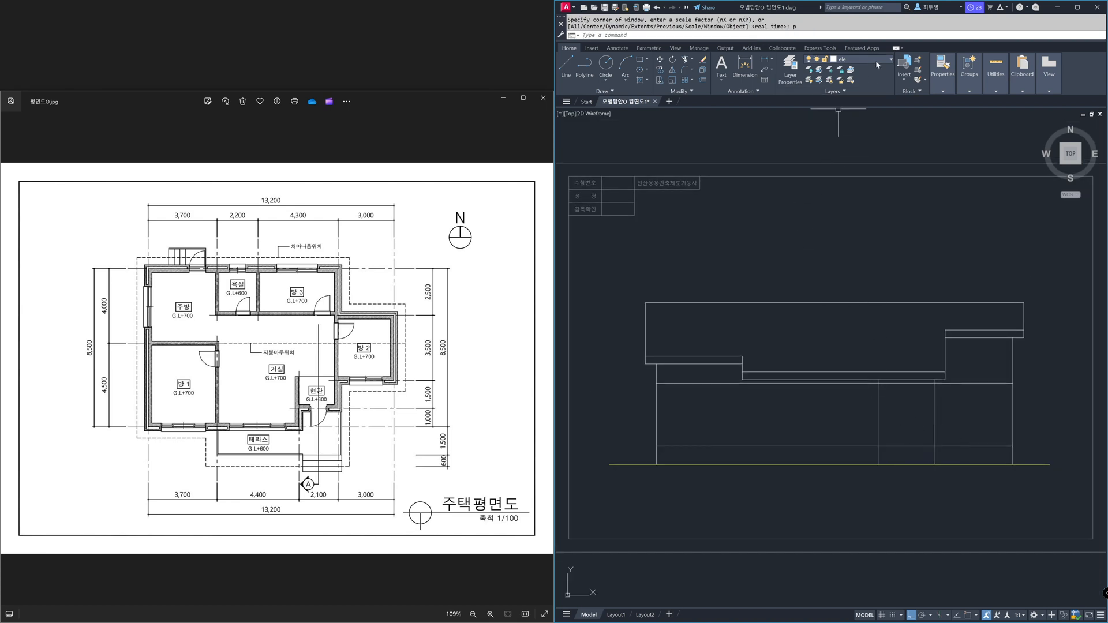
pyautogui.click(875, 60)
pyautogui.click(818, 80)
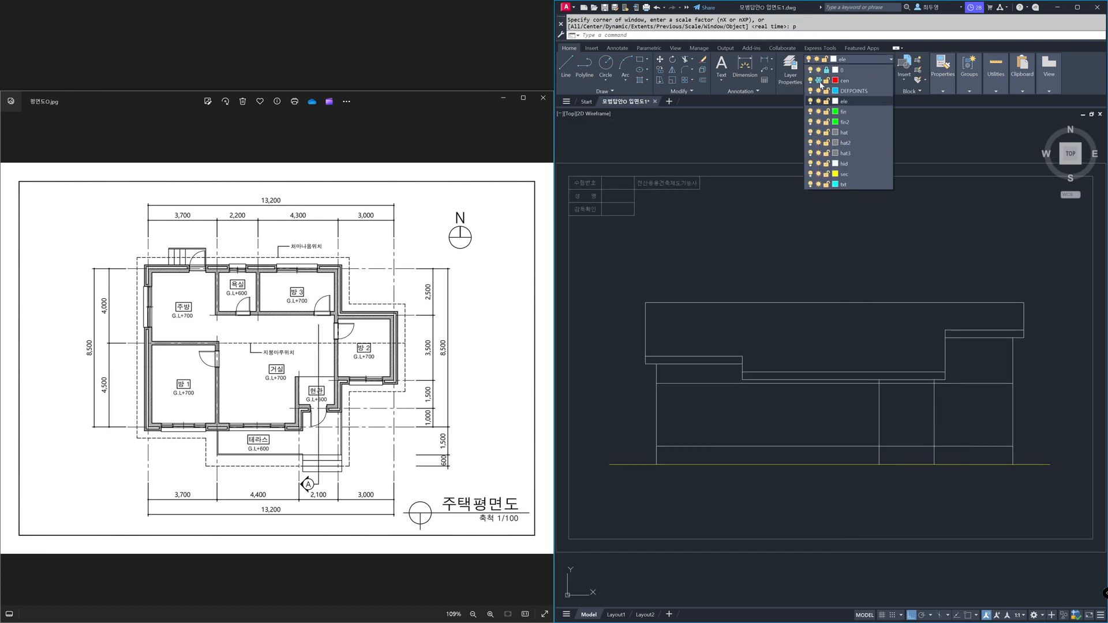
pyautogui.click(774, 232)
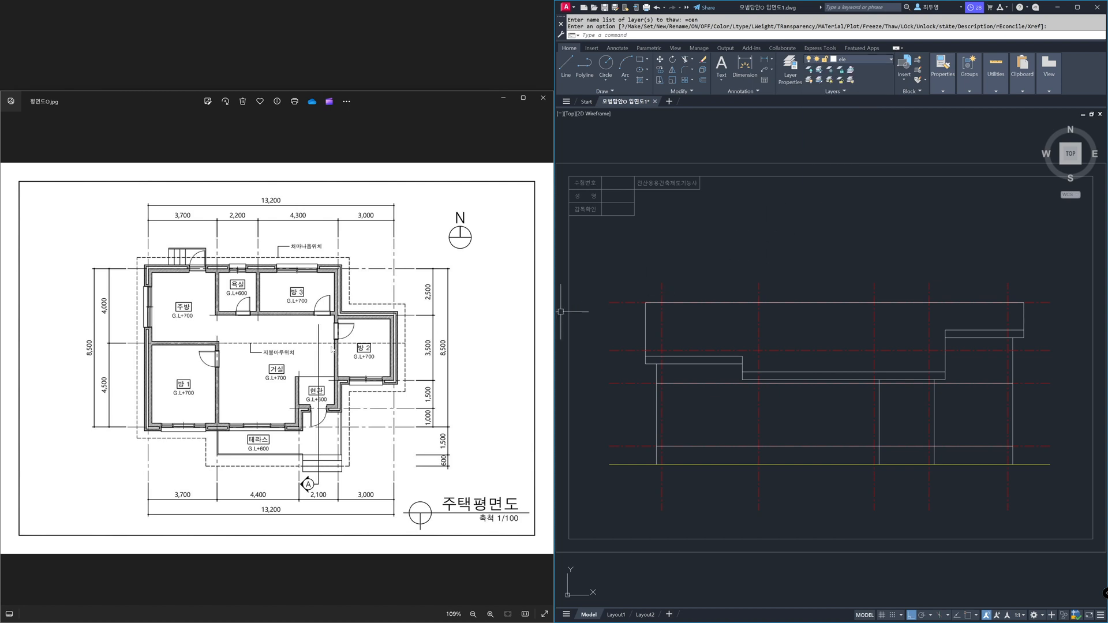
# - Show the south elevation reference image 남측 입면도.jpg in the image viewer and return to the CAD drawing
pyautogui.click(326, 350)
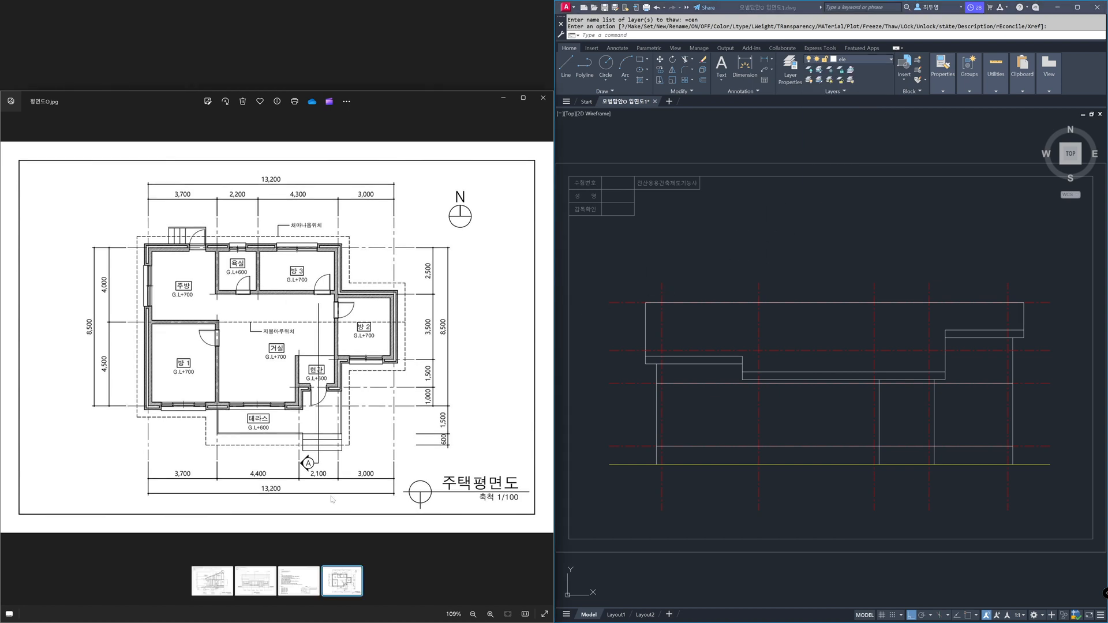
pyautogui.click(265, 582)
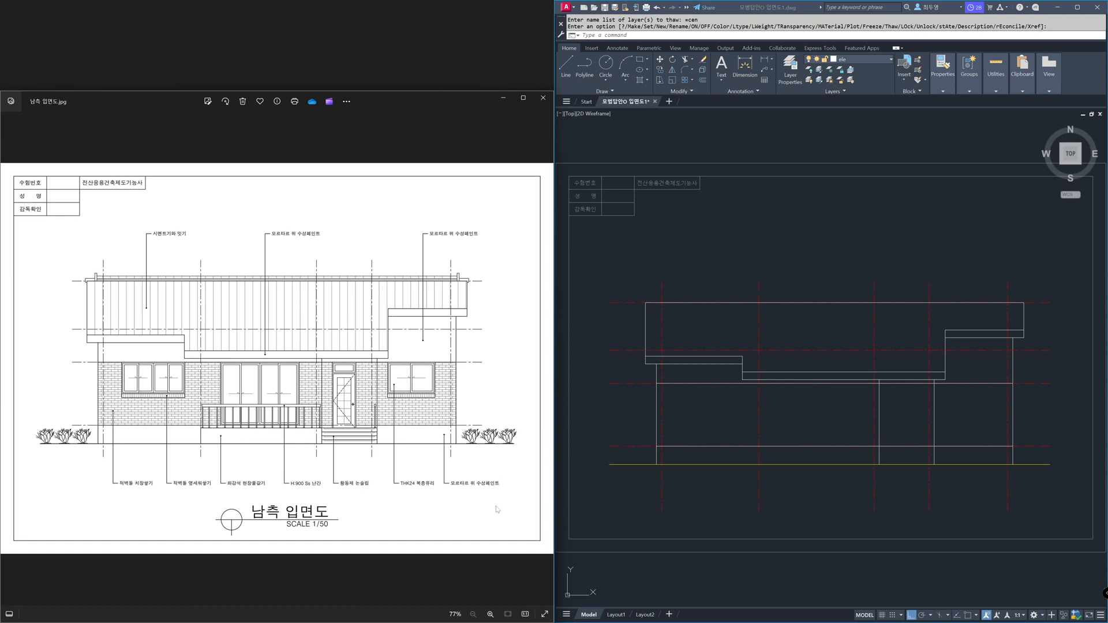
pyautogui.click(641, 489)
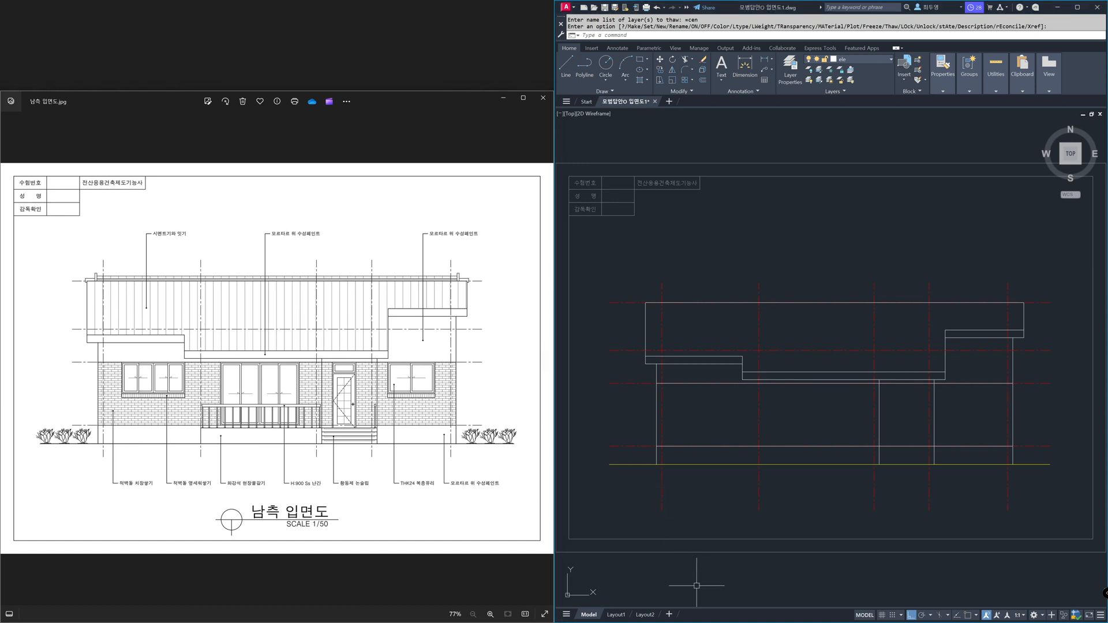
# - Show the floor plan image 평면도O.jpg fitted to the image viewer and return to the CAD drawing
pyautogui.click(458, 470)
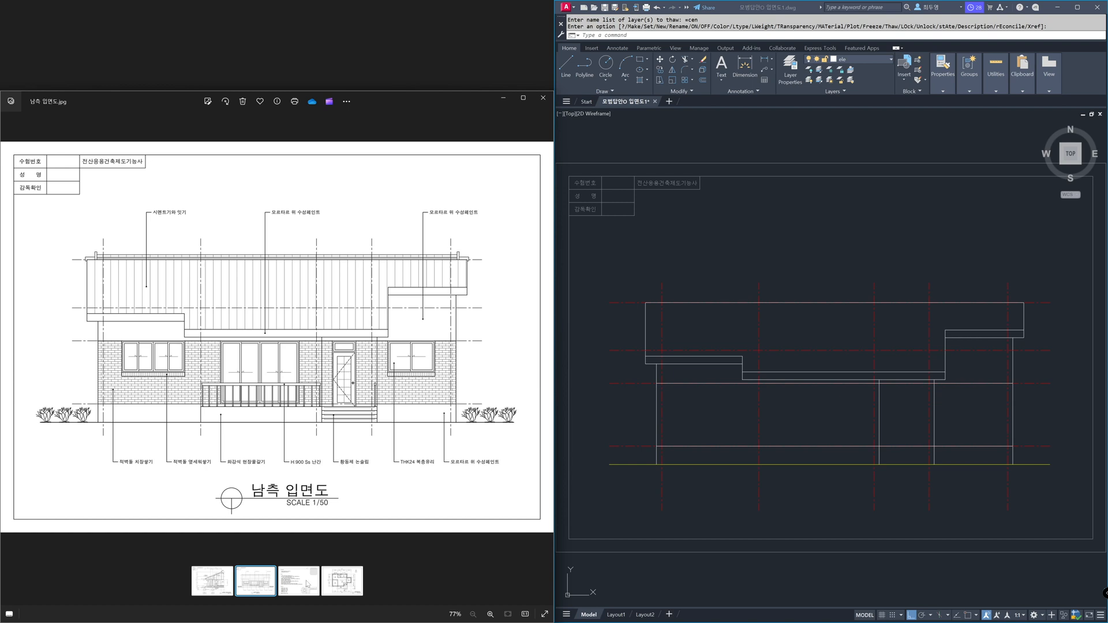
pyautogui.click(341, 581)
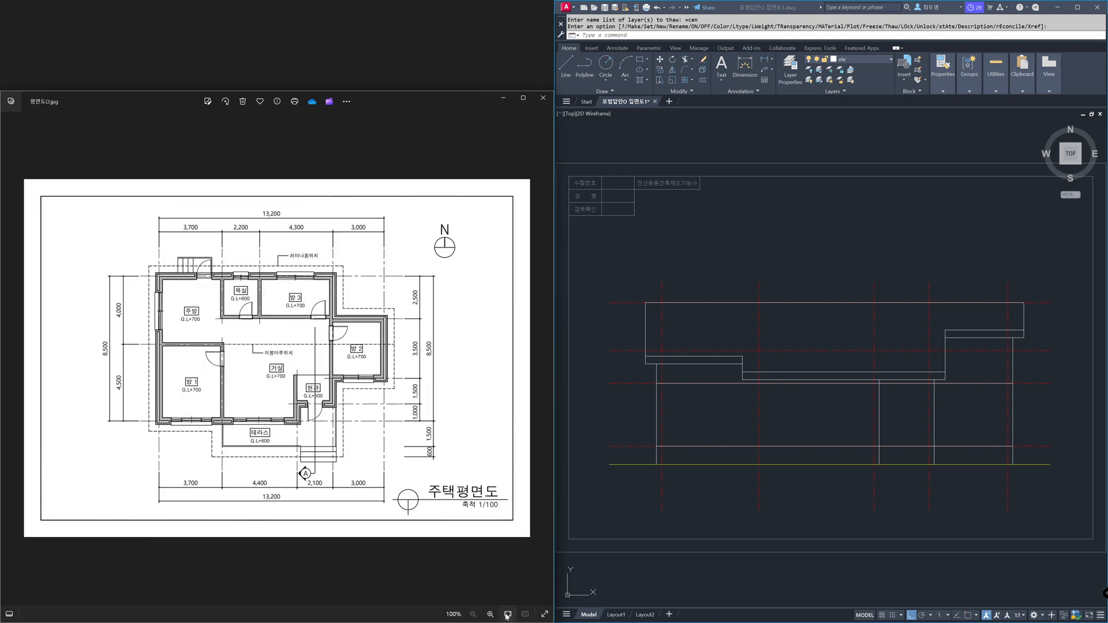
pyautogui.click(506, 614)
pyautogui.click(742, 521)
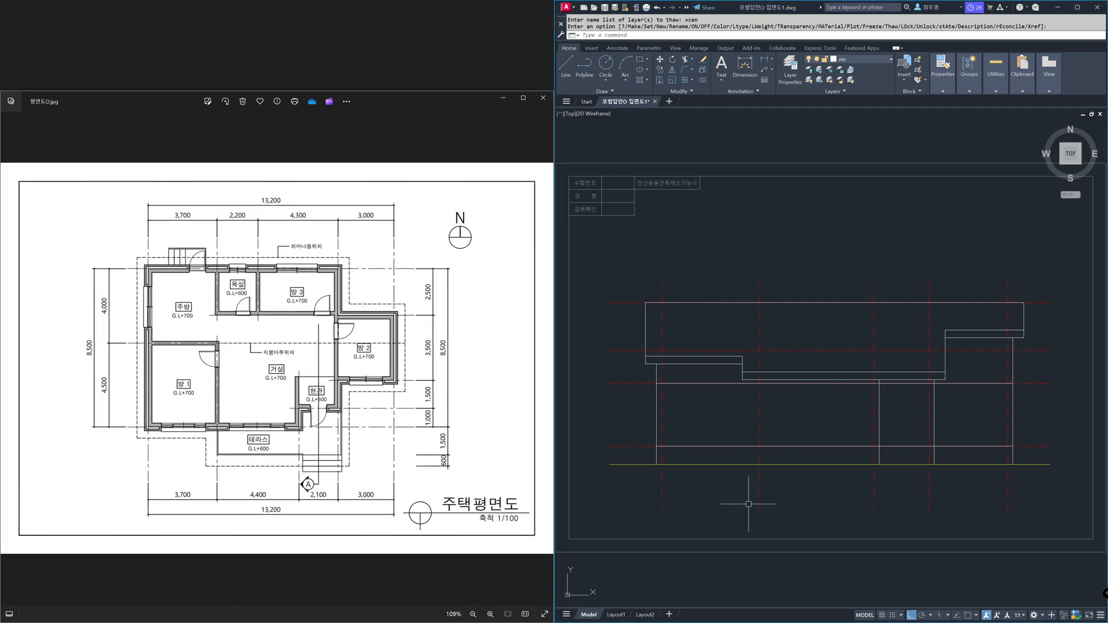
# - Offset the elevation's floor line 100 downward for the top of the terrace
pyautogui.write('o')
pyautogui.press('Return')
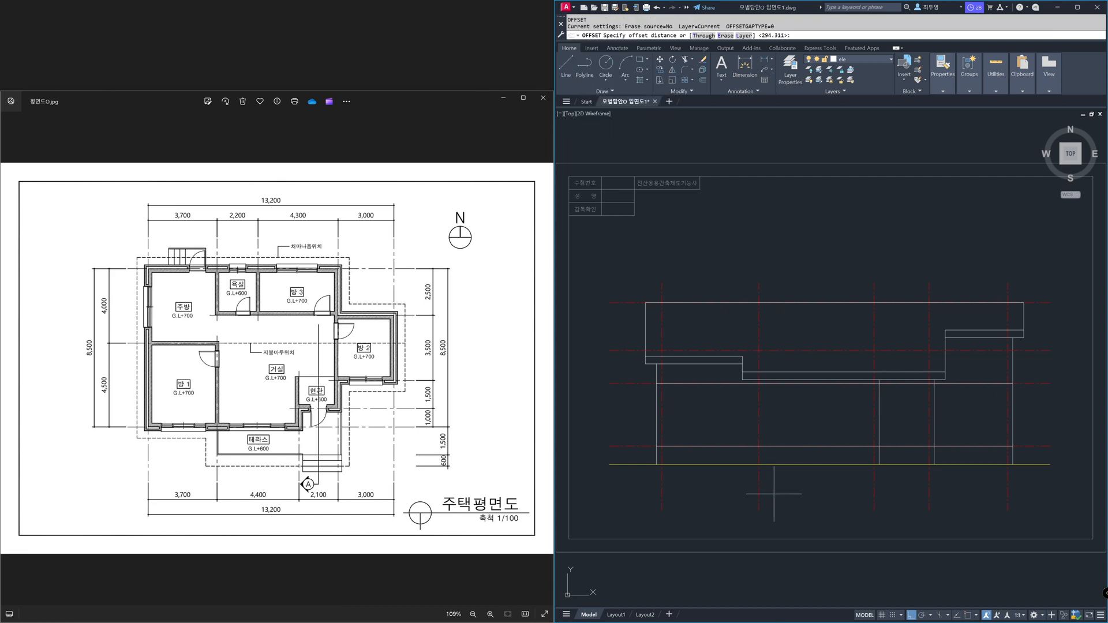
pyautogui.write('100')
pyautogui.press('Return')
pyautogui.click(785, 446)
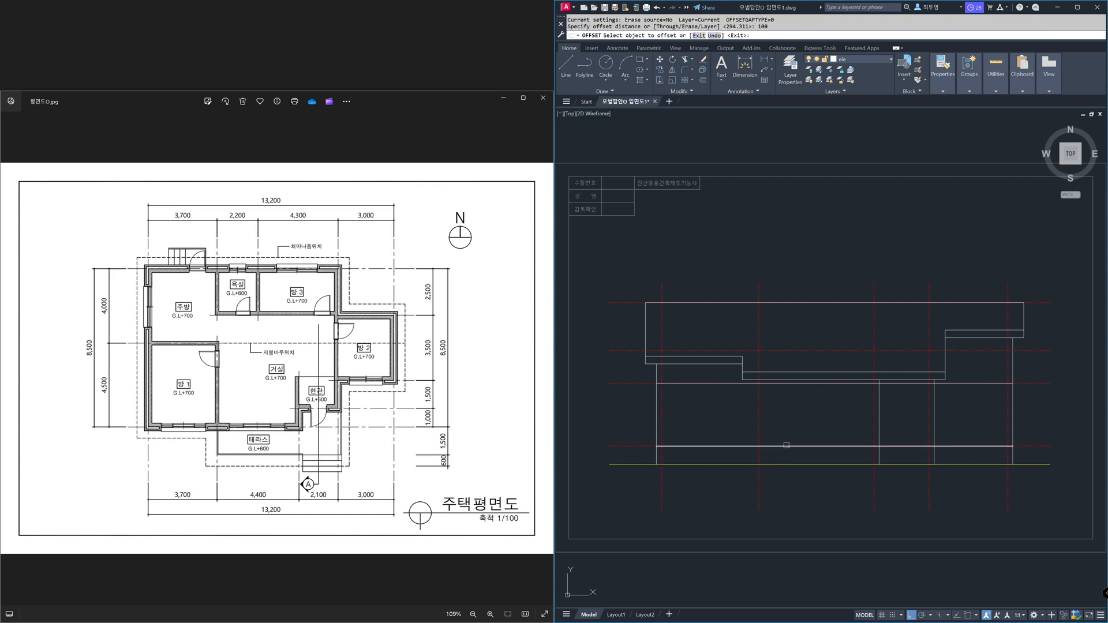
pyautogui.click(784, 462)
pyautogui.press('Return')
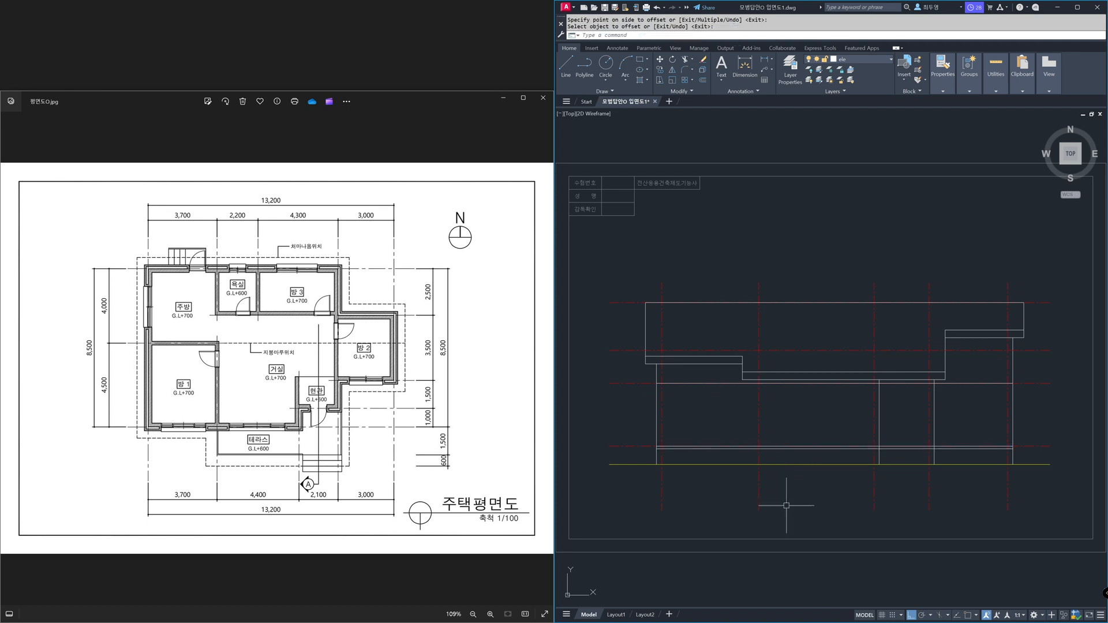
# - With object snap on, draw the terrace's left edge along the second vertical centre line, from the terrace top to the ground line
pyautogui.press('F3')
pyautogui.write('l')
pyautogui.press('Return')
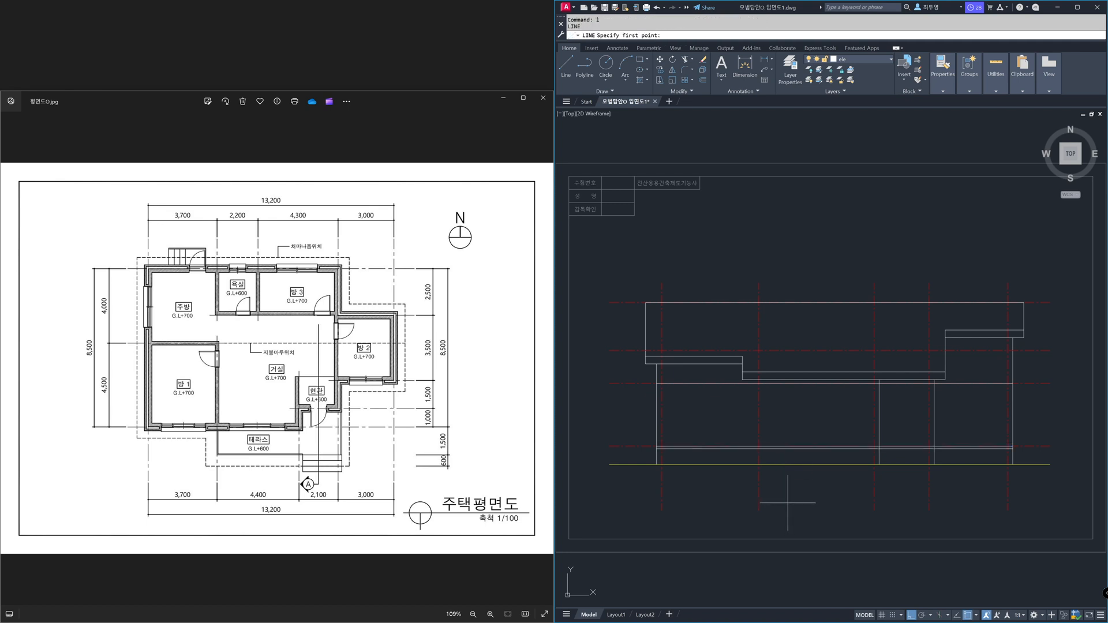
pyautogui.click(758, 454)
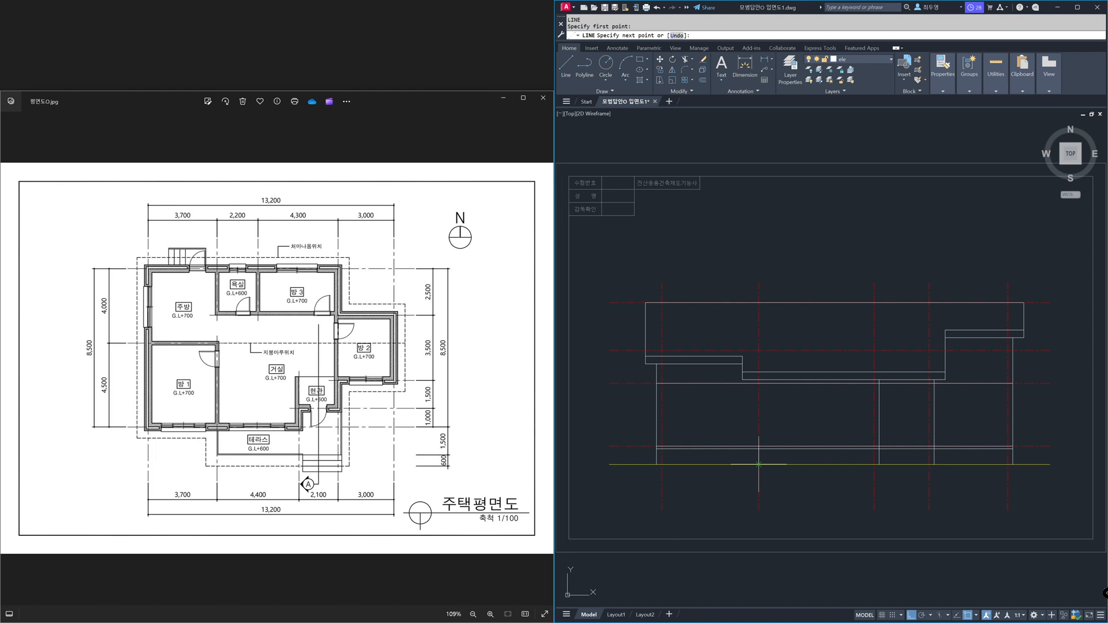
pyautogui.click(758, 465)
pyautogui.press('Return')
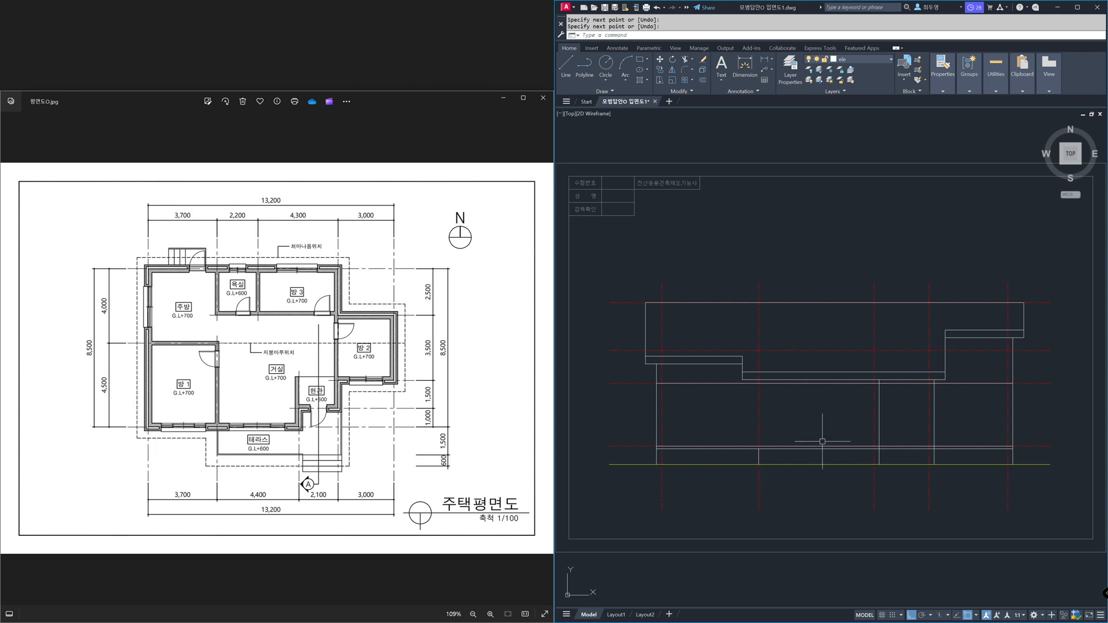
# - Freeze the cen layer to hide the elevation's centre lines
pyautogui.click(886, 61)
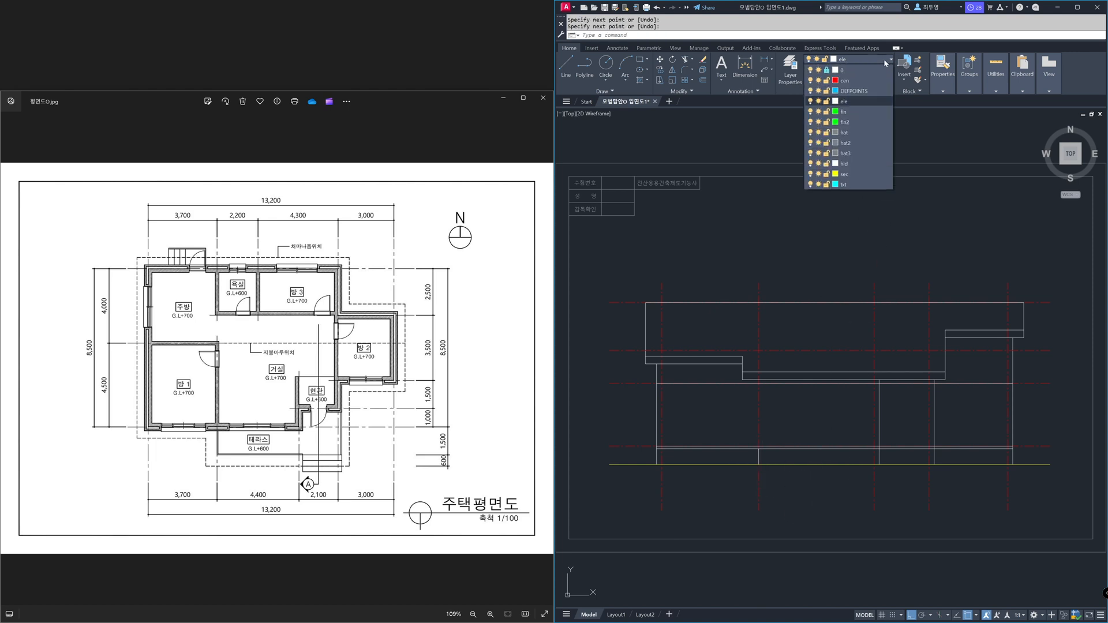
pyautogui.click(818, 81)
pyautogui.click(799, 219)
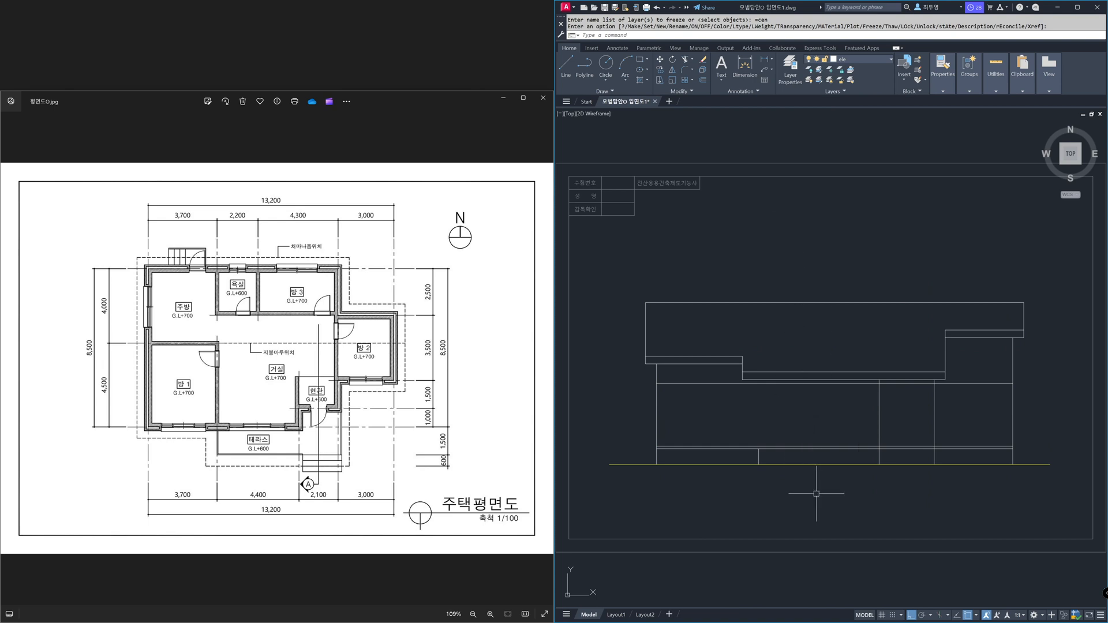
# - Trim both ends of the terrace top line beyond the terrace's left edge and the entrance's right wall line
pyautogui.write('z')
pyautogui.press('Return')
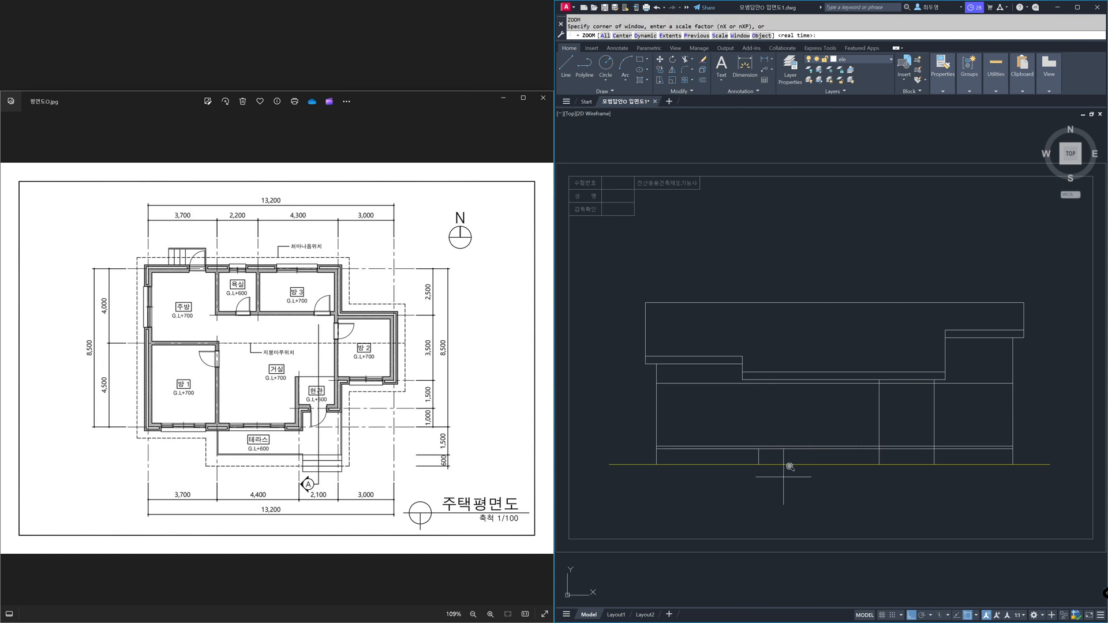
pyautogui.click(743, 411)
pyautogui.click(951, 478)
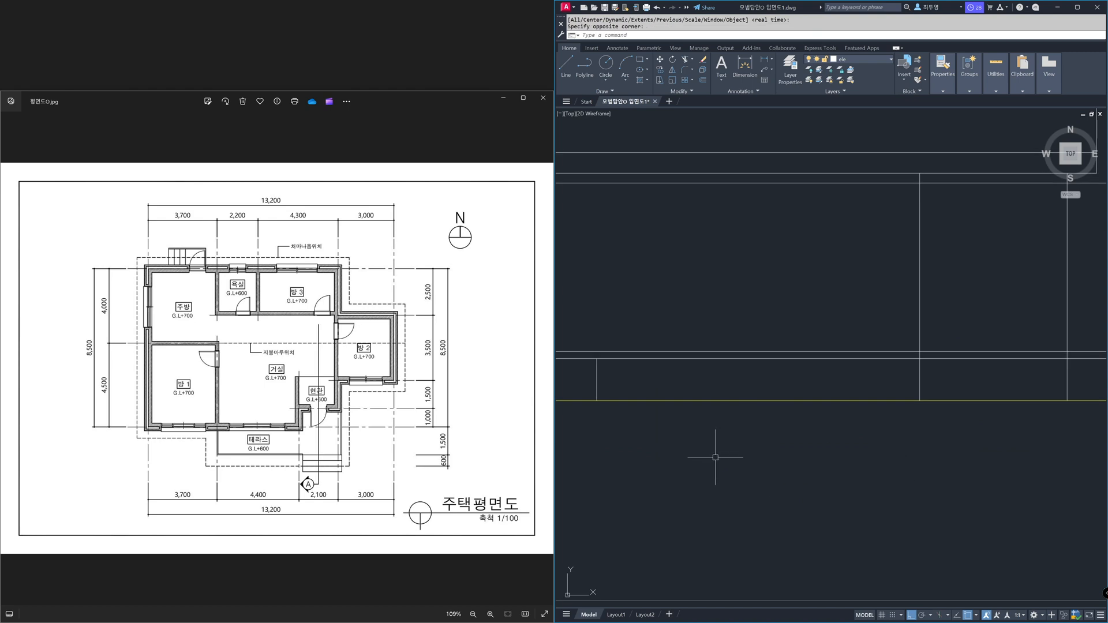
pyautogui.write('tr')
pyautogui.press('Return')
pyautogui.click(597, 381)
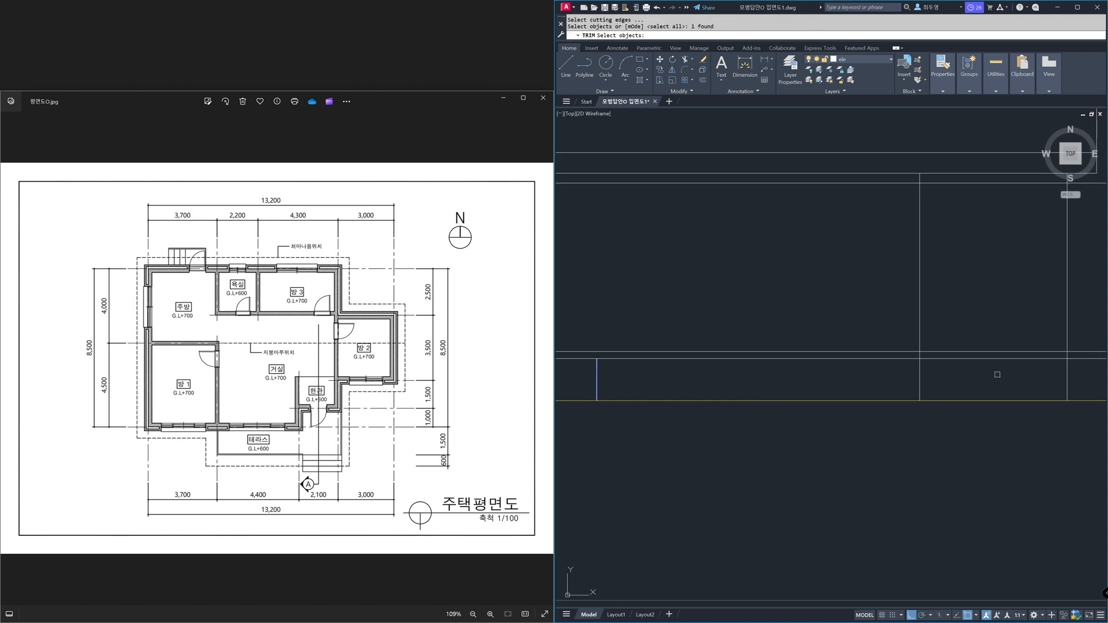
pyautogui.click(1067, 376)
pyautogui.press('Return')
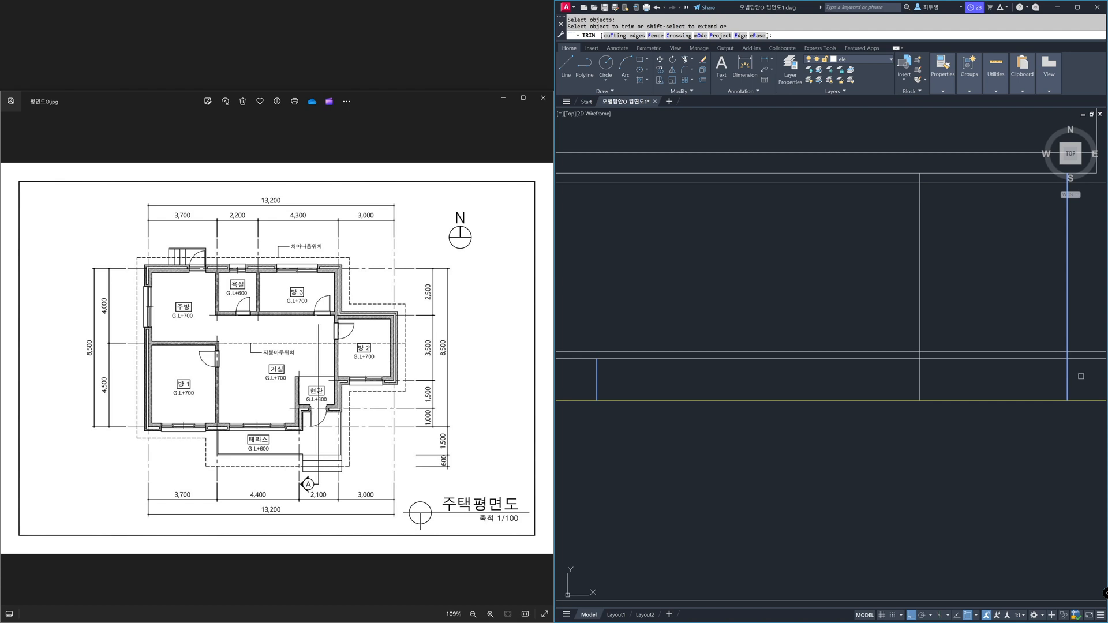
pyautogui.click(1088, 362)
pyautogui.click(578, 359)
pyautogui.press('Return')
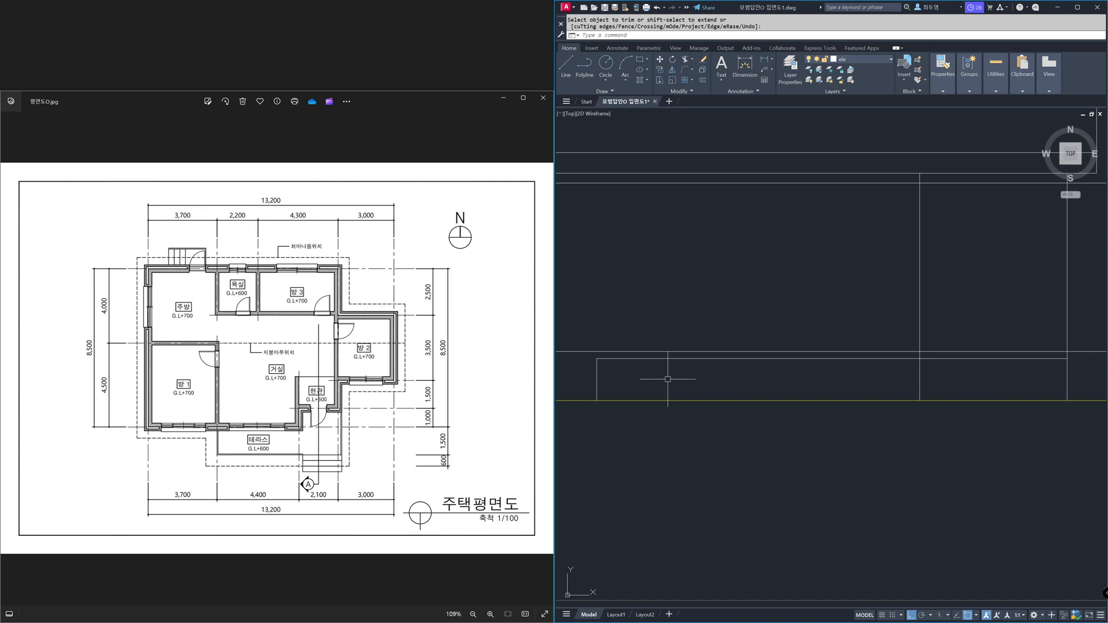
# - Offset the terrace top line downward three times in succession at 150 spacing for the stair treads
pyautogui.write('o')
pyautogui.press('Return')
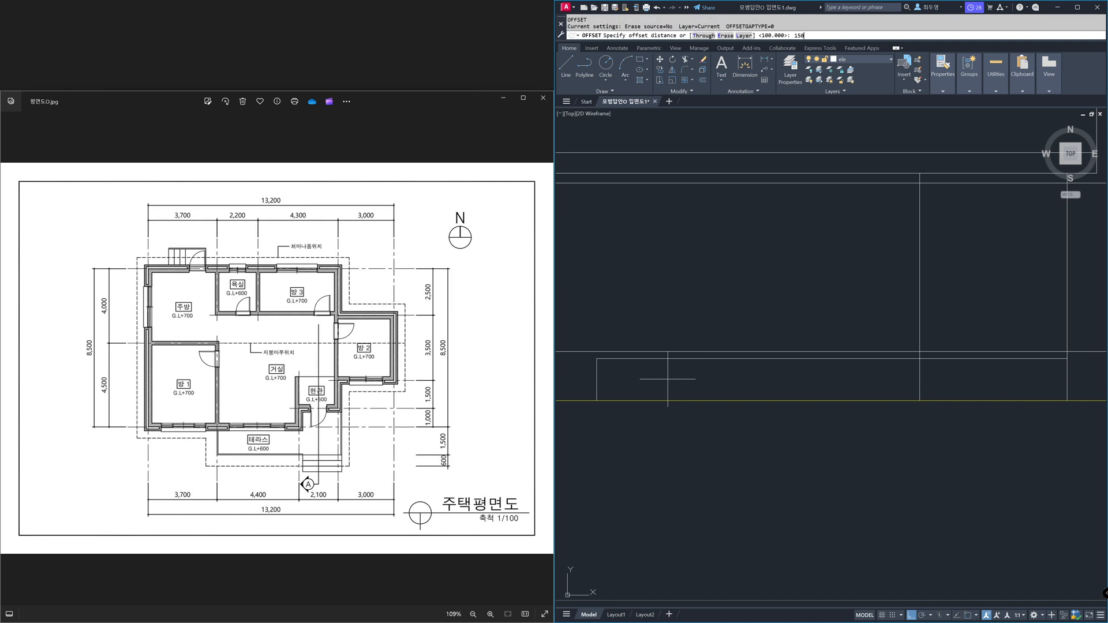
pyautogui.press('Return')
pyautogui.click(746, 360)
pyautogui.click(749, 372)
pyautogui.click(753, 369)
pyautogui.click(757, 384)
pyautogui.click(758, 379)
pyautogui.click(767, 416)
pyautogui.press('Return')
# - Trim the three stair lines to the left of the entrance's left wall line
pyautogui.write('tr')
pyautogui.press('Return')
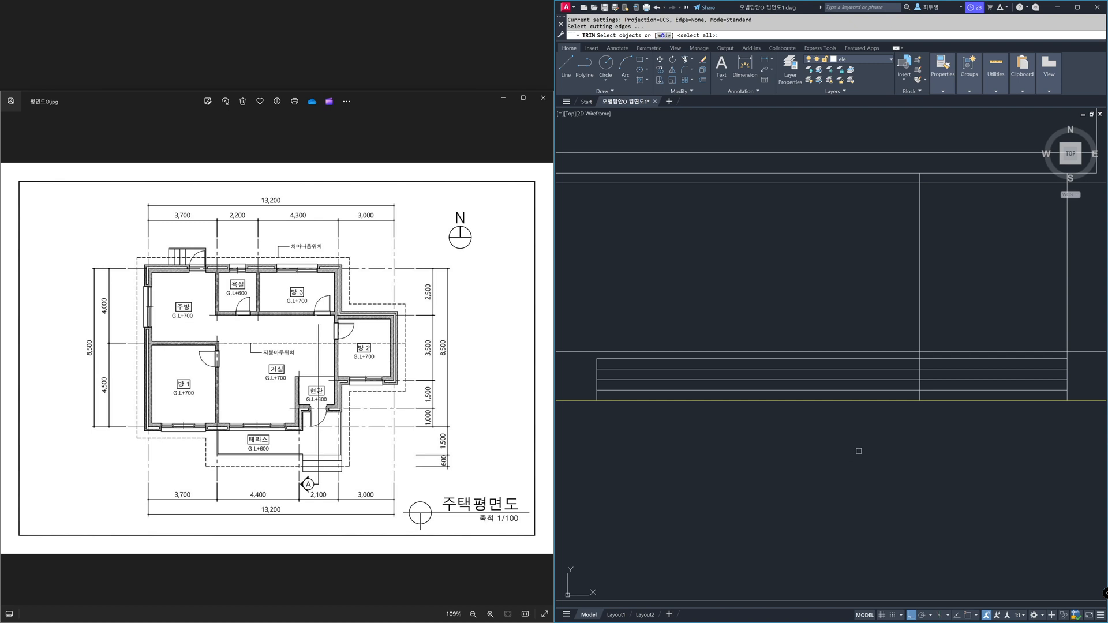
pyautogui.click(921, 334)
pyautogui.press('Return')
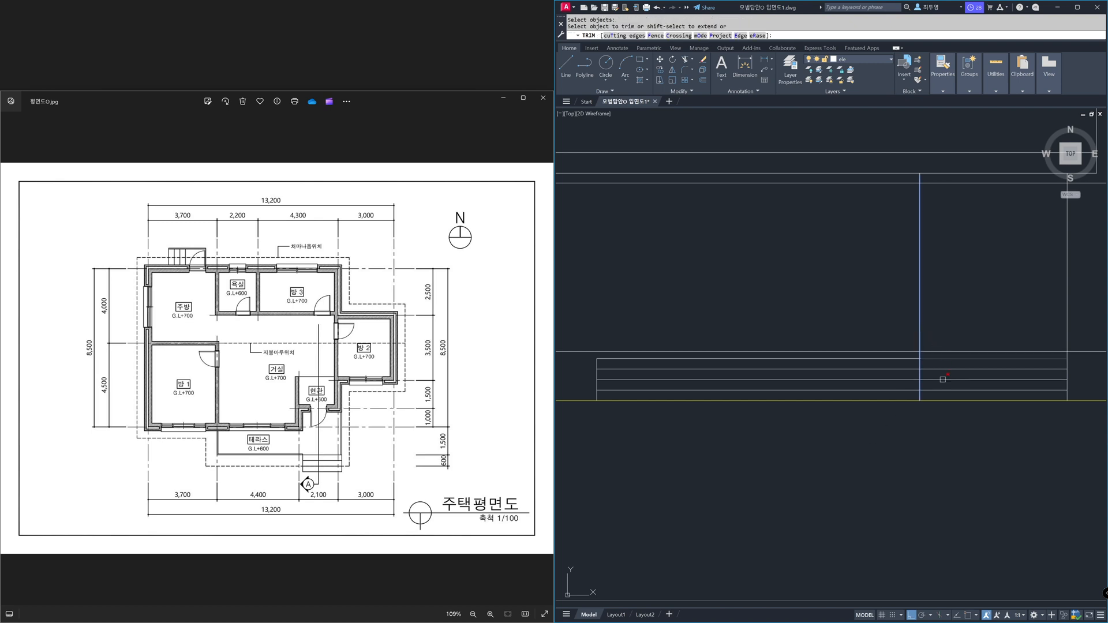
pyautogui.click(903, 366)
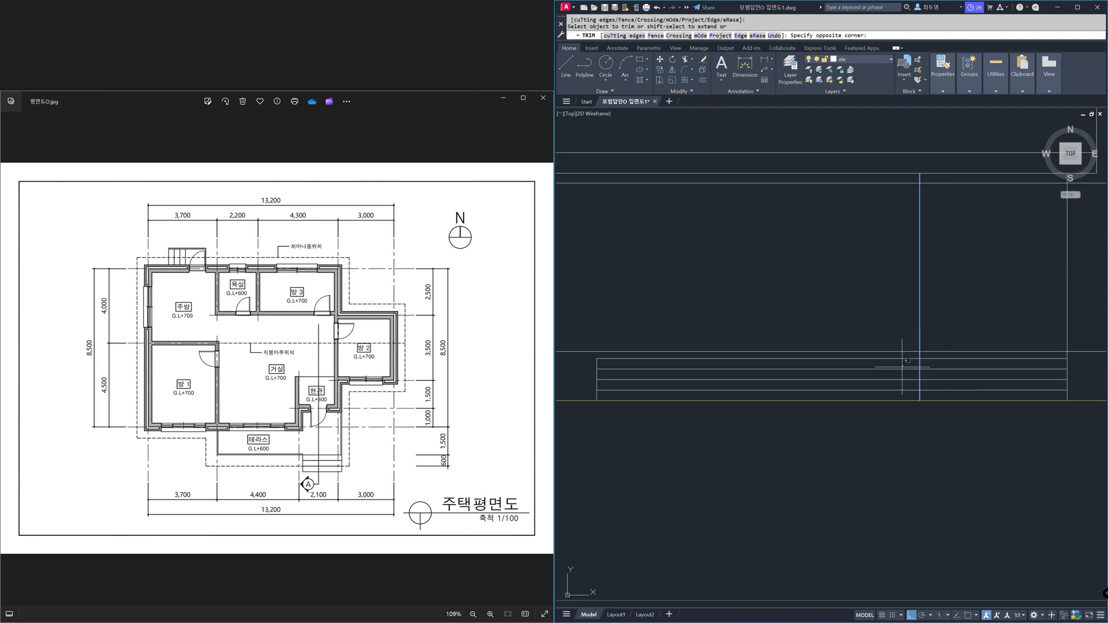
pyautogui.click(892, 396)
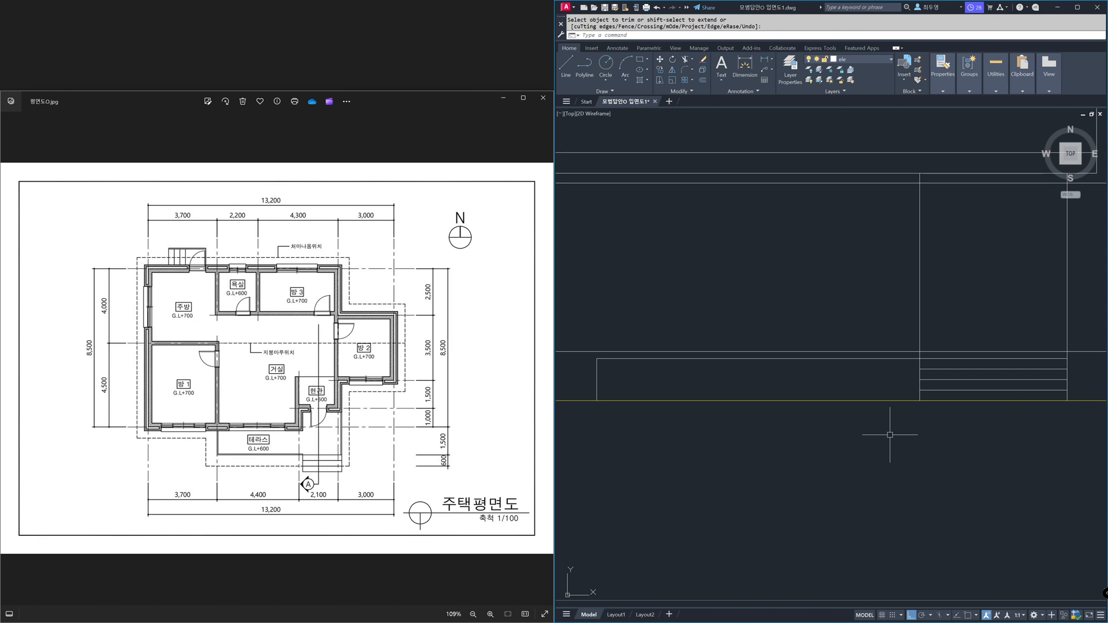
# - Return to the full elevation view and thaw the cen layer
pyautogui.write('z')
pyautogui.press('Return')
pyautogui.write('p')
pyautogui.press('Return')
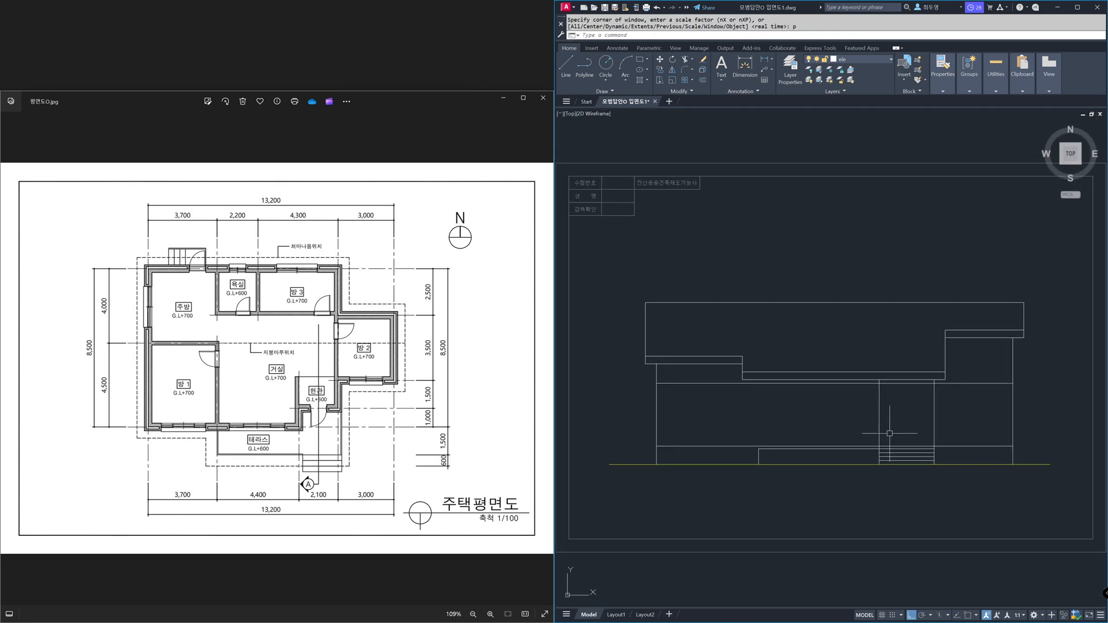
pyautogui.click(868, 60)
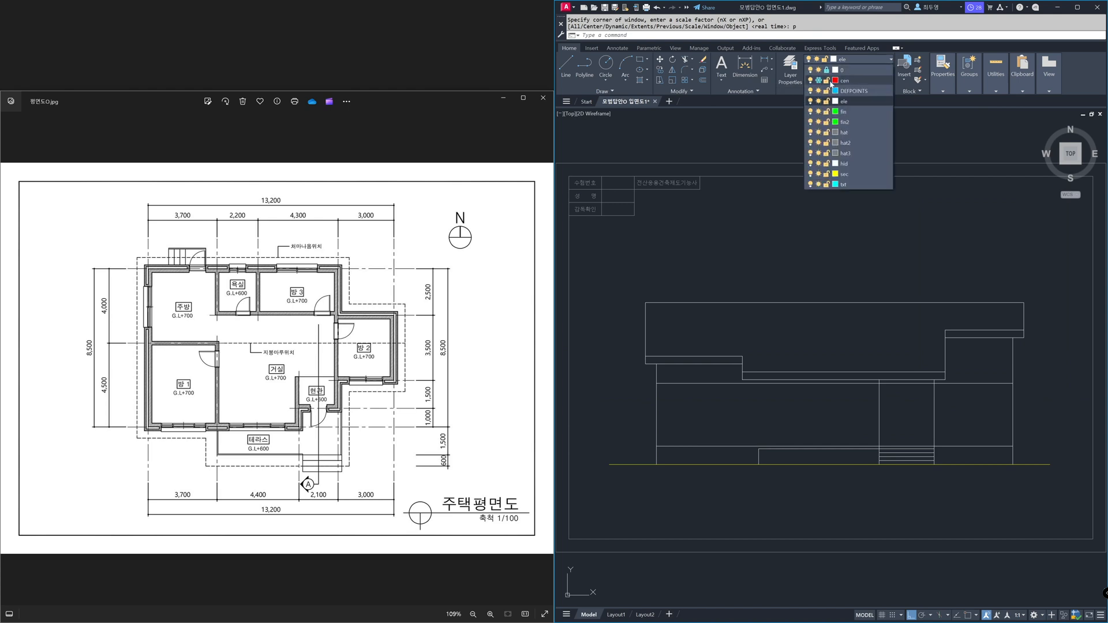
pyautogui.click(819, 80)
pyautogui.click(784, 178)
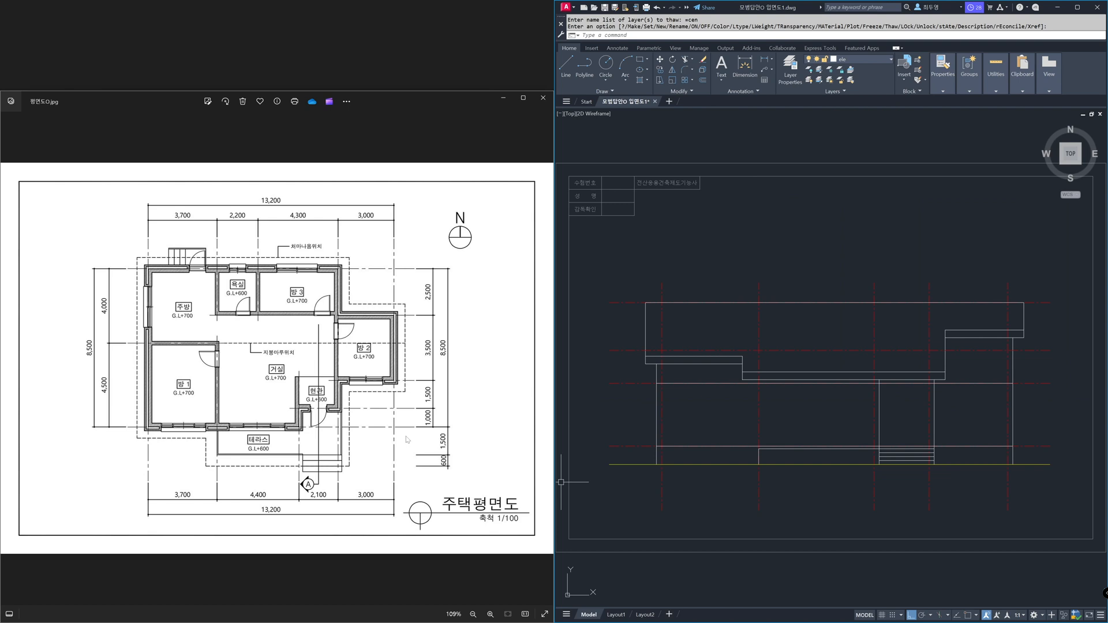
# - Bring up the south elevation reference 남측 입면도.jpg in place of the floor plan and return to the CAD drawing
pyautogui.click(334, 427)
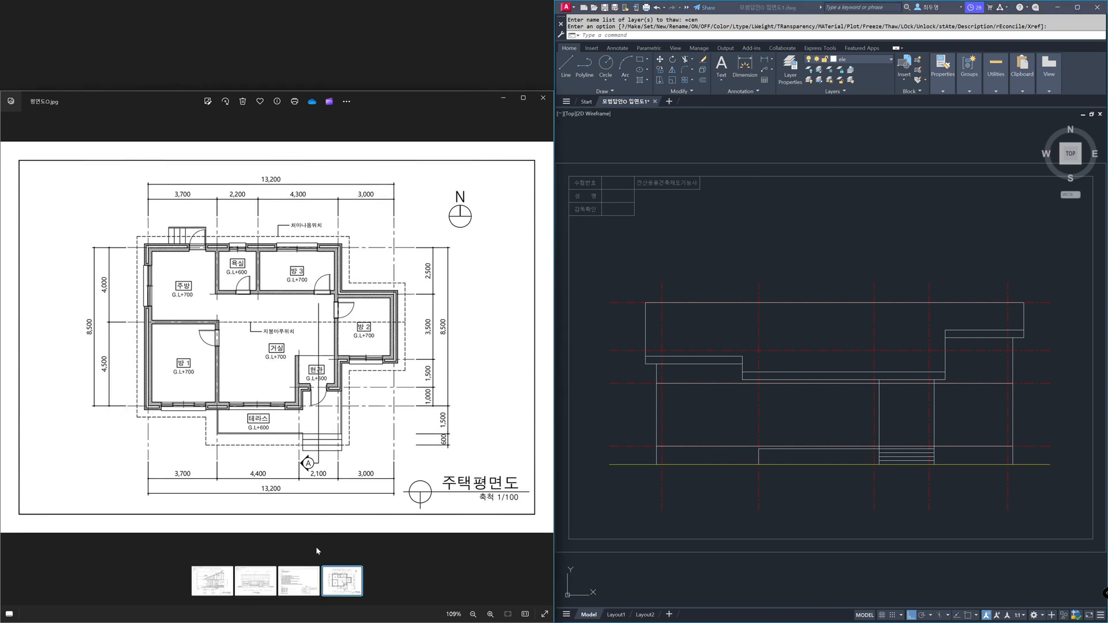
pyautogui.click(268, 573)
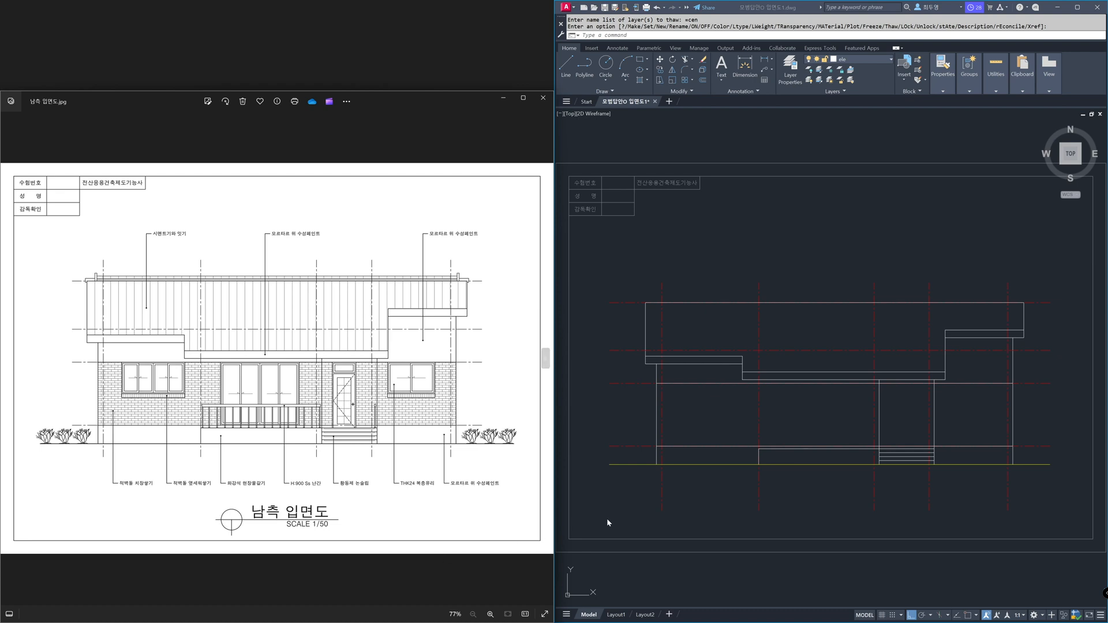
pyautogui.click(680, 503)
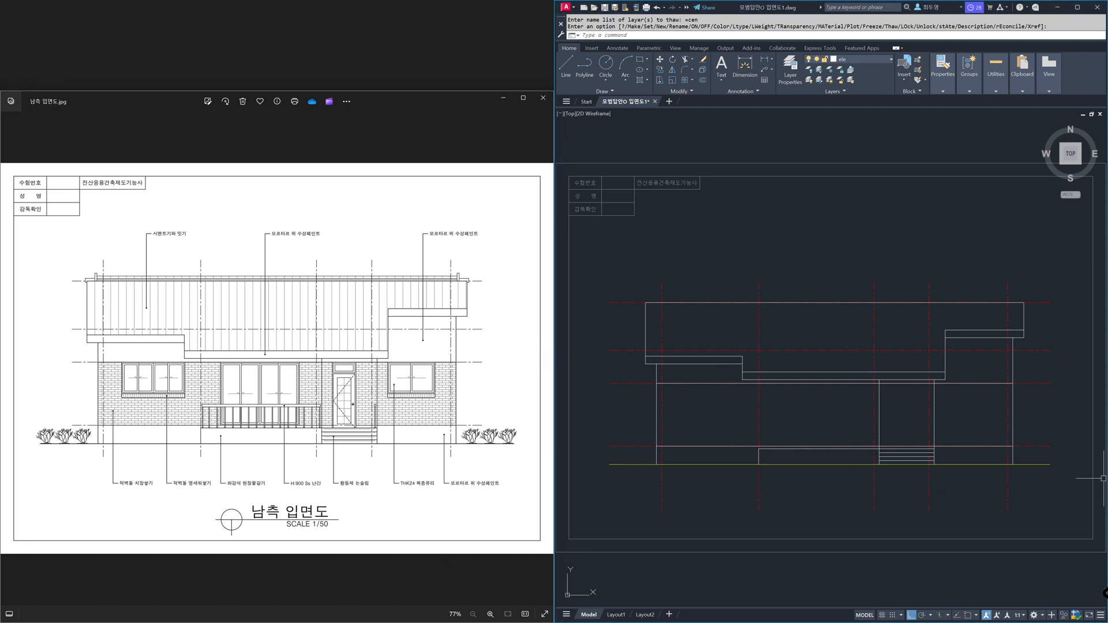